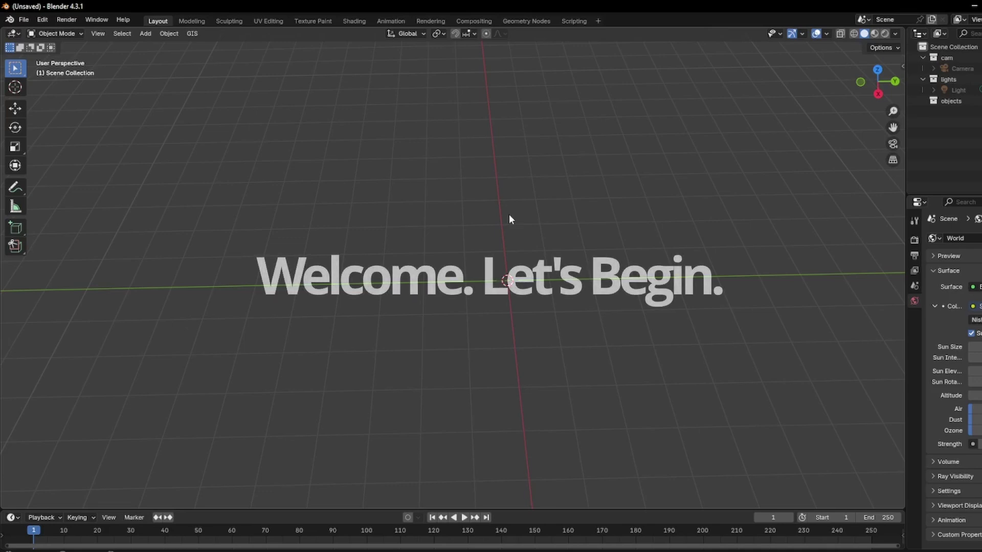
# Add a plane mesh at the scene centre and orbit to view it diagonally.
pyautogui.hotkey('shift', 'a')
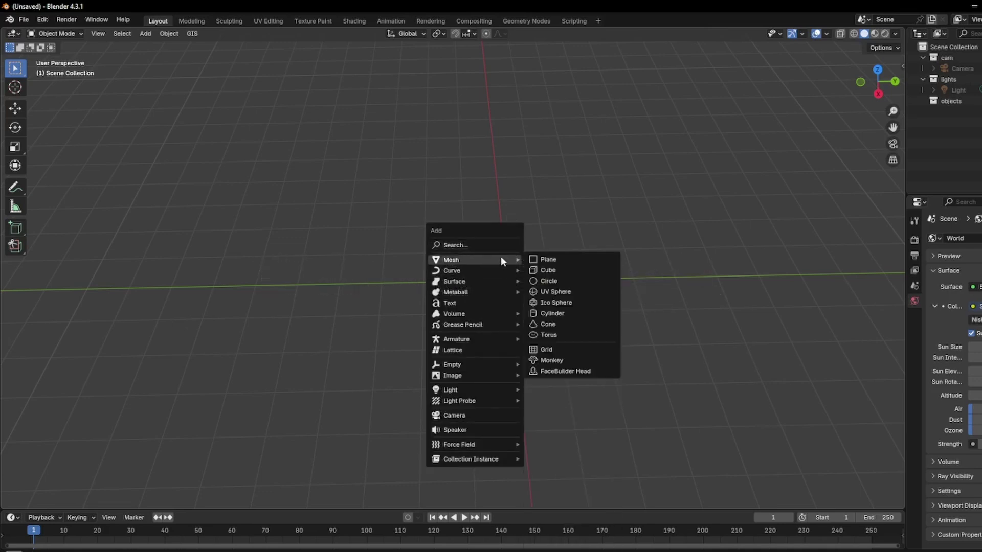
pyautogui.click(557, 259)
pyautogui.moveTo(573, 266); pyautogui.dragTo(458, 276, button='middle')
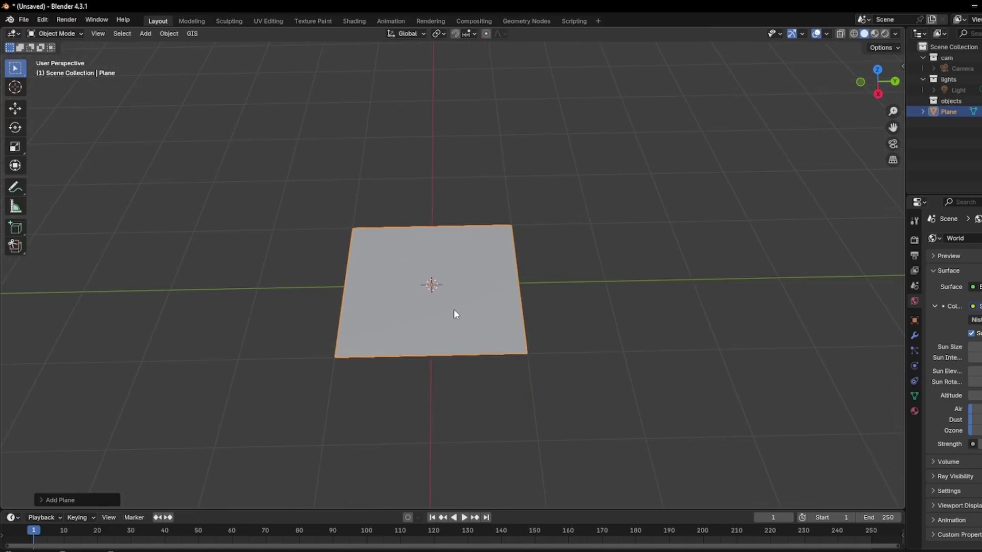
pyautogui.moveTo(454, 313)
pyautogui.mouseDown(button='middle')
pyautogui.moveTo(503, 293)
pyautogui.moveTo(633, 297)
pyautogui.moveTo(594, 314)
pyautogui.mouseUp(button='middle')
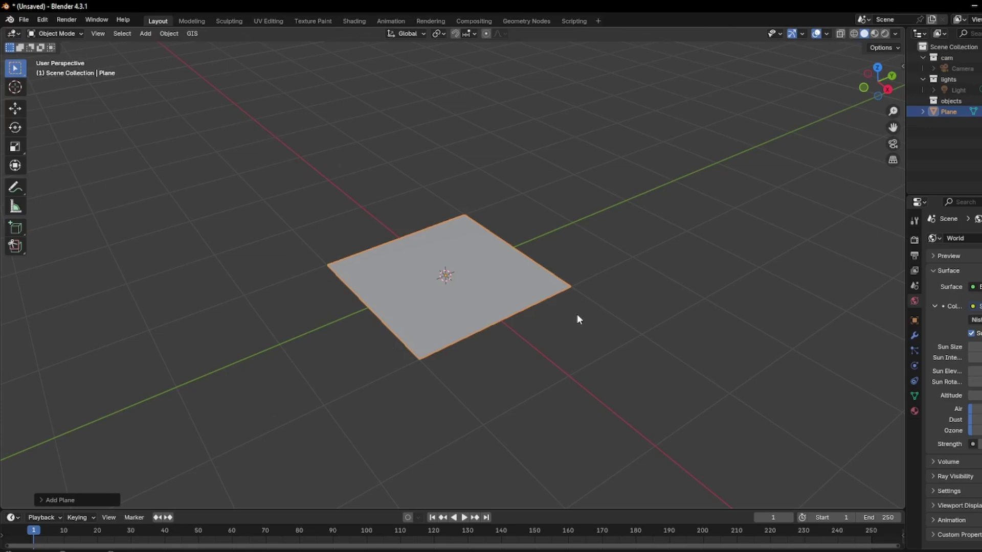
pyautogui.moveTo(577, 319)
pyautogui.mouseDown(button='middle')
pyautogui.moveTo(542, 291)
pyautogui.moveTo(492, 329)
pyautogui.mouseUp(button='middle')
pyautogui.scroll(3, 547, 339)
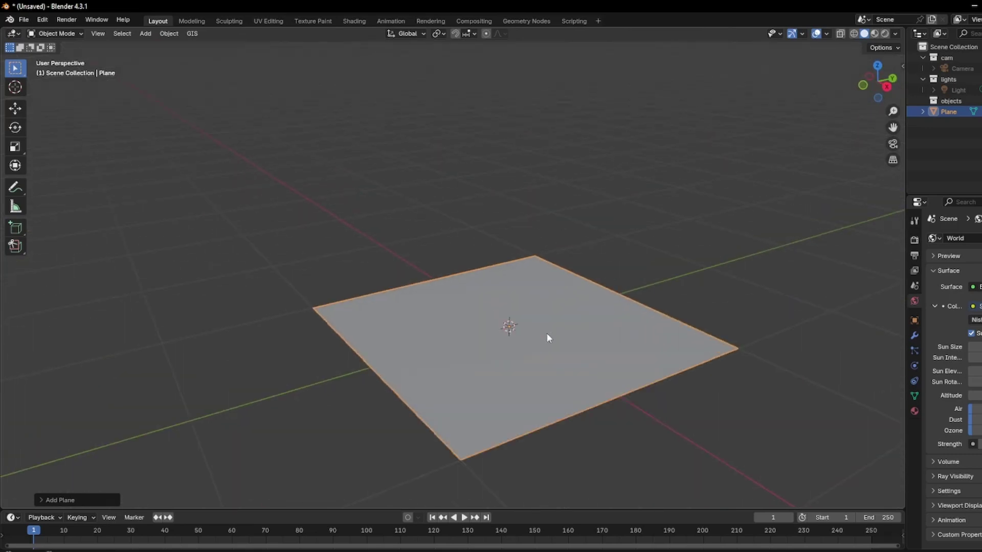
# Reselect the plane, switch to top orthographic view and measure it with the Measure tool.
pyautogui.click(883, 131)
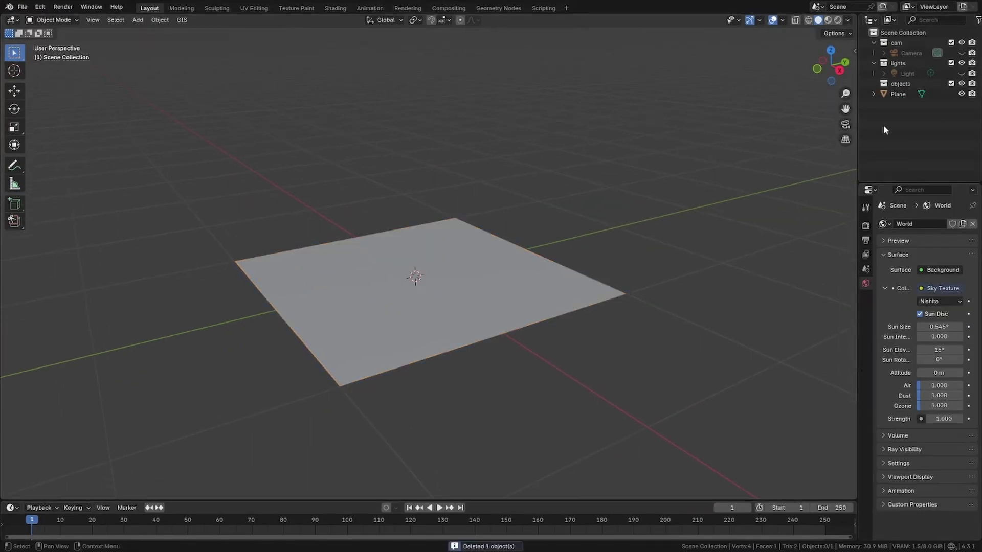
pyautogui.click(898, 94)
pyautogui.moveTo(486, 279)
pyautogui.mouseDown(button='middle')
pyautogui.moveTo(458, 276)
pyautogui.moveTo(377, 303)
pyautogui.mouseUp(button='middle')
pyautogui.press('KP_7')
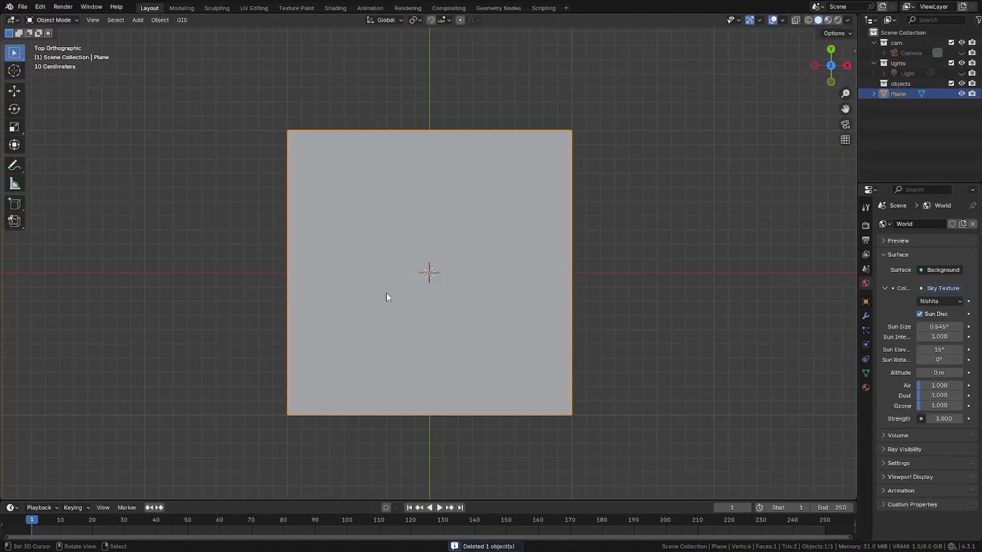
pyautogui.click(13, 183)
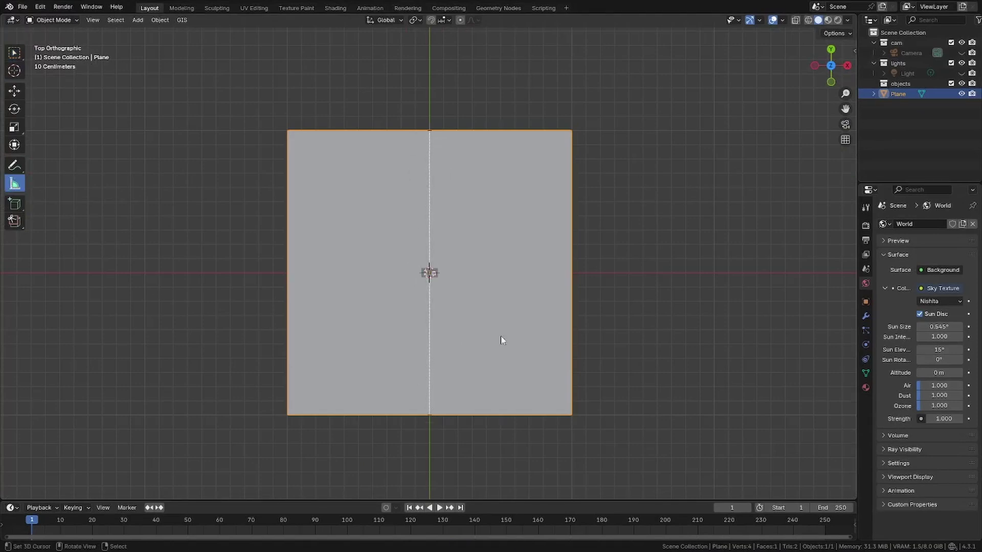
pyautogui.moveTo(501, 340); pyautogui.dragTo(454, 274, button='middle')
# Scale the plane to roughly 10 metres across, re-measure it, and return to the Move tool.
pyautogui.press('s')
pyautogui.click(380, 273)
pyautogui.moveTo(380, 272); pyautogui.dragTo(607, 210)
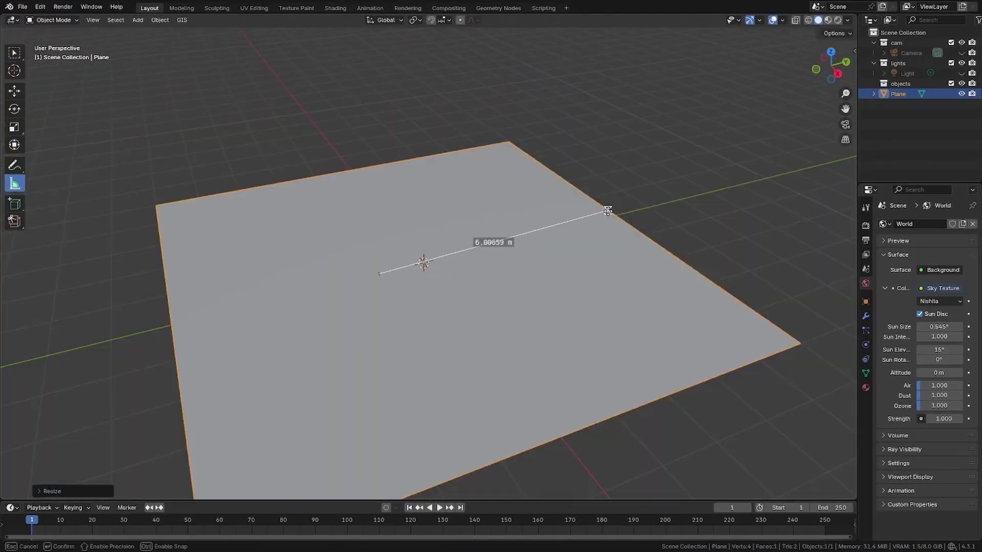
pyautogui.press('KP_7')
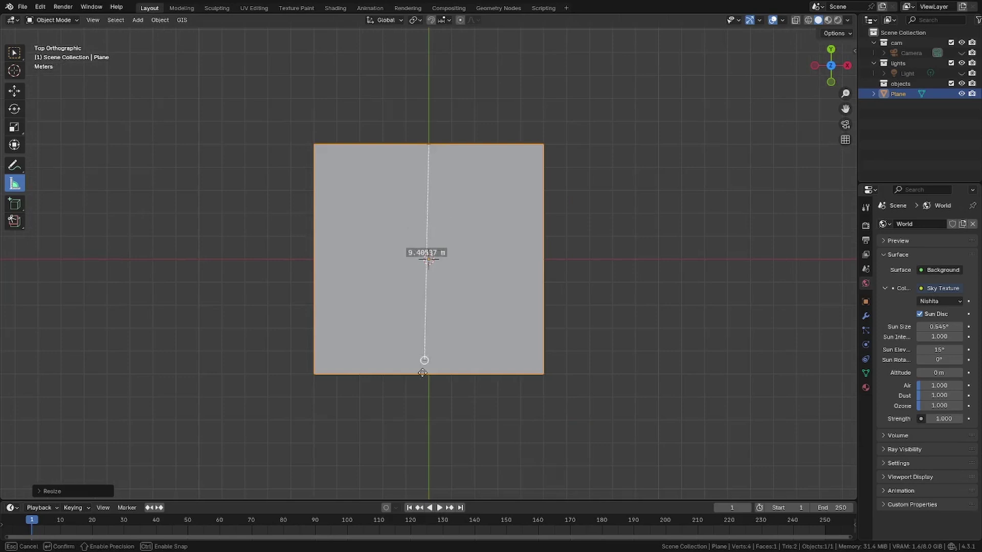
pyautogui.moveTo(438, 373); pyautogui.dragTo(588, 219, button='middle')
pyautogui.scroll(-3, 588, 219)
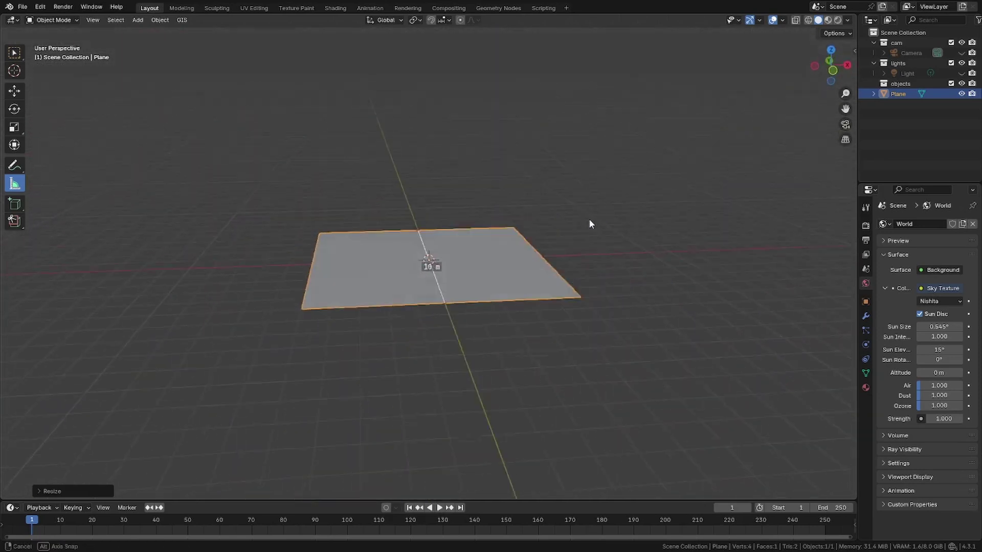
pyautogui.scroll(5, 468, 245)
pyautogui.moveTo(468, 245)
pyautogui.mouseDown(button='middle')
pyautogui.moveTo(548, 301)
pyautogui.moveTo(467, 259)
pyautogui.moveTo(520, 266)
pyautogui.moveTo(366, 193)
pyautogui.mouseUp(button='middle')
pyautogui.click(14, 90)
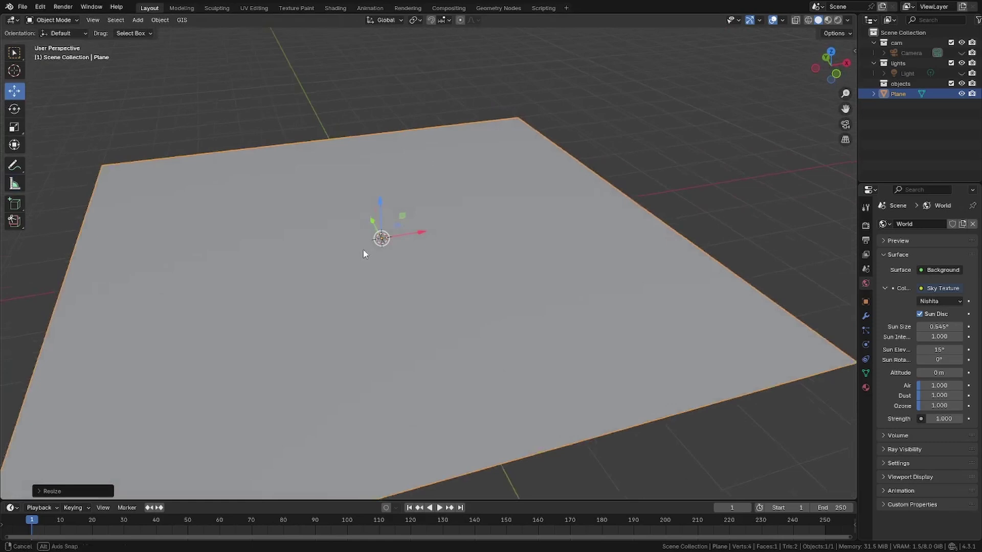
pyautogui.moveTo(364, 254)
pyautogui.mouseDown(button='middle')
pyautogui.moveTo(264, 254)
pyautogui.moveTo(414, 253)
pyautogui.mouseUp(button='middle')
# Show the Modifier Properties and enter Edit Mode with the whole plane selected.
pyautogui.click(866, 316)
pyautogui.moveTo(856, 310); pyautogui.dragTo(829, 315)
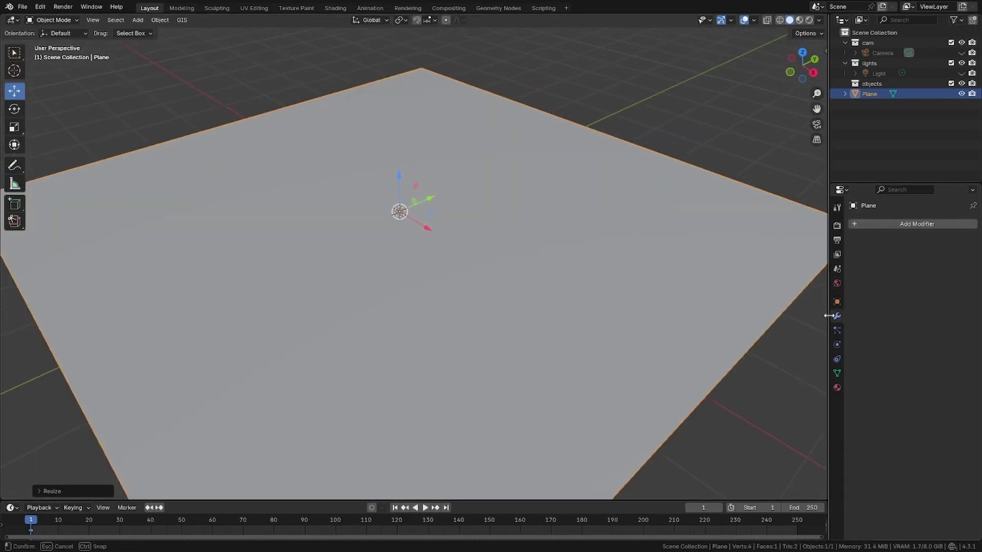
pyautogui.press('Tab')
pyautogui.moveTo(399, 212); pyautogui.dragTo(373, 222, button='middle')
# Subdivide the plane with 100 cuts, then return to Object Mode.
pyautogui.rightClick(414, 245)
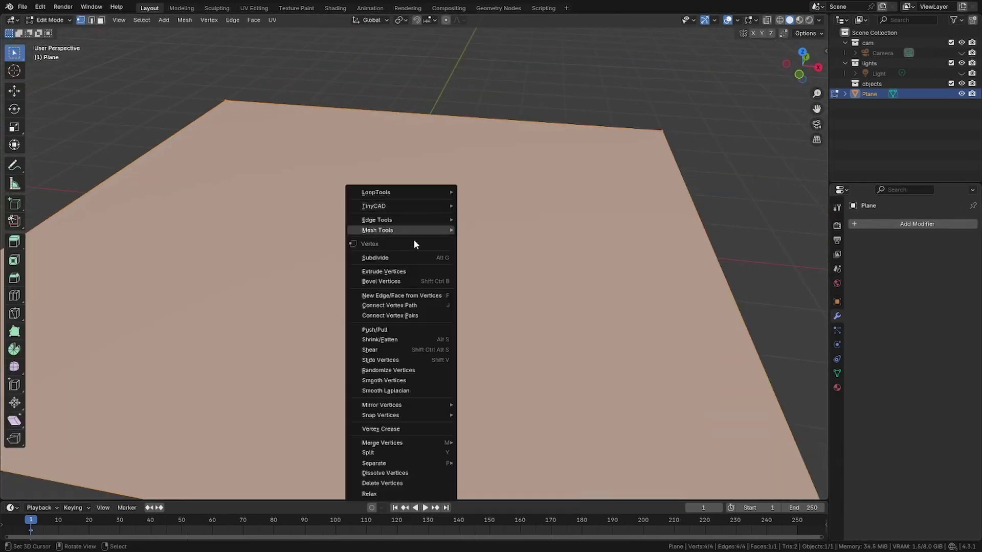
pyautogui.click(379, 259)
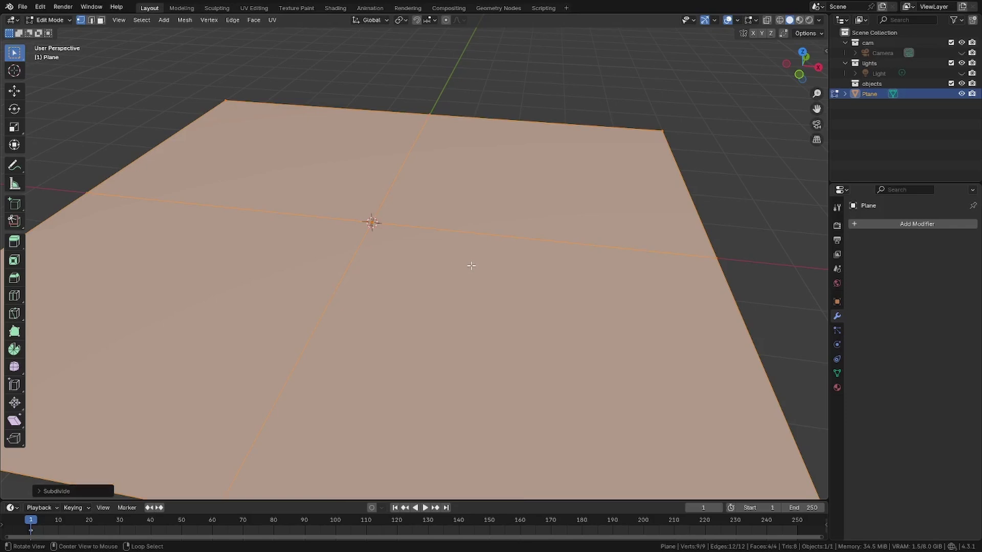
pyautogui.click(48, 488)
pyautogui.doubleClick(116, 422)
pyautogui.write('10')
pyautogui.press('Return')
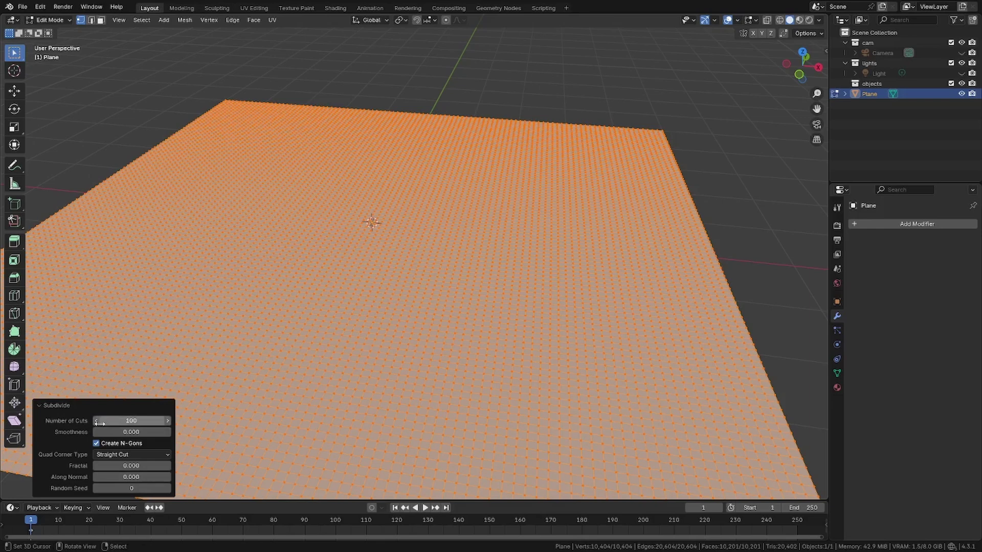
pyautogui.moveTo(99, 422)
pyautogui.mouseDown(button='middle')
pyautogui.moveTo(423, 270)
pyautogui.moveTo(421, 238)
pyautogui.mouseUp(button='middle')
pyautogui.press('Tab')
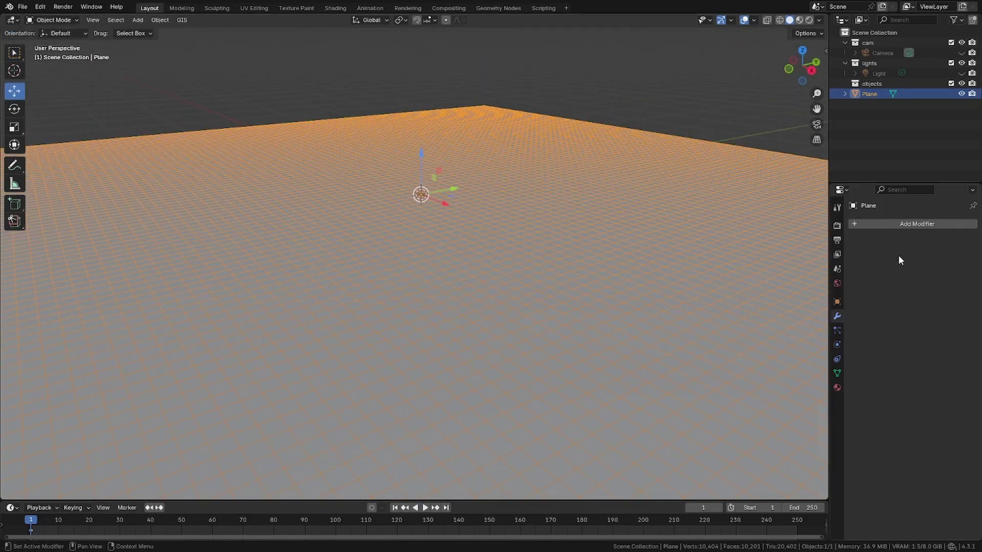
# Add a Subdivision Surface modifier with Optimal Display off and Levels Viewport 2.
pyautogui.click(897, 223)
pyautogui.write('subd')
pyautogui.press('Return')
pyautogui.moveTo(829, 279); pyautogui.dragTo(780, 279)
pyautogui.click(873, 315)
pyautogui.moveTo(648, 326); pyautogui.dragTo(466, 214, button='middle')
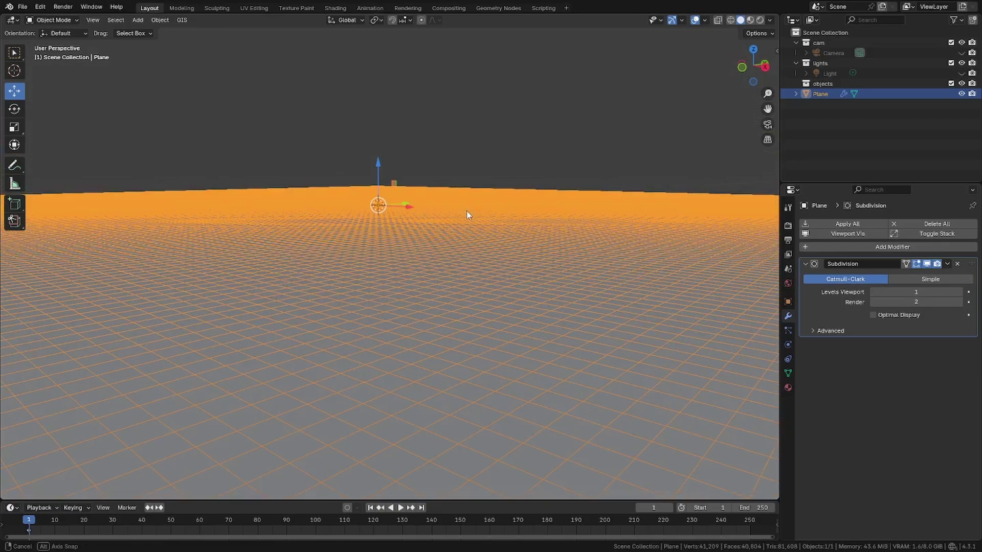
pyautogui.click(958, 293)
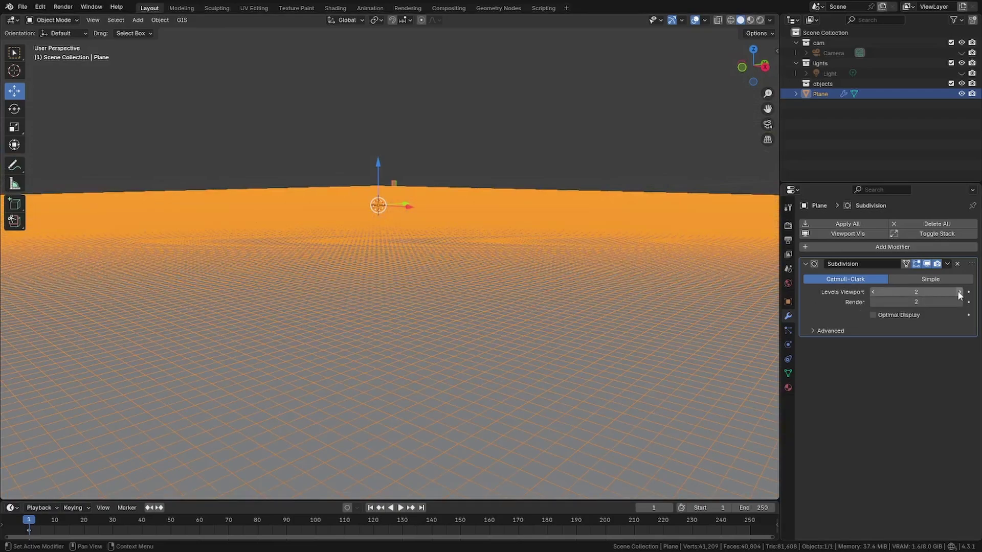
pyautogui.moveTo(475, 222)
pyautogui.mouseDown(button='middle')
pyautogui.moveTo(567, 300)
pyautogui.moveTo(553, 249)
pyautogui.mouseUp(button='middle')
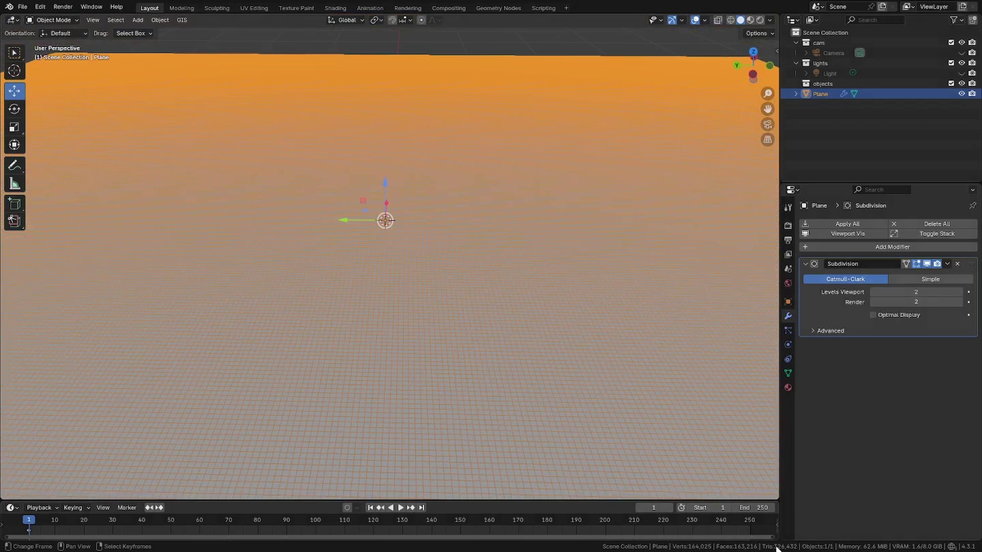
pyautogui.moveTo(460, 384); pyautogui.dragTo(360, 264, button='middle')
# Enable Statistics in the Viewport Overlays to show vertex and triangle counts.
pyautogui.click(706, 20)
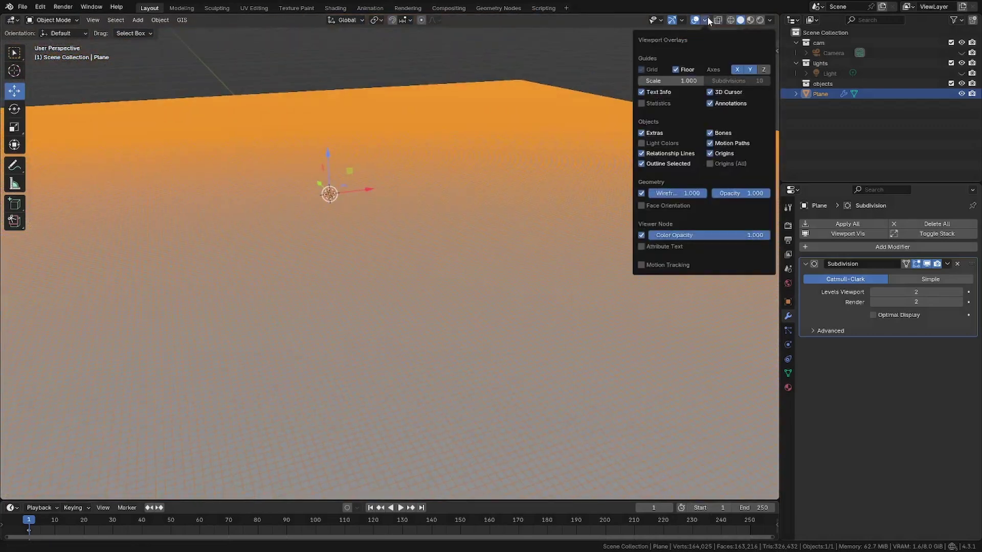
pyautogui.click(658, 19)
pyautogui.click(653, 103)
pyautogui.moveTo(282, 208)
pyautogui.keyDown('shift'); pyautogui.mouseDown(button='middle')
pyautogui.moveTo(538, 225)
pyautogui.moveTo(471, 225)
pyautogui.mouseUp(button='middle'); pyautogui.keyUp('shift')
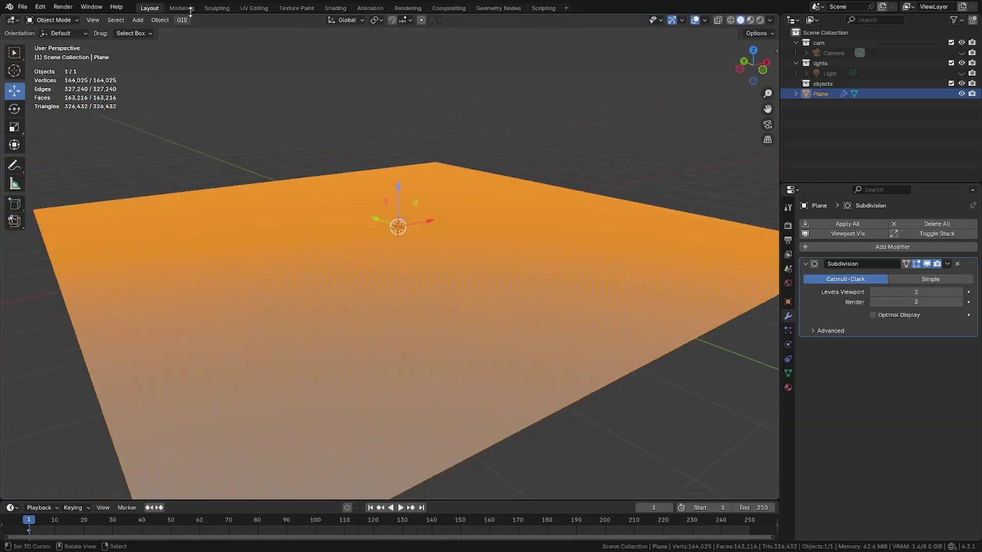
# Switch to the Shading workspace and create a new Procedural Ground material.
pyautogui.click(335, 9)
pyautogui.moveTo(153, 17); pyautogui.dragTo(104, 294)
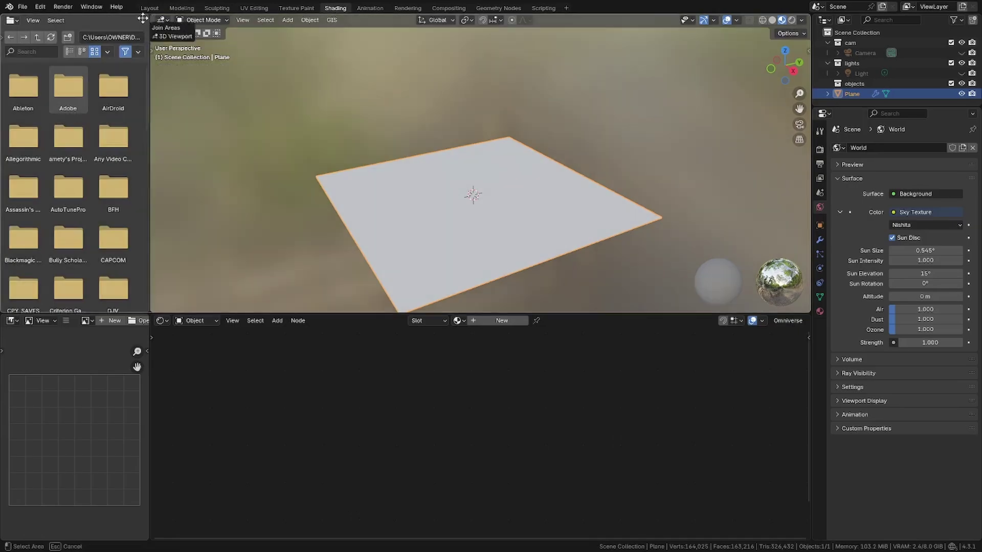
pyautogui.scroll(3, 456, 151)
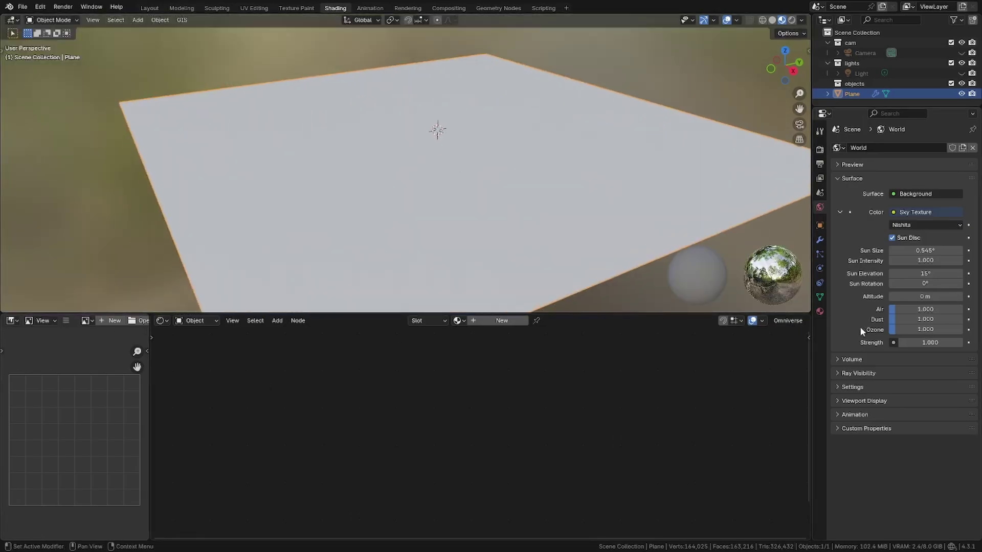
pyautogui.click(484, 323)
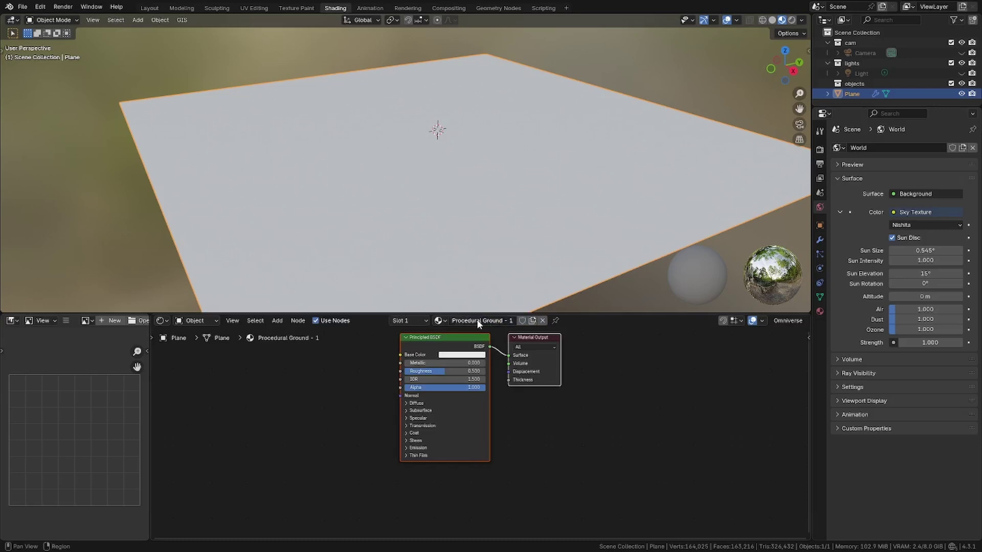
# Add a Noise Texture left of Principled BSDF and attach Texture Coordinate and Mapping via Ctrl+T.
pyautogui.moveTo(534, 338); pyautogui.dragTo(637, 341)
pyautogui.hotkey('shift', 'a')
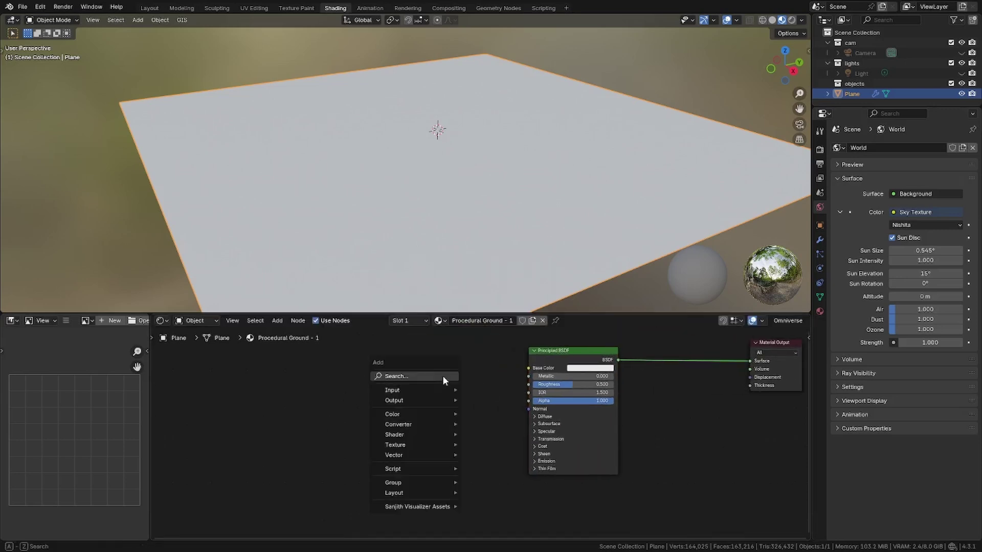
pyautogui.write('noi')
pyautogui.press('Return')
pyautogui.click(331, 386)
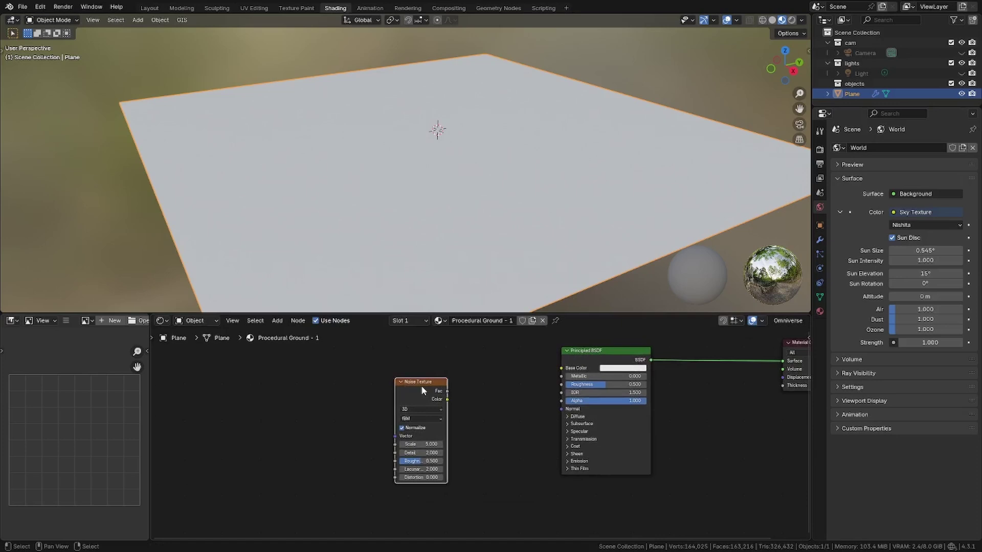
pyautogui.hotkey('ctrl', 't')
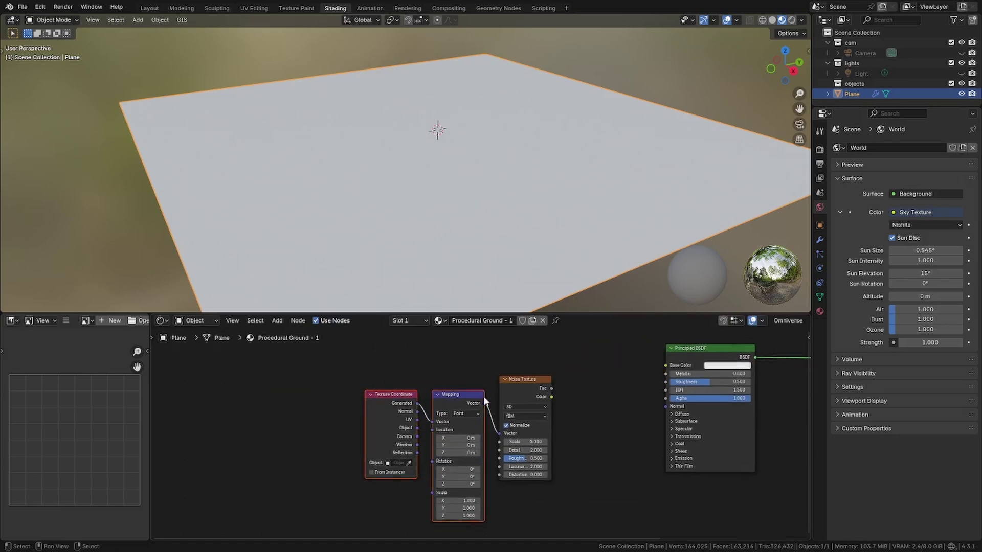
# Check in Preferences > Add-ons that Node Wrangler is enabled, then close Preferences.
pyautogui.click(40, 6)
pyautogui.click(47, 141)
pyautogui.click(169, 24)
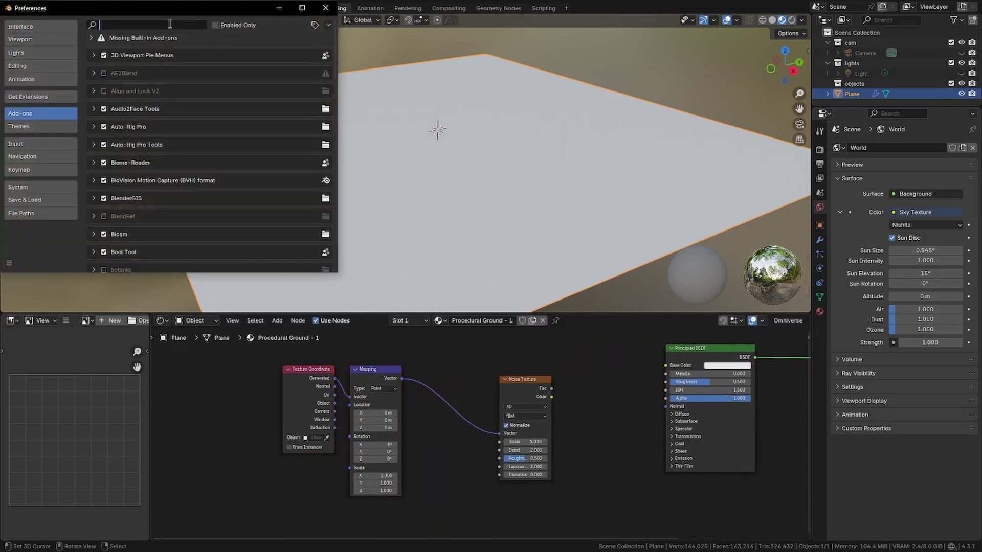
pyautogui.write('node')
pyautogui.click(92, 73)
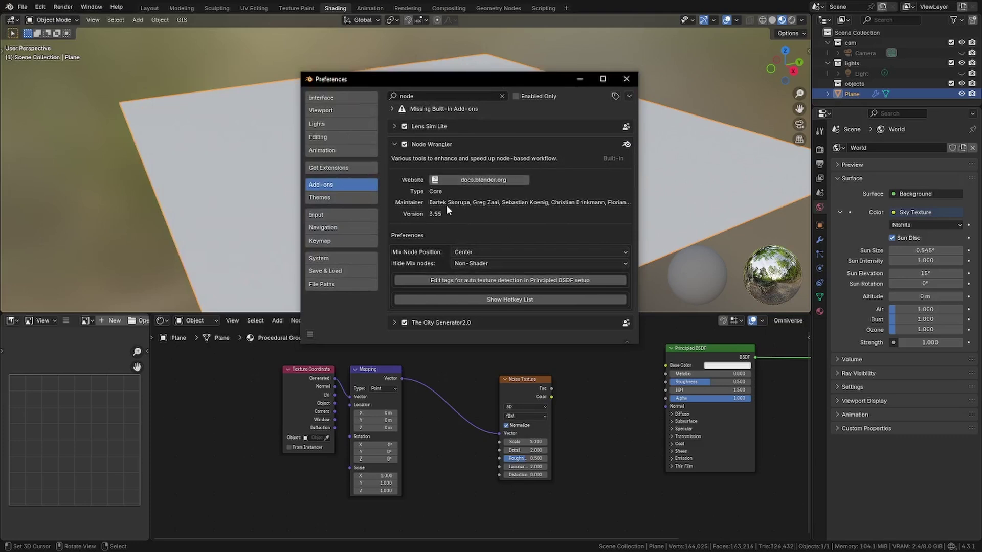
pyautogui.click(627, 78)
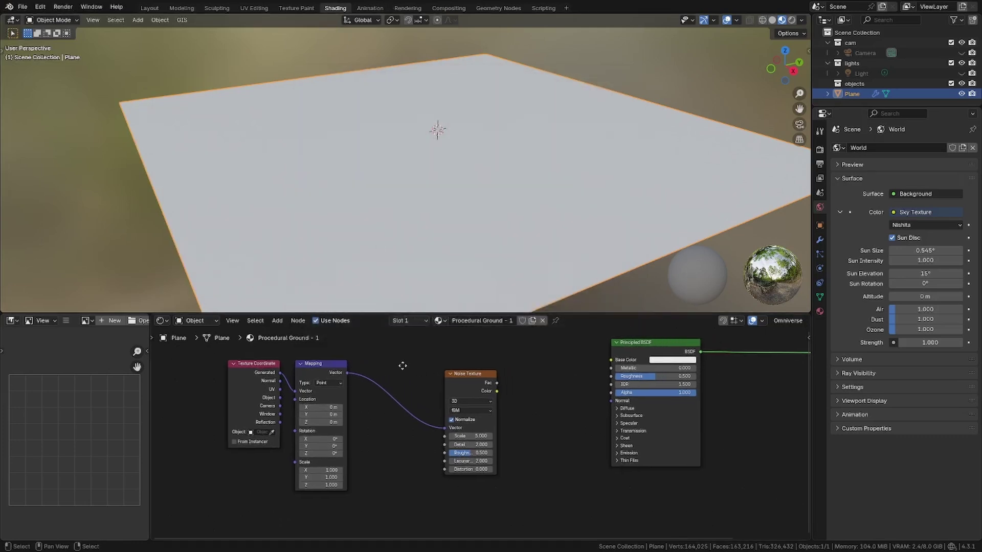
pyautogui.scroll(4, 400, 393)
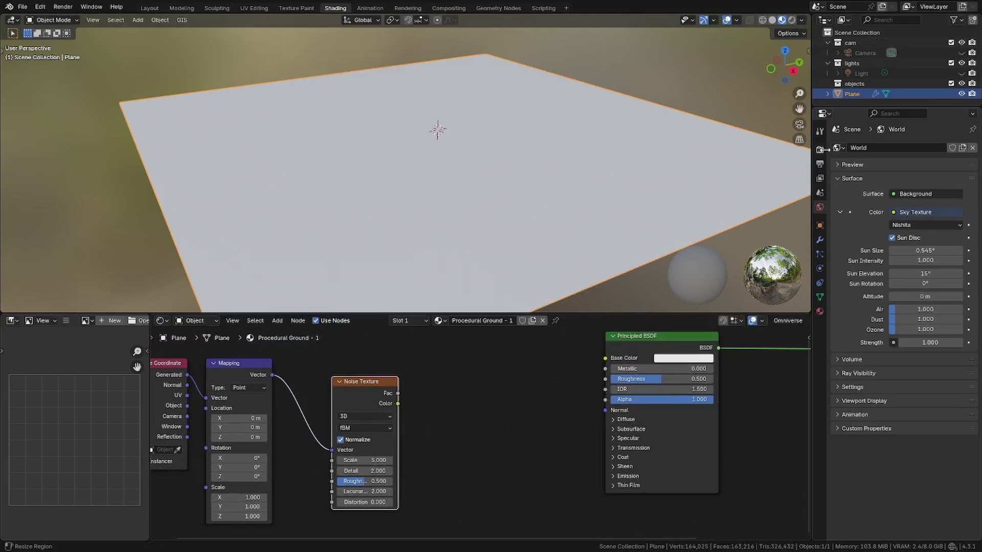
# Switch the viewport shading to Rendered preview.
pyautogui.click(818, 148)
pyautogui.click(914, 147)
pyautogui.click(913, 185)
pyautogui.press('z')
pyautogui.click(423, 87)
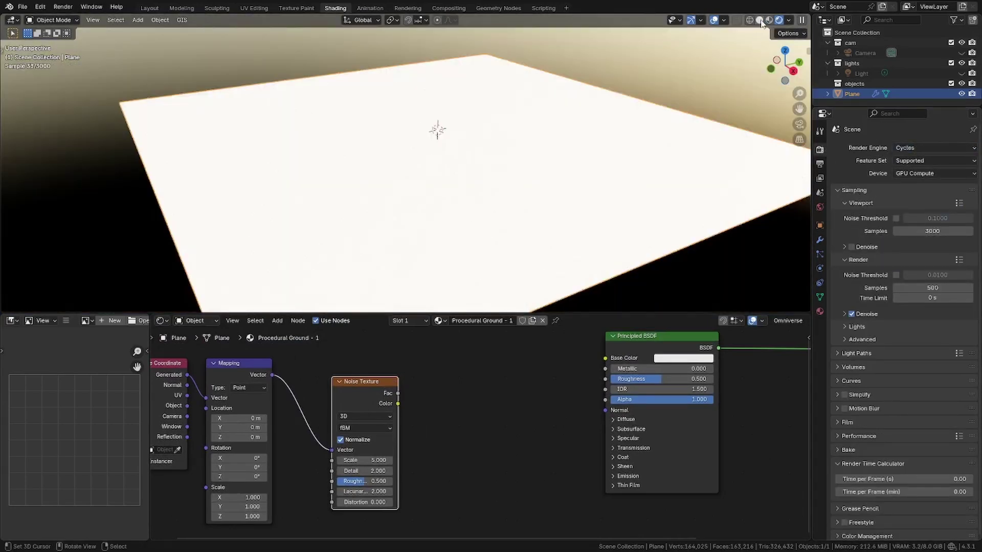
pyautogui.moveTo(477, 212); pyautogui.dragTo(467, 185, button='middle')
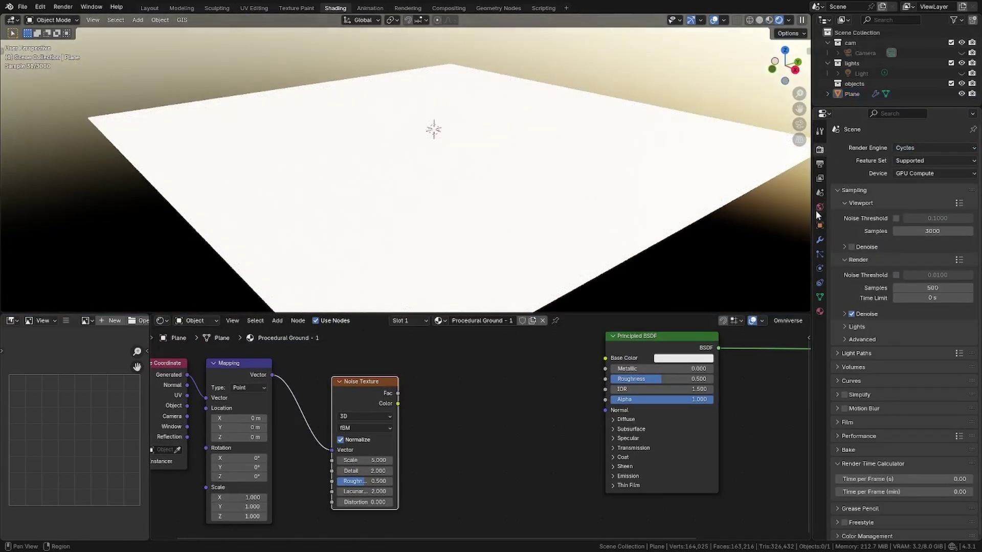
# Set the world sky Sun Intensity to 2 and Sun Elevation to 8°.
pyautogui.click(820, 206)
pyautogui.moveTo(920, 261); pyautogui.dragTo(925, 261)
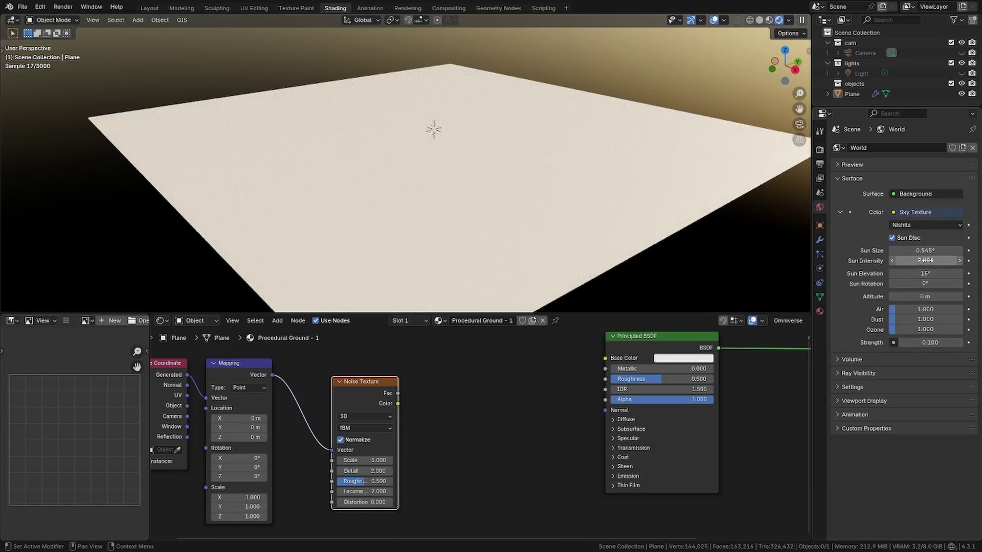
pyautogui.moveTo(469, 172); pyautogui.dragTo(491, 173, button='middle')
pyautogui.doubleClick(926, 273)
pyautogui.write('5')
pyautogui.press('Return')
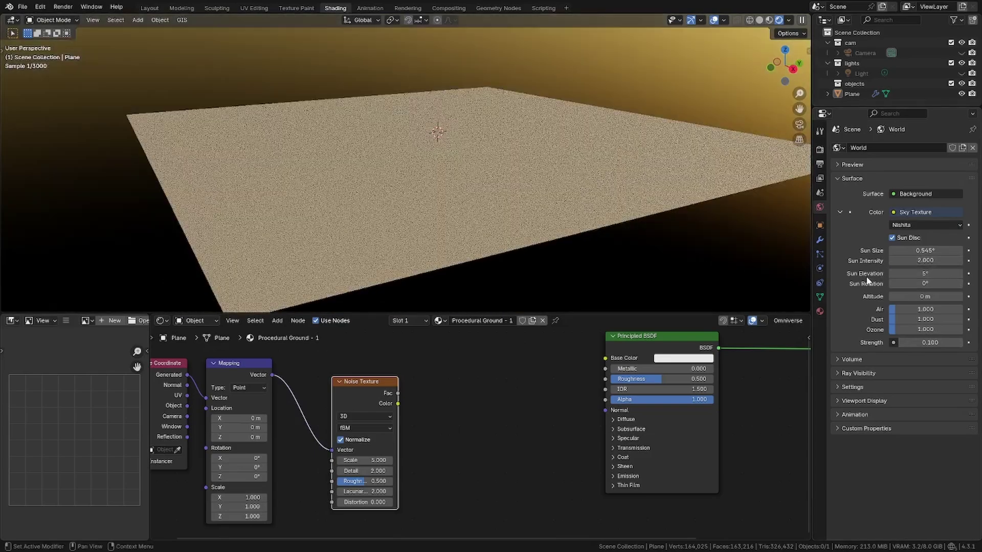
pyautogui.press('Return')
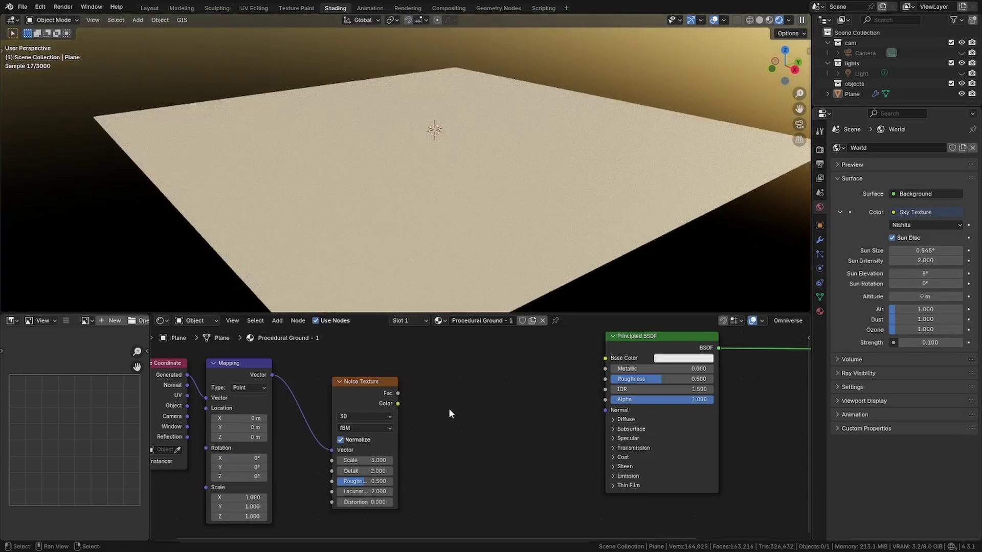
# Preview the Noise Texture directly on the plane and spread the nodes apart.
pyautogui.keyDown('ctrl'); pyautogui.keyDown('shift'); pyautogui.click(359, 388); pyautogui.keyUp('shift'); pyautogui.keyUp('ctrl')
pyautogui.moveTo(461, 231)
pyautogui.mouseDown(button='middle')
pyautogui.moveTo(488, 209)
pyautogui.moveTo(660, 212)
pyautogui.mouseUp(button='middle')
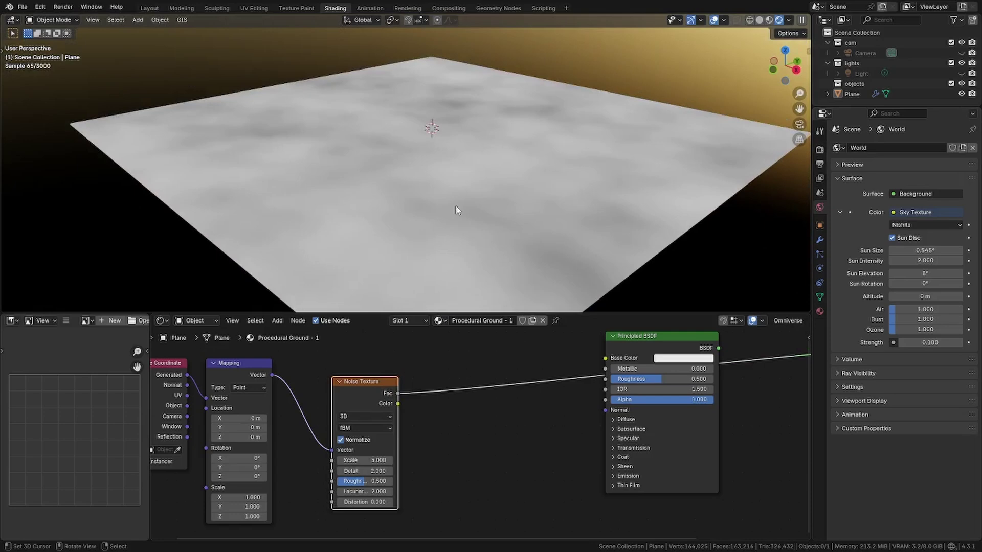
pyautogui.scroll(-3, 455, 206)
pyautogui.scroll(-5, 372, 423)
pyautogui.moveTo(372, 423); pyautogui.dragTo(255, 397)
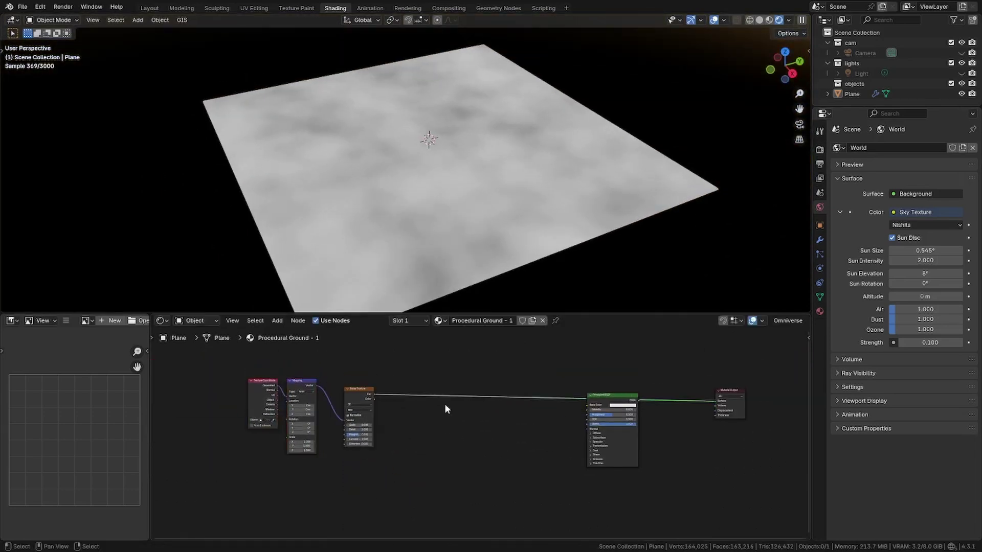
pyautogui.moveTo(611, 399); pyautogui.dragTo(592, 413)
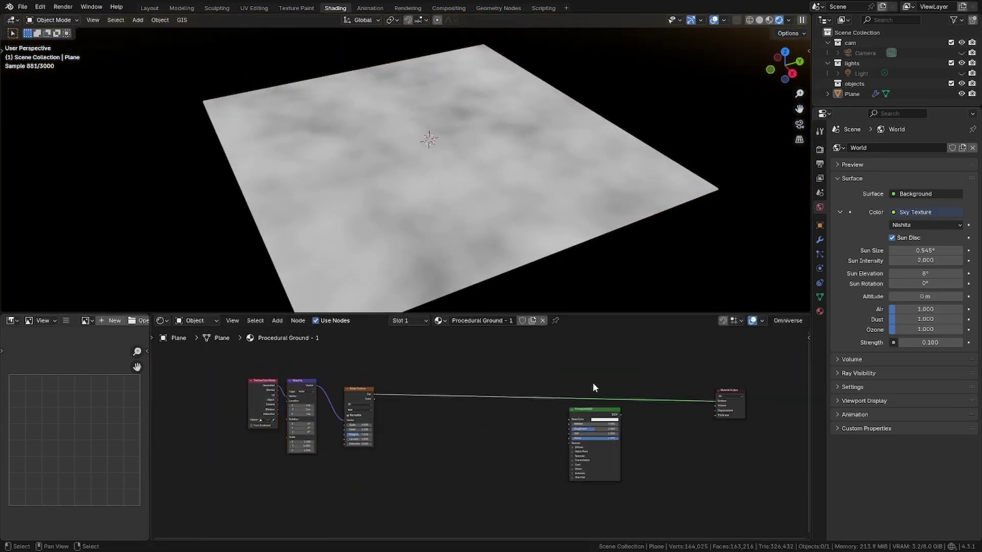
pyautogui.scroll(3, 288, 423)
pyautogui.scroll(2, 288, 423)
# Adjust the noise scale and switch its type to Multifractal, then Ridged Multifractal.
pyautogui.moveTo(500, 417); pyautogui.dragTo(560, 417)
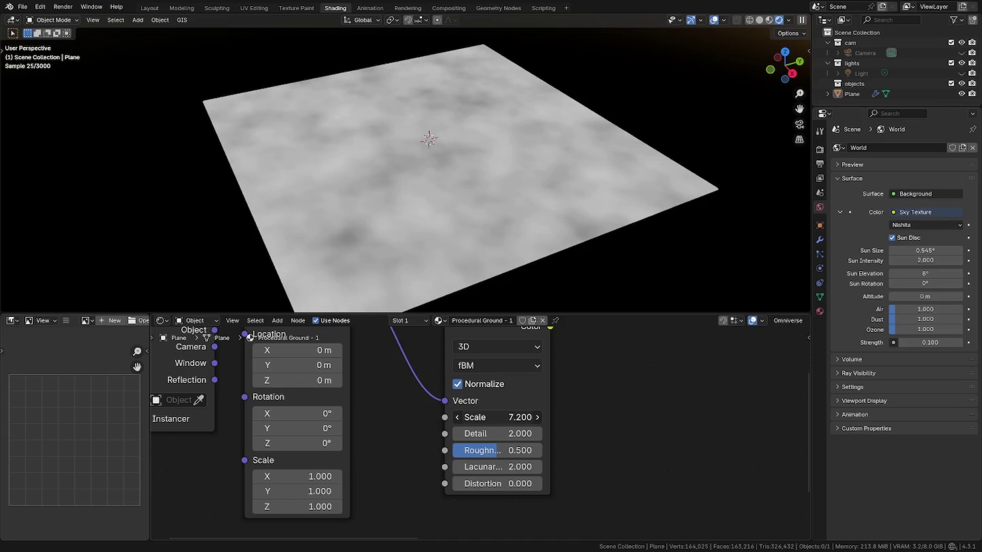
pyautogui.click(492, 364)
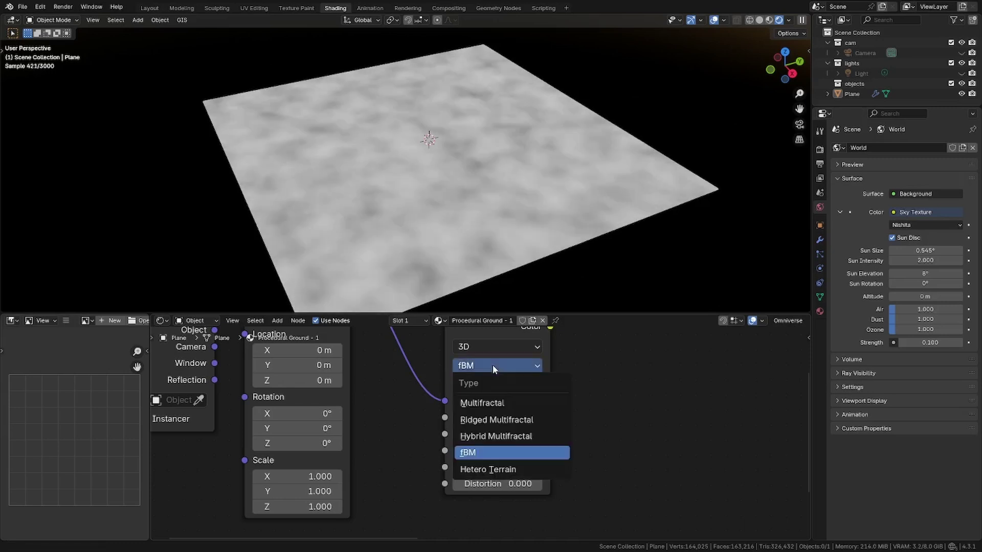
pyautogui.click(481, 347)
pyautogui.click(478, 418)
pyautogui.click(481, 366)
pyautogui.click(477, 384)
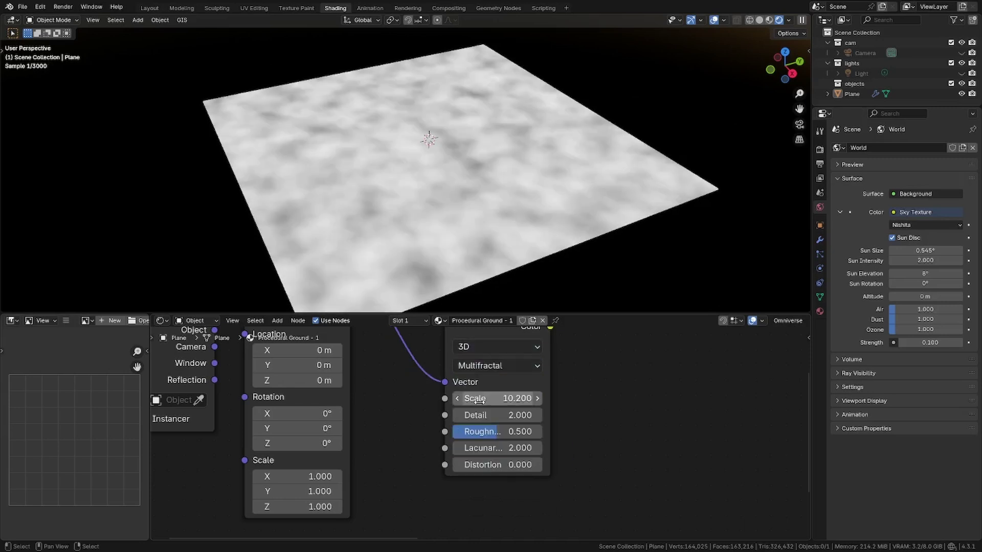
pyautogui.moveTo(499, 398)
pyautogui.mouseDown()
pyautogui.moveTo(468, 399)
pyautogui.moveTo(456, 422)
pyautogui.mouseUp()
pyautogui.click(499, 367)
pyautogui.click(499, 368)
pyautogui.scroll(-2, 483, 403)
pyautogui.scroll(1, 482, 403)
# Compare the Hybrid Multifractal and fBM noise types, inspecting the plane from several angles.
pyautogui.click(449, 381)
pyautogui.click(449, 397)
pyautogui.scroll(1, 448, 391)
pyautogui.click(468, 374)
pyautogui.click(467, 391)
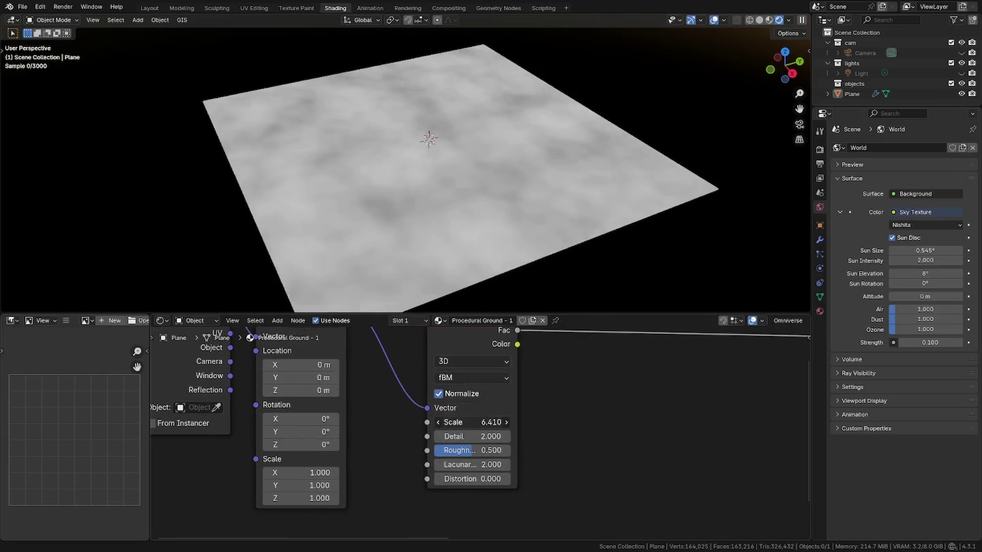
pyautogui.keyDown('ctrl'); pyautogui.scroll(2, 477, 380); pyautogui.keyUp('ctrl')
pyautogui.moveTo(412, 234); pyautogui.dragTo(366, 220, button='middle')
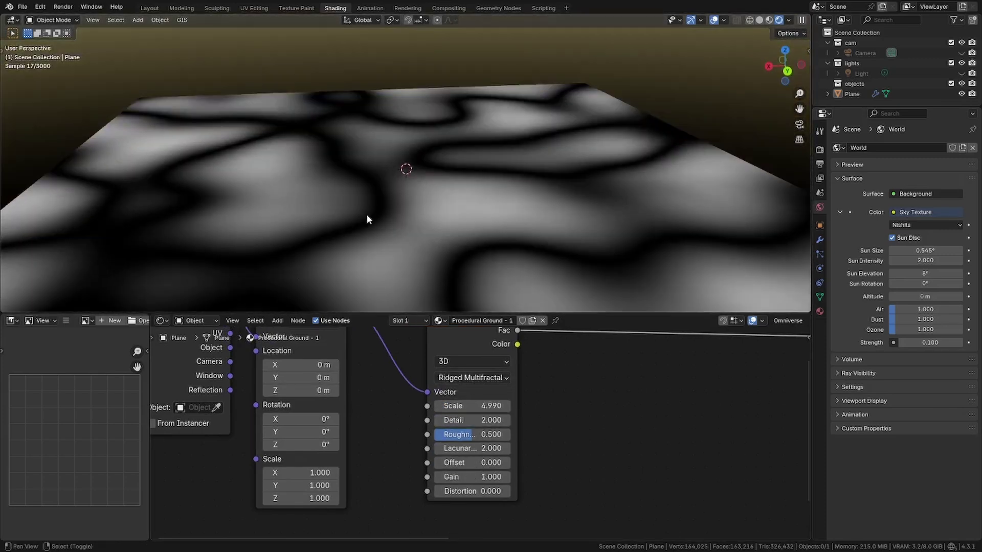
pyautogui.moveTo(472, 406); pyautogui.dragTo(457, 406)
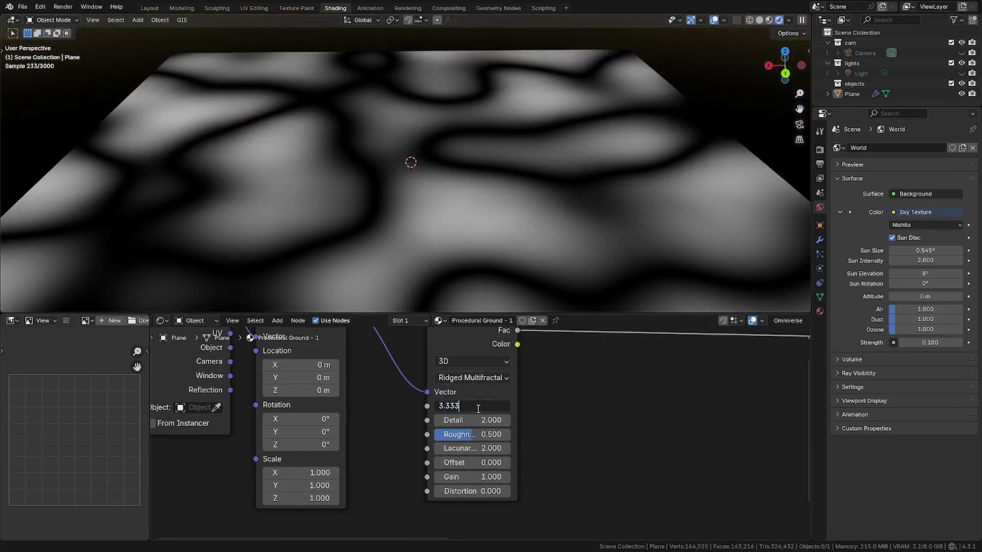
pyautogui.moveTo(530, 230); pyautogui.dragTo(567, 219, button='middle')
pyautogui.scroll(3, 567, 218)
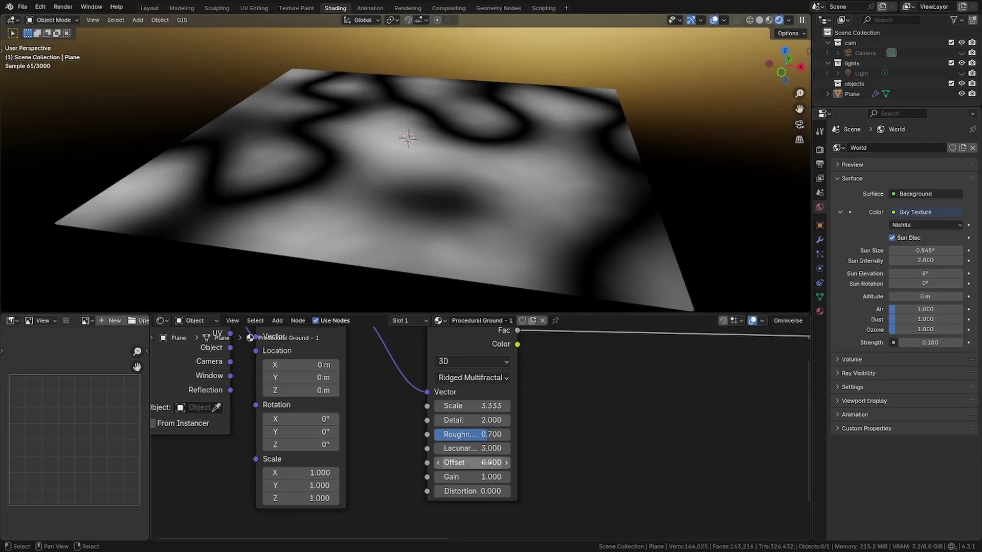
pyautogui.scroll(-5, 493, 123)
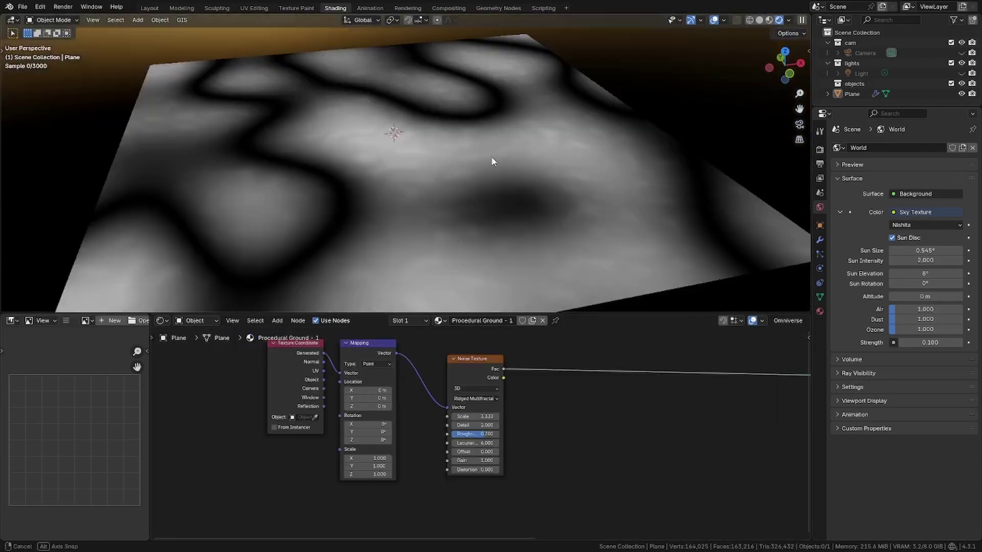
pyautogui.scroll(-5, 493, 161)
pyautogui.click(819, 240)
pyautogui.scroll(4, 382, 148)
pyautogui.moveTo(604, 175)
pyautogui.mouseDown(button='middle')
pyautogui.moveTo(396, 193)
pyautogui.moveTo(537, 149)
pyautogui.moveTo(399, 163)
pyautogui.mouseUp(button='middle')
pyautogui.scroll(3, 438, 197)
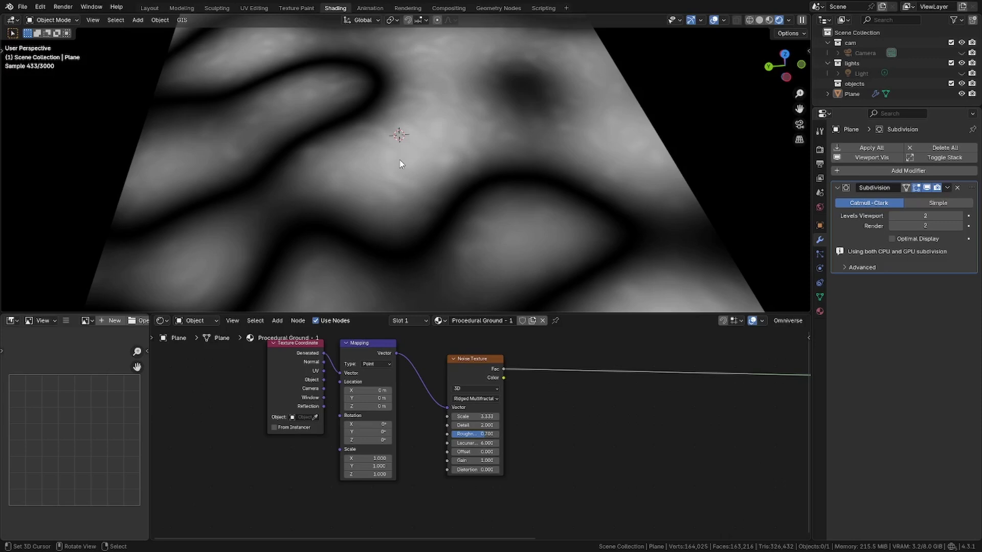
pyautogui.moveTo(323, 229)
pyautogui.mouseDown(button='middle')
pyautogui.moveTo(422, 229)
pyautogui.moveTo(393, 221)
pyautogui.mouseUp(button='middle')
# Frame the coordinate, mapping and noise nodes as 'Noise 1 - Base' and duplicate the frame below.
pyautogui.moveTo(475, 409); pyautogui.dragTo(460, 395)
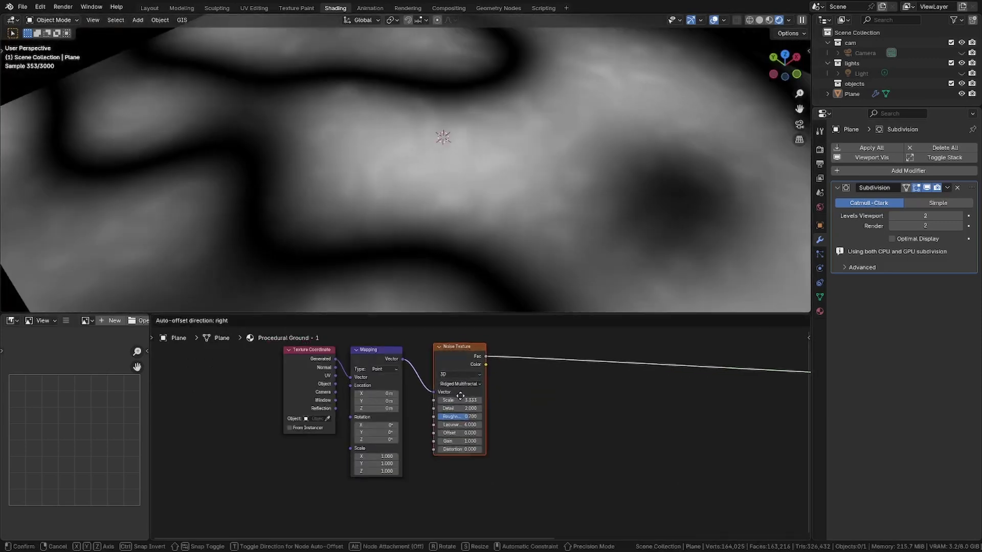
pyautogui.click(462, 396)
pyautogui.scroll(2, 465, 396)
pyautogui.scroll(-2, 268, 357)
pyautogui.moveTo(268, 358); pyautogui.dragTo(502, 439)
pyautogui.hotkey('ctrl', 'j')
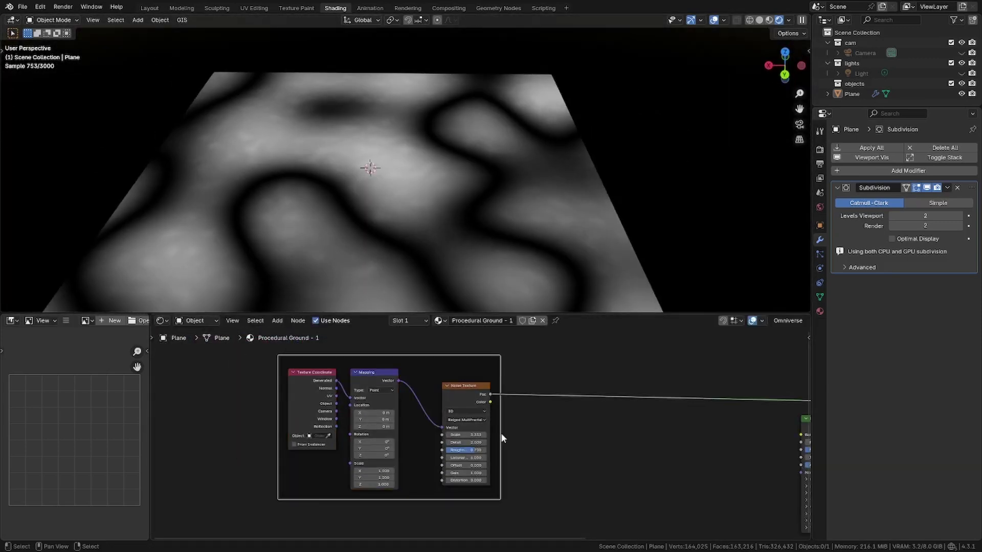
pyautogui.press('F2')
pyautogui.write('Noise 1 -')
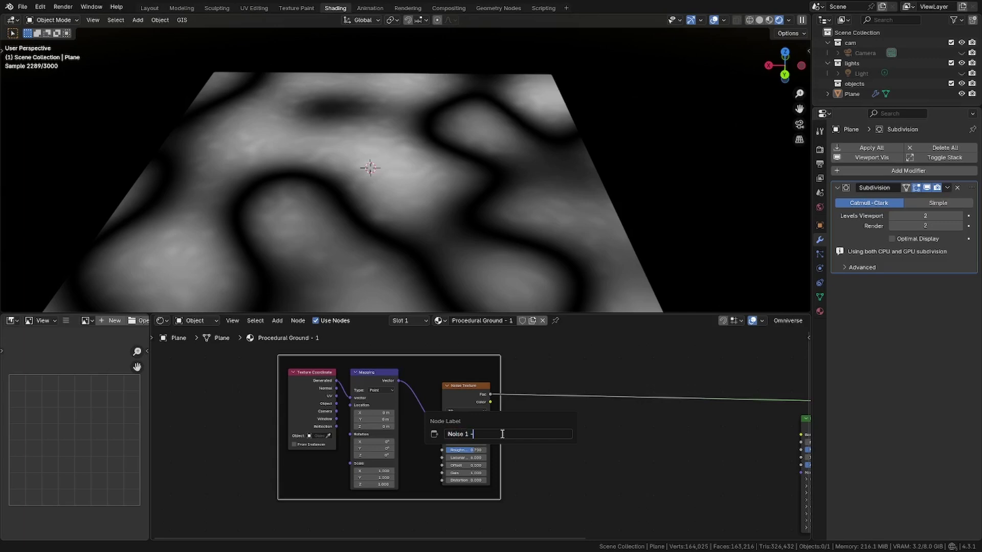
pyautogui.write(' Base')
pyautogui.press('Return')
pyautogui.scroll(-2, 342, 403)
pyautogui.hotkey('shift', 'd')
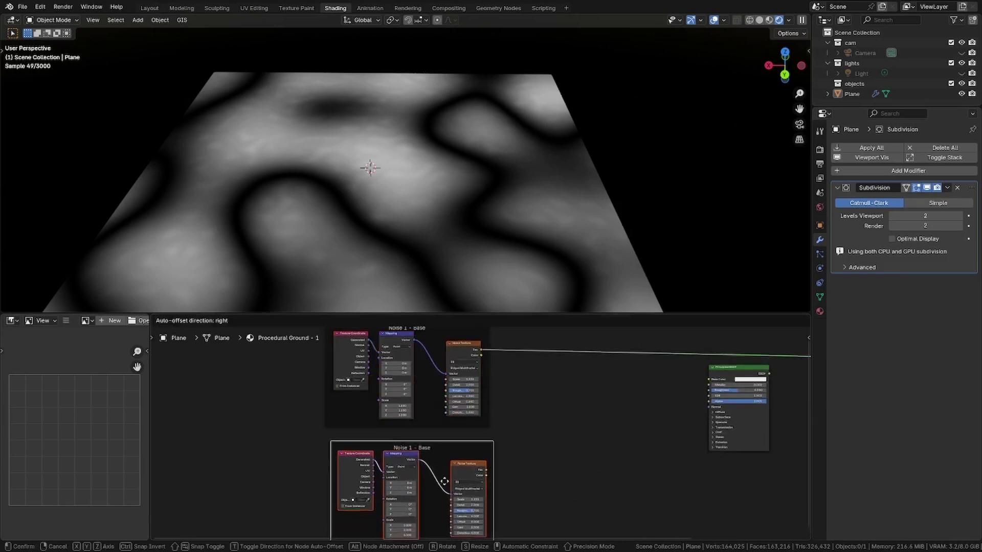
pyautogui.click(437, 476)
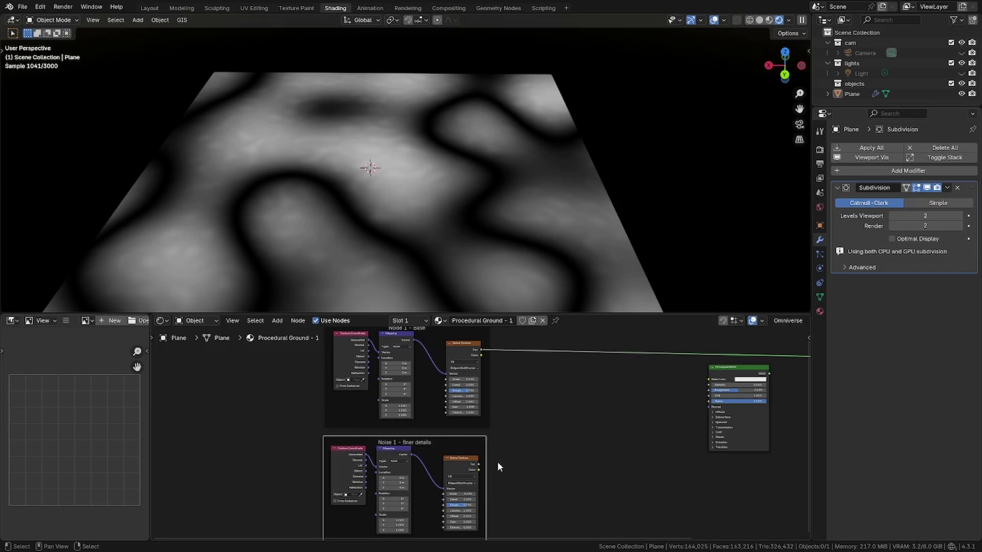
# Preview the lower noise on the plane and triple its Scale to 9.999.
pyautogui.moveTo(497, 467); pyautogui.dragTo(508, 449, button='middle')
pyautogui.keyDown('ctrl'); pyautogui.keyDown('shift'); pyautogui.click(475, 447); pyautogui.keyUp('shift'); pyautogui.keyUp('ctrl')
pyautogui.scroll(3, 464, 407)
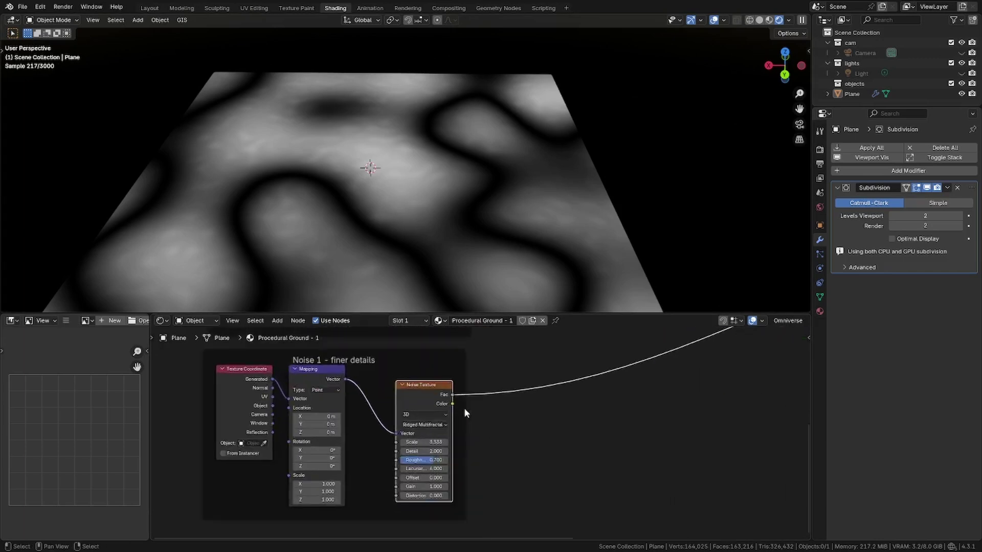
pyautogui.scroll(4, 465, 407)
pyautogui.click(457, 416)
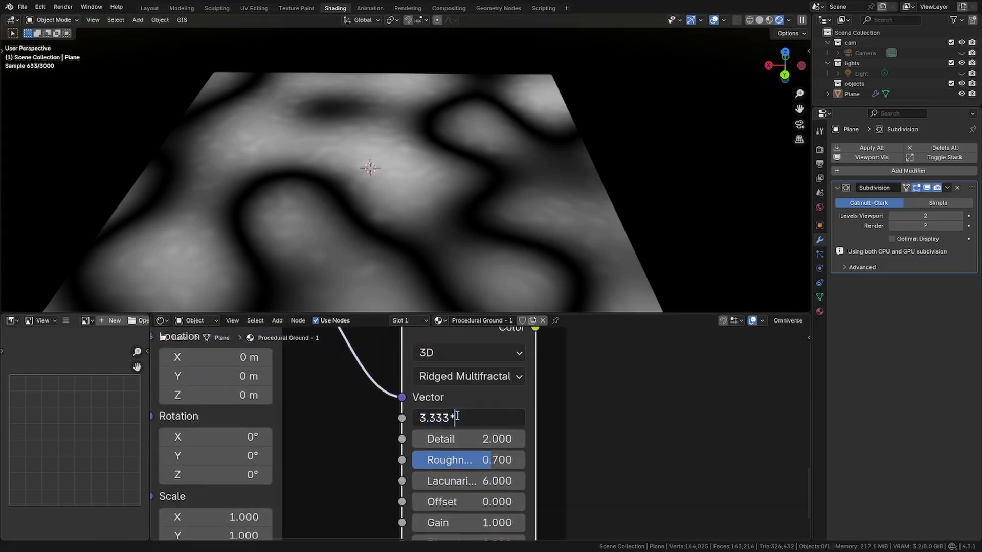
pyautogui.write('3')
pyautogui.press('Return')
pyautogui.moveTo(397, 205)
pyautogui.mouseDown(button='middle')
pyautogui.moveTo(535, 169)
pyautogui.moveTo(461, 230)
pyautogui.mouseUp(button='middle')
pyautogui.moveTo(298, 203)
pyautogui.mouseDown(button='middle')
pyautogui.moveTo(376, 223)
pyautogui.moveTo(428, 218)
pyautogui.moveTo(430, 255)
pyautogui.mouseUp(button='middle')
# Set the lower Mapping node's Location X, Y and Z to 3 m.
pyautogui.moveTo(261, 381); pyautogui.dragTo(375, 353, button='middle')
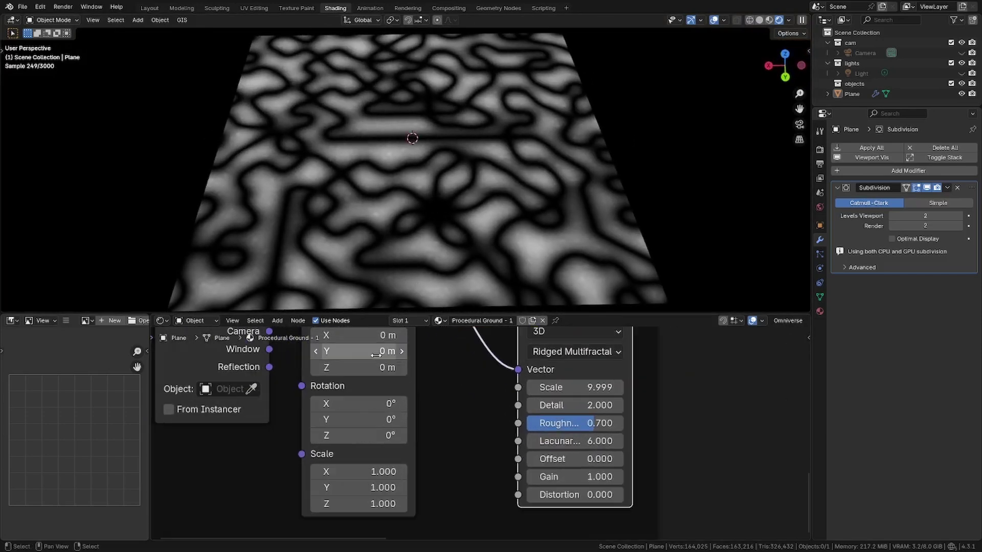
pyautogui.moveTo(375, 353); pyautogui.dragTo(375, 368)
pyautogui.write('3')
pyautogui.press('Return')
pyautogui.scroll(-3, 432, 383)
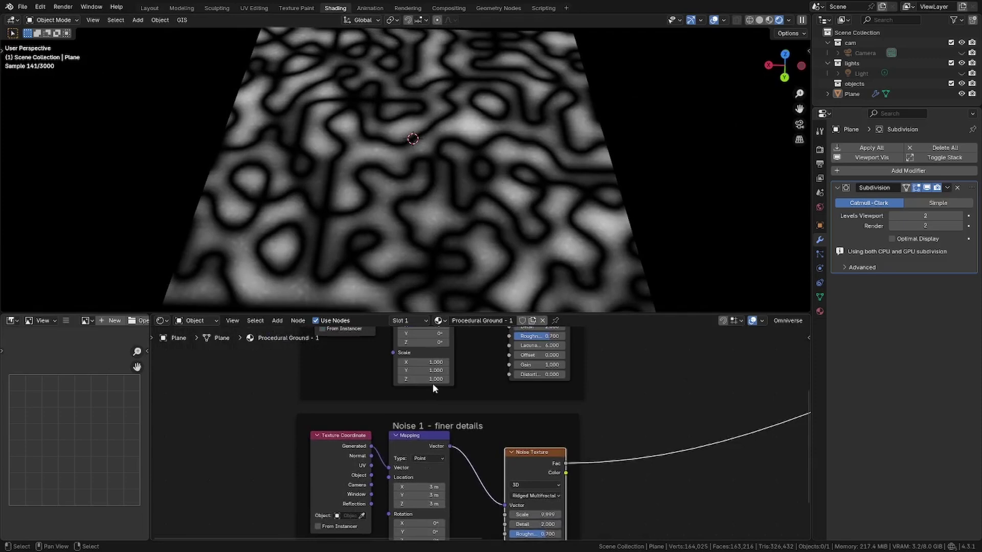
pyautogui.scroll(3, 432, 383)
pyautogui.scroll(-3, 434, 437)
pyautogui.moveTo(433, 437); pyautogui.dragTo(426, 393, button='middle')
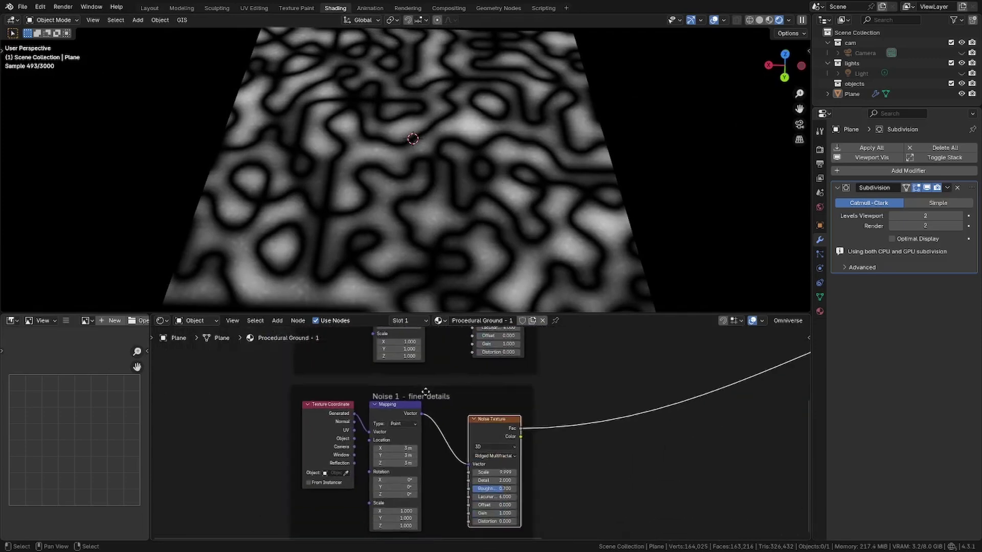
pyautogui.scroll(2, 426, 393)
pyautogui.scroll(2, 434, 424)
pyautogui.moveTo(453, 83)
pyautogui.mouseDown(button='middle')
pyautogui.moveTo(546, 174)
pyautogui.moveTo(398, 171)
pyautogui.moveTo(521, 217)
pyautogui.moveTo(438, 188)
pyautogui.moveTo(464, 257)
pyautogui.moveTo(448, 256)
pyautogui.moveTo(405, 209)
pyautogui.mouseUp(button='middle')
pyautogui.scroll(-3, 430, 420)
pyautogui.scroll(-2, 495, 373)
pyautogui.moveTo(495, 373); pyautogui.dragTo(474, 391, button='middle')
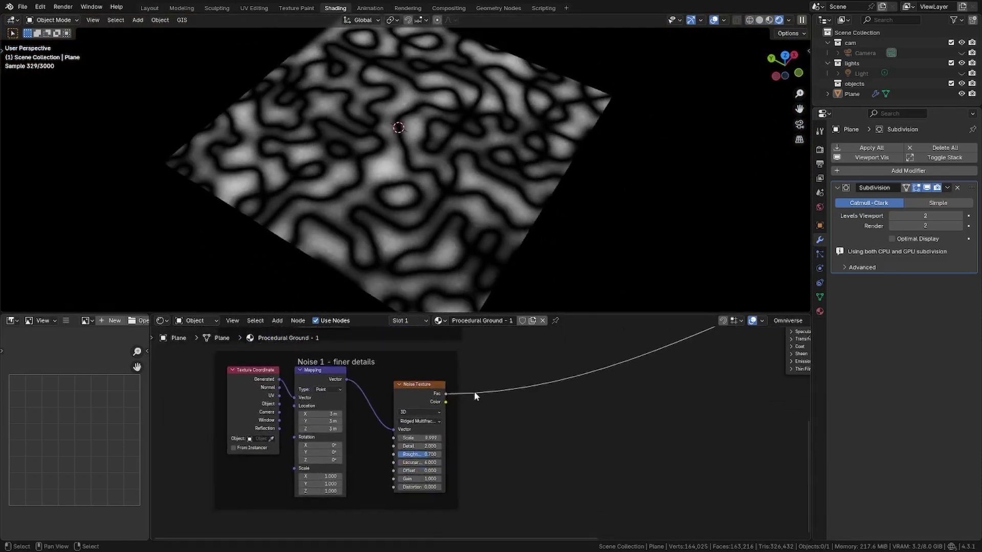
pyautogui.scroll(5, 474, 393)
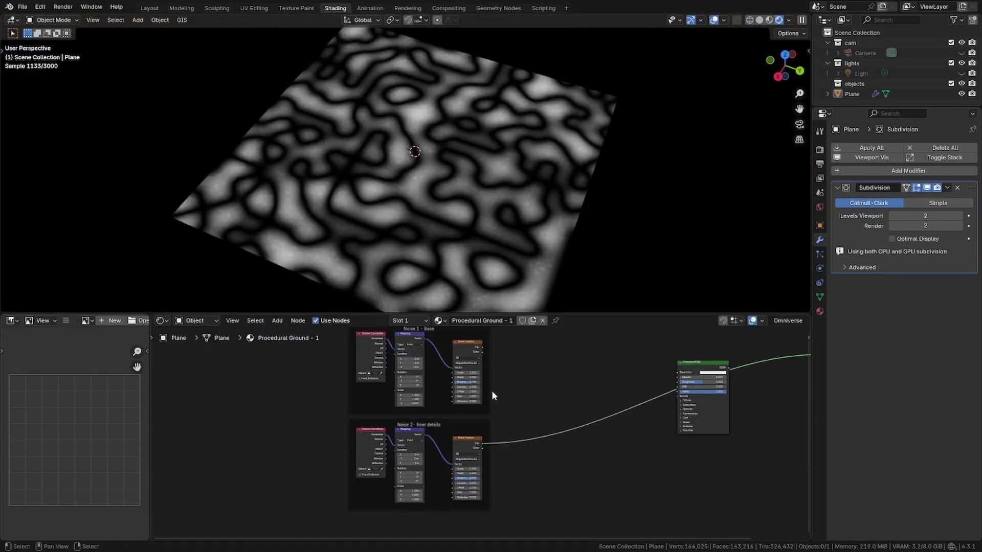
pyautogui.scroll(-2, 492, 391)
# Duplicate the Noise 2 frame as Noise 3 and triple its Scale to 29.997.
pyautogui.click(492, 391)
pyautogui.scroll(3, 480, 398)
pyautogui.hotkey('shift', 'd')
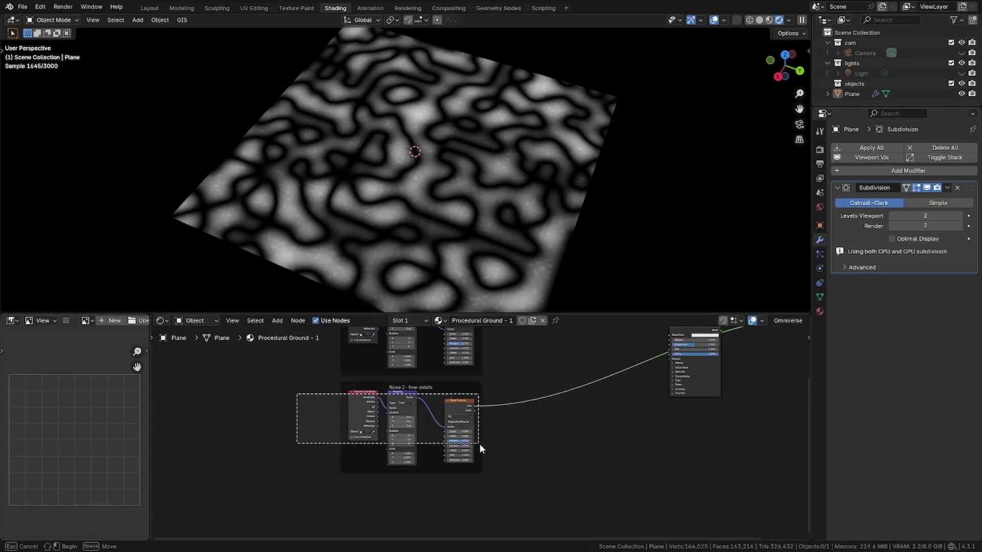
pyautogui.click(479, 461)
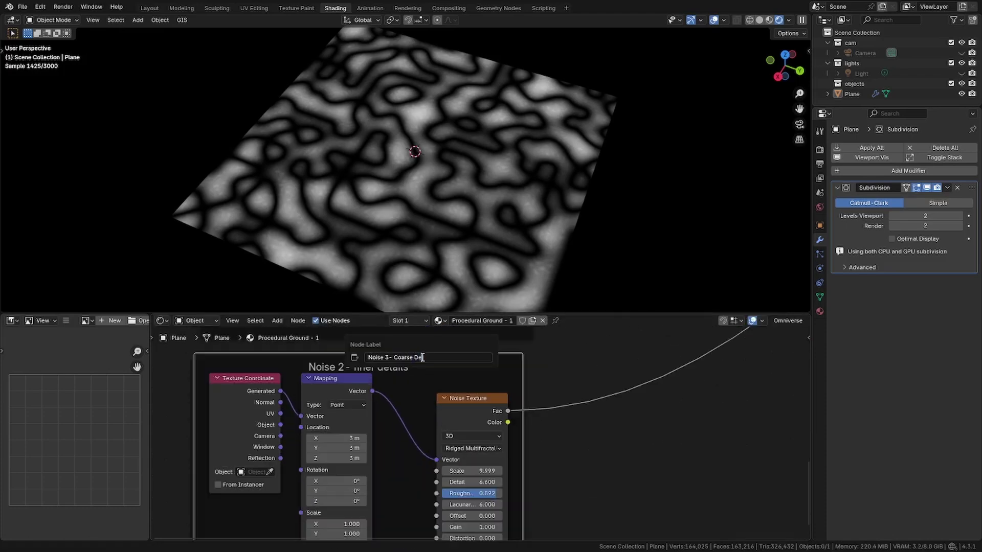
pyautogui.scroll(3, 489, 443)
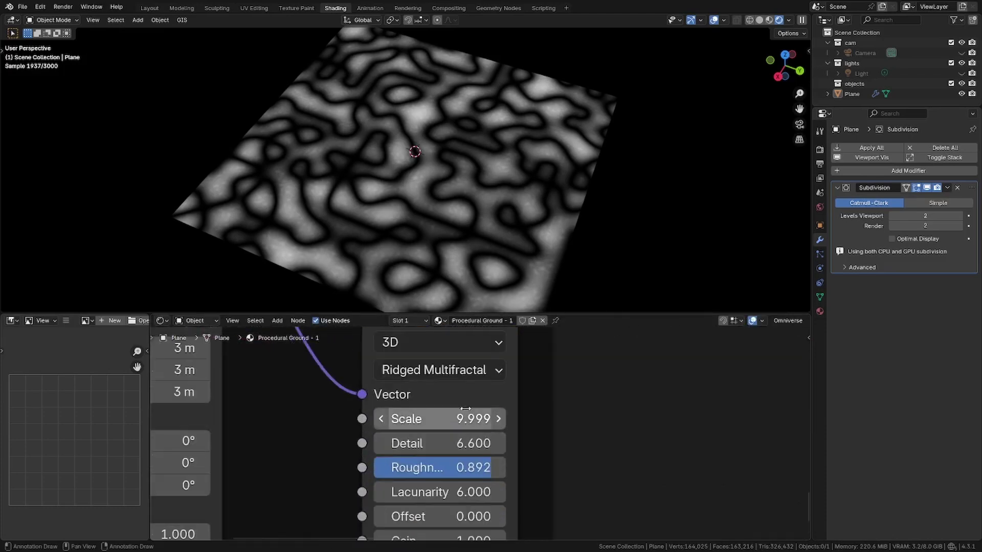
pyautogui.moveTo(401, 154)
pyautogui.mouseDown(button='middle')
pyautogui.moveTo(370, 157)
pyautogui.moveTo(380, 155)
pyautogui.mouseUp(button='middle')
pyautogui.click(449, 418)
pyautogui.write('*3')
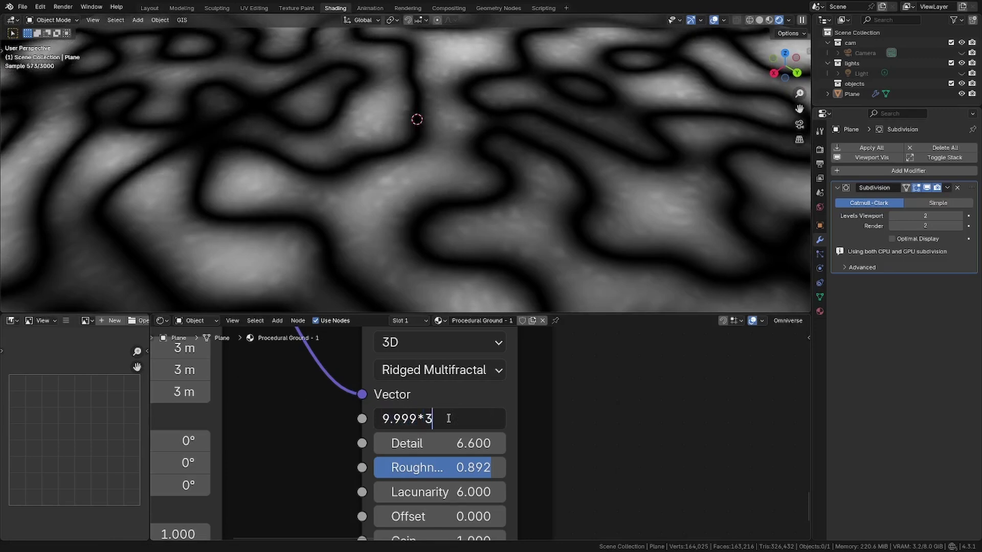
pyautogui.press('Return')
# Set the third noise's Roughness to 1 and Lacunarity to 4.
pyautogui.moveTo(448, 456)
pyautogui.mouseDown()
pyautogui.moveTo(476, 456)
pyautogui.moveTo(430, 456)
pyautogui.mouseUp()
pyautogui.scroll(4, 400, 222)
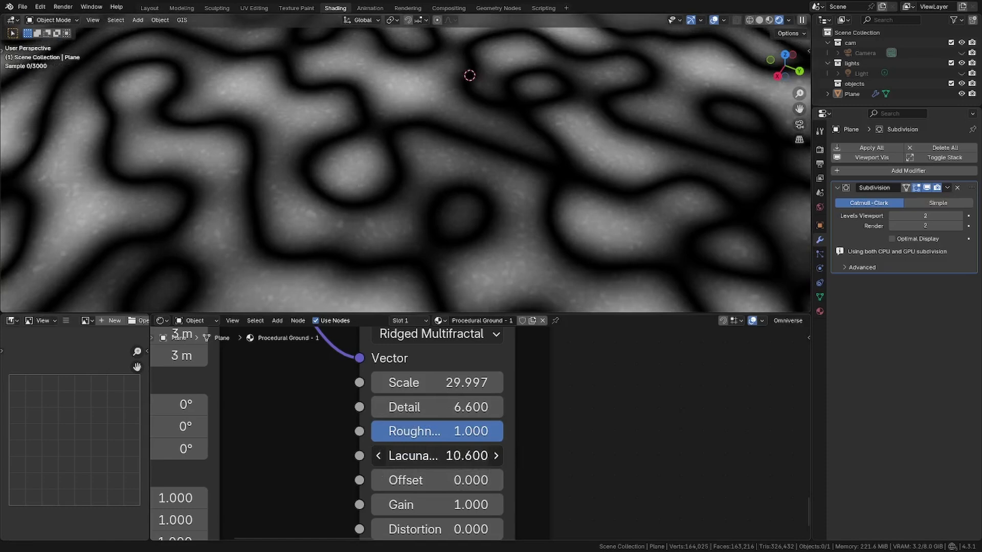
pyautogui.moveTo(430, 456); pyautogui.dragTo(434, 456)
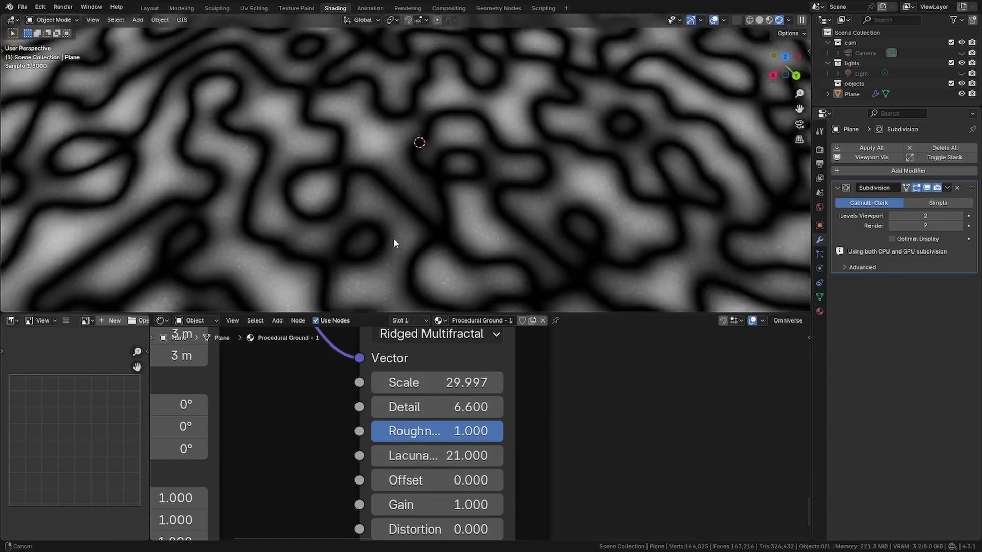
pyautogui.moveTo(411, 210)
pyautogui.mouseDown(button='middle')
pyautogui.moveTo(399, 218)
pyautogui.moveTo(449, 178)
pyautogui.mouseUp(button='middle')
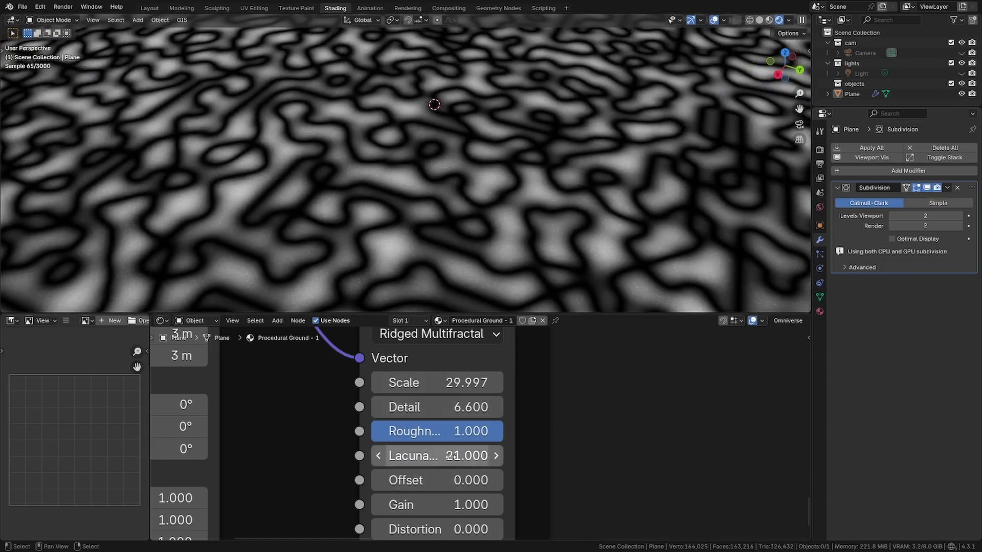
pyautogui.moveTo(435, 456); pyautogui.dragTo(415, 456)
pyautogui.moveTo(456, 202); pyautogui.dragTo(395, 217, button='middle')
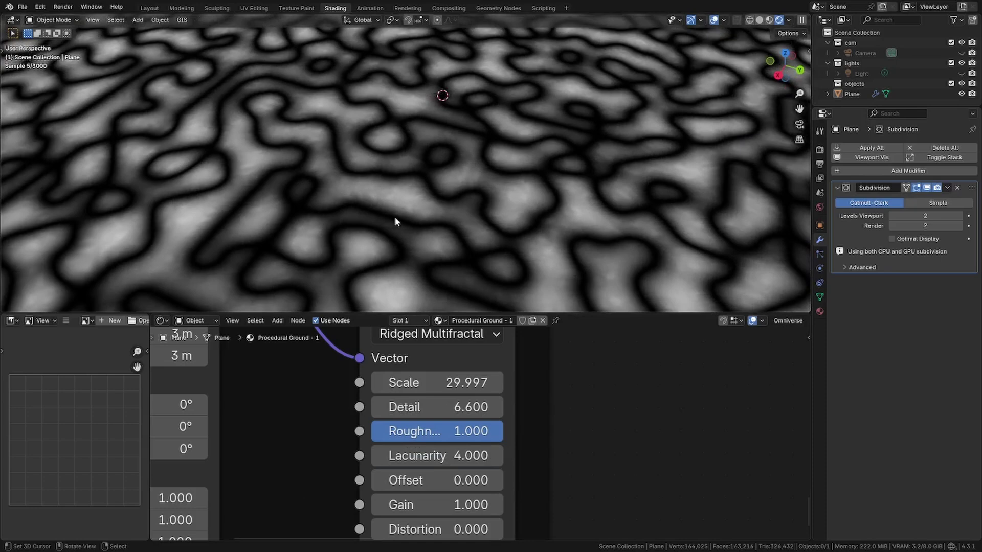
pyautogui.keyDown('shift'); pyautogui.scroll(-1, 560, 486); pyautogui.keyUp('shift')
# Try higher Gain values on the third noise, settling on Gain 3.
pyautogui.moveTo(454, 483); pyautogui.dragTo(461, 483)
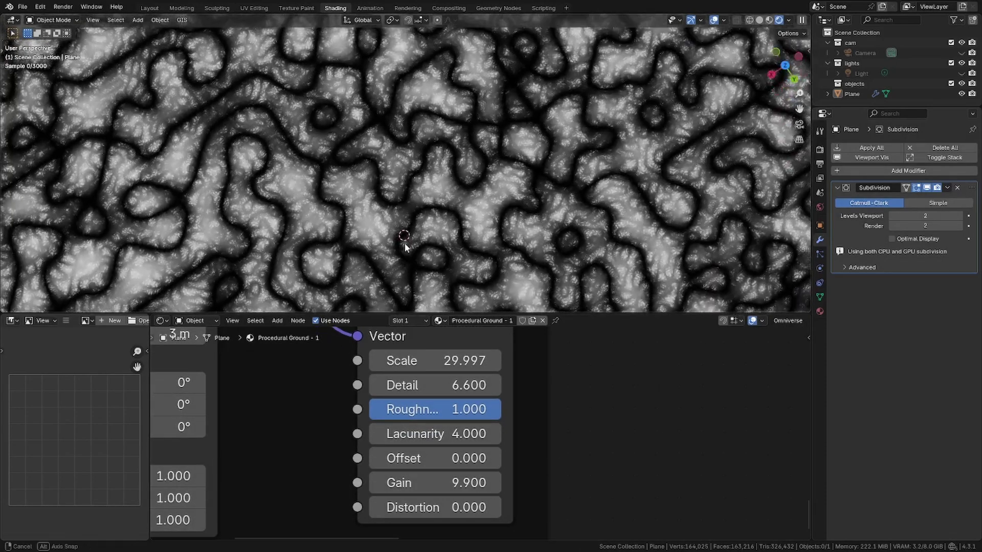
pyautogui.moveTo(423, 200); pyautogui.dragTo(423, 148, button='middle')
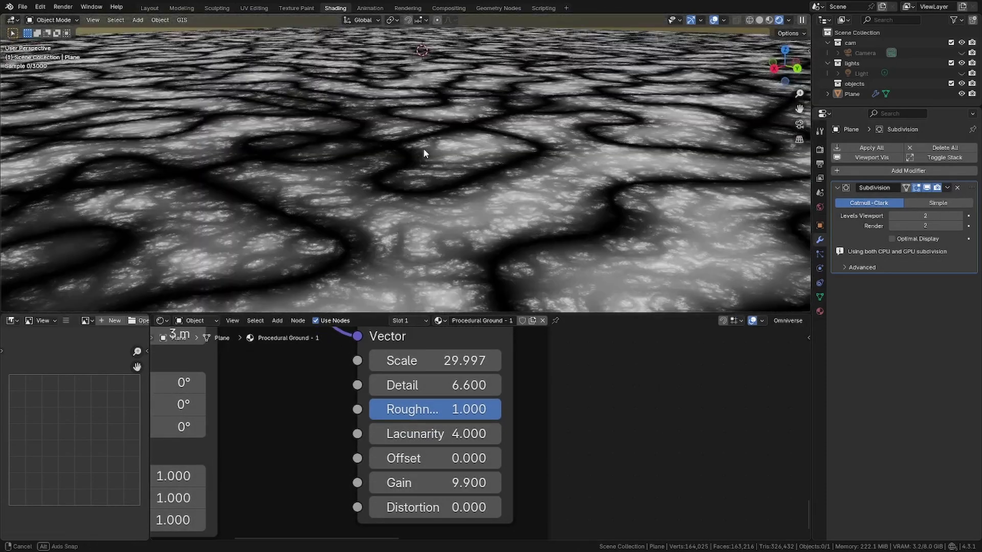
pyautogui.moveTo(461, 483)
pyautogui.mouseDown()
pyautogui.moveTo(437, 483)
pyautogui.moveTo(460, 483)
pyautogui.mouseUp()
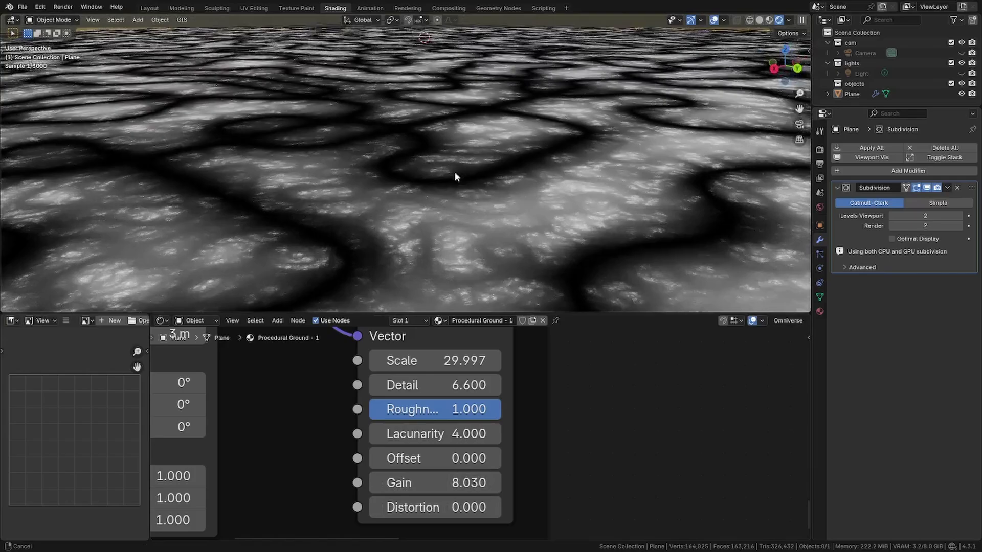
pyautogui.moveTo(454, 172); pyautogui.dragTo(449, 194, button='middle')
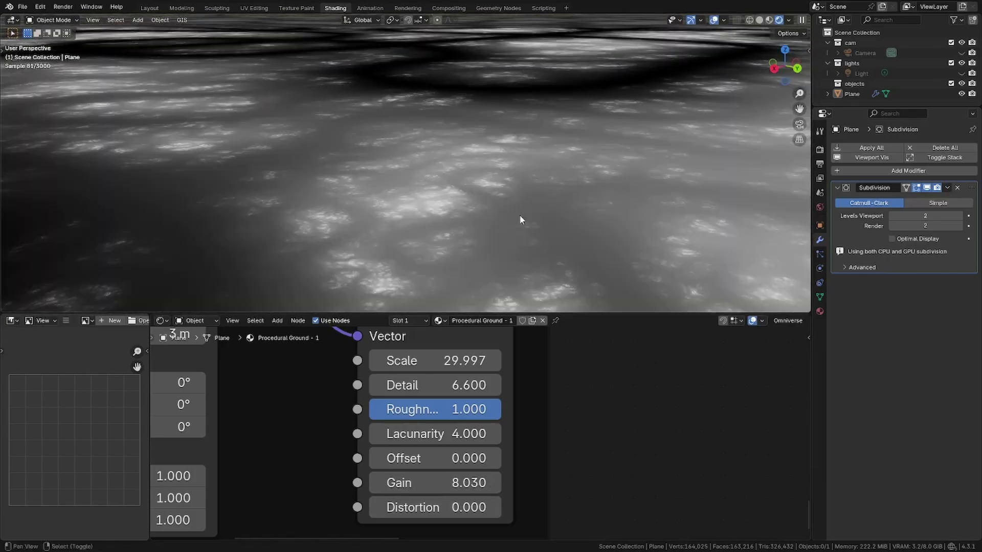
pyautogui.moveTo(522, 219); pyautogui.dragTo(517, 215, button='middle')
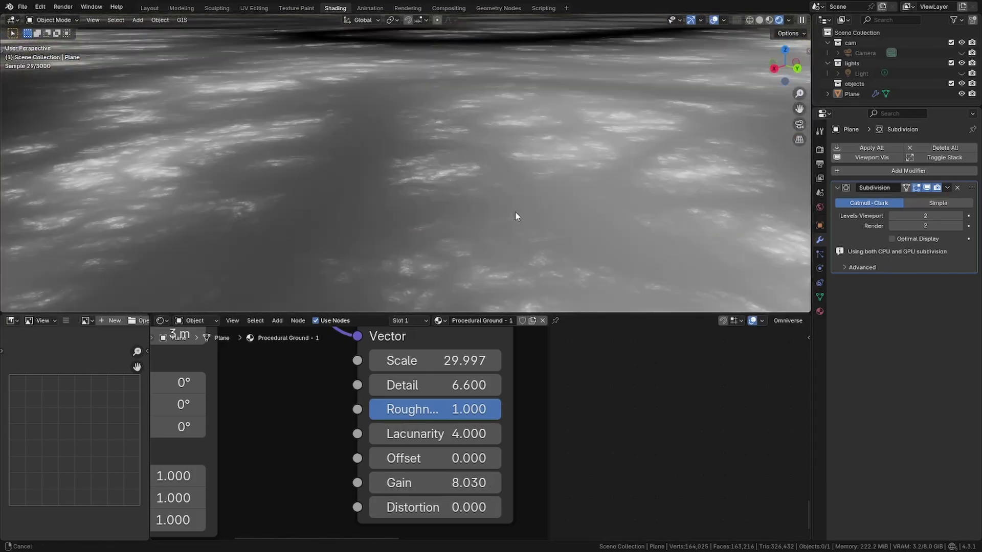
pyautogui.moveTo(453, 482)
pyautogui.mouseDown()
pyautogui.moveTo(430, 483)
pyautogui.moveTo(476, 482)
pyautogui.mouseUp()
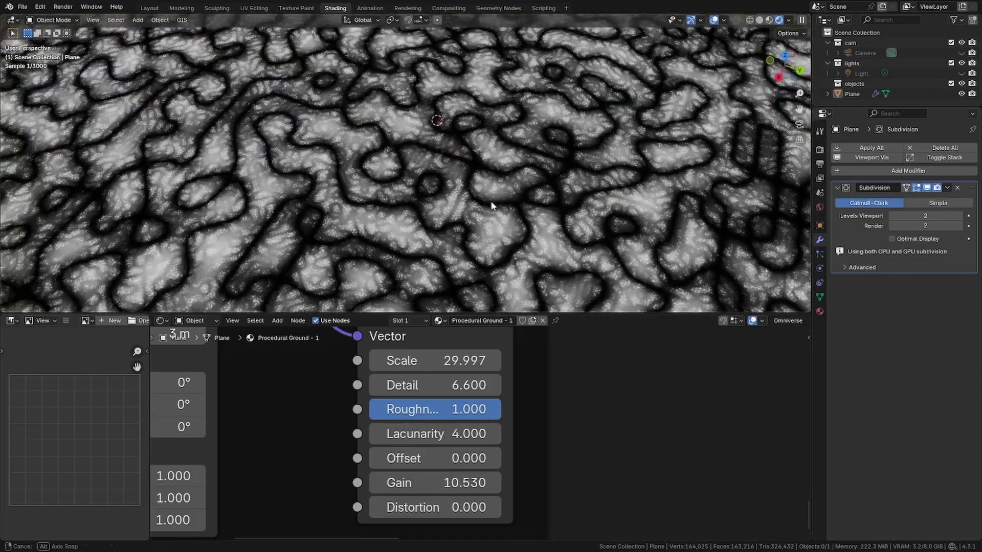
pyautogui.moveTo(473, 135)
pyautogui.mouseDown(button='middle')
pyautogui.moveTo(407, 186)
pyautogui.moveTo(430, 161)
pyautogui.mouseUp(button='middle')
pyautogui.scroll(3, 430, 161)
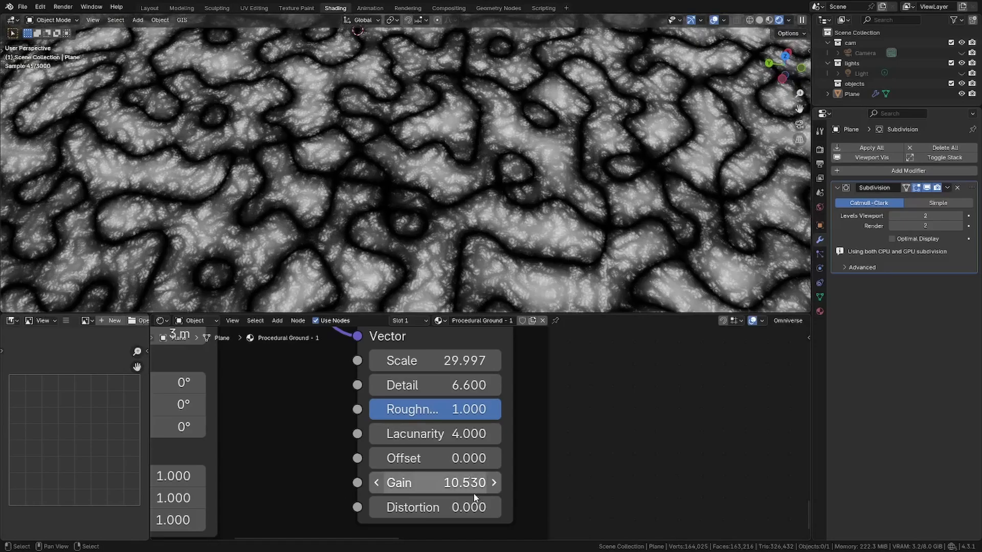
pyautogui.moveTo(461, 483); pyautogui.dragTo(414, 482)
# Test Distortion values on the third noise, leaving it at 0, and recenter the node graph.
pyautogui.moveTo(439, 144); pyautogui.dragTo(597, 154, button='middle')
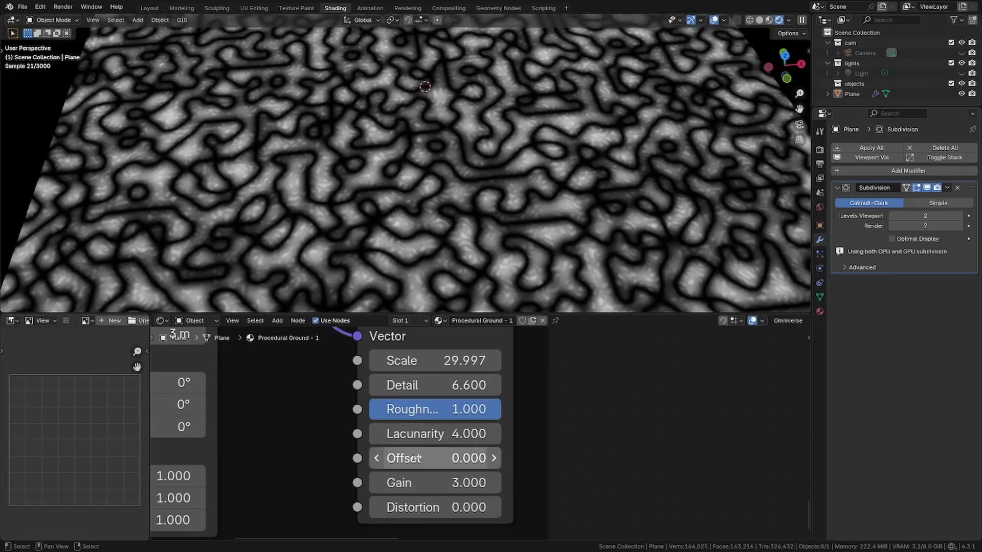
pyautogui.moveTo(435, 508); pyautogui.dragTo(430, 507)
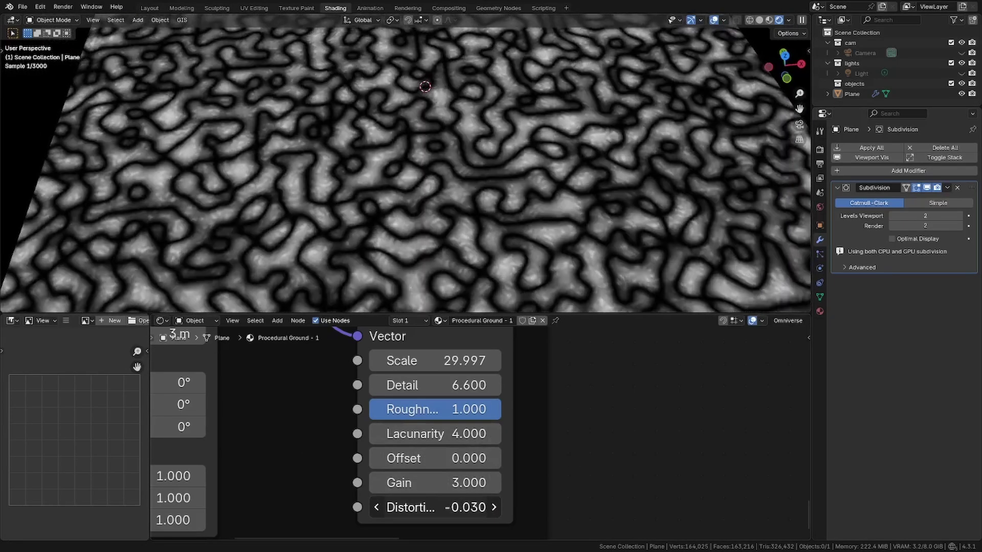
pyautogui.moveTo(430, 507); pyautogui.dragTo(481, 234)
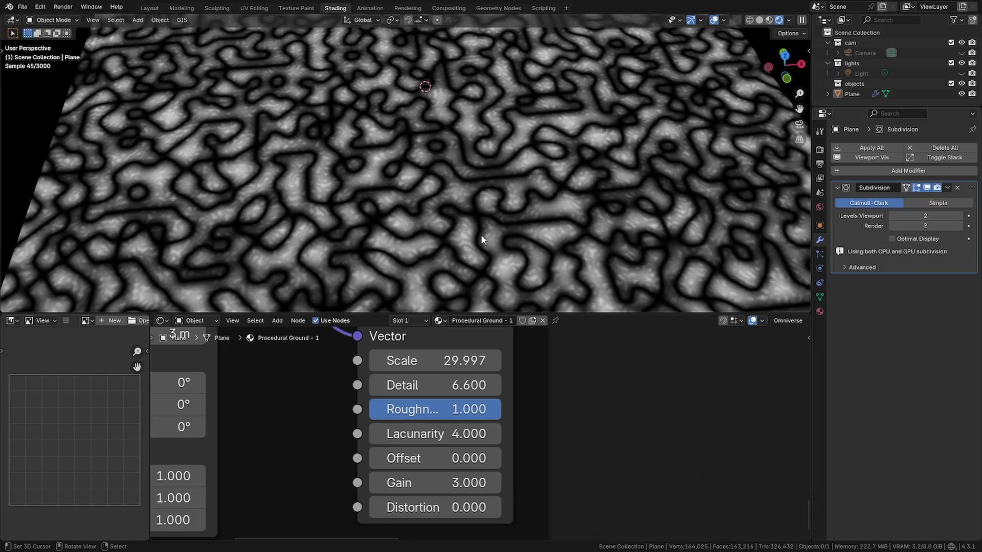
pyautogui.scroll(-5, 481, 234)
pyautogui.moveTo(481, 234); pyautogui.dragTo(391, 137, button='middle')
pyautogui.scroll(-4, 394, 386)
pyautogui.scroll(-2, 416, 433)
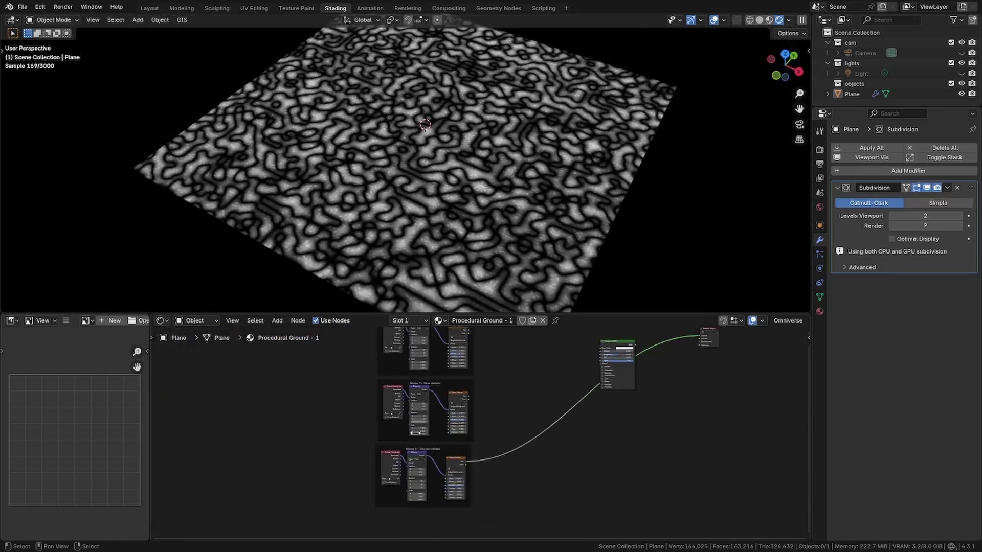
pyautogui.scroll(3, 415, 433)
pyautogui.moveTo(459, 315); pyautogui.dragTo(458, 264)
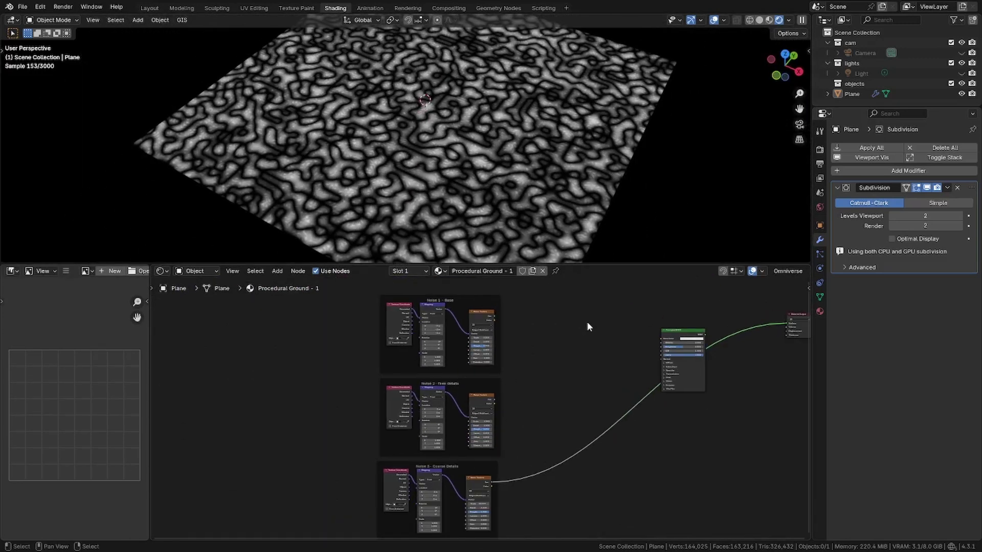
pyautogui.moveTo(349, 346); pyautogui.dragTo(527, 477)
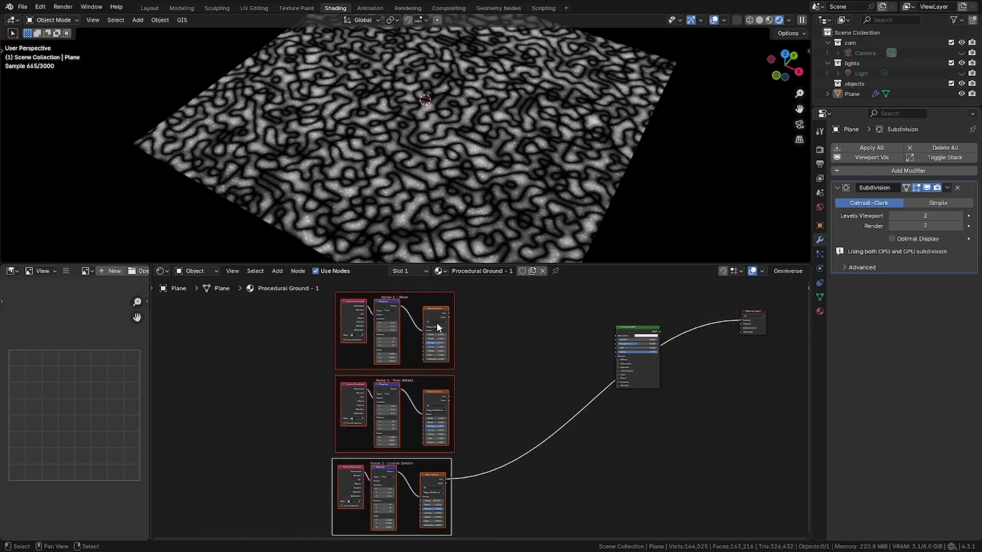
pyautogui.click(437, 322)
pyautogui.moveTo(506, 341); pyautogui.dragTo(482, 362, button='middle')
# Preview the base, finer-details and coarse-details noises on the plane in turn.
pyautogui.keyDown('ctrl'); pyautogui.keyDown('shift'); pyautogui.click(419, 421); pyautogui.keyUp('shift'); pyautogui.keyUp('ctrl')
pyautogui.keyDown('ctrl'); pyautogui.keyDown('shift'); pyautogui.click(414, 377); pyautogui.keyUp('shift'); pyautogui.keyUp('ctrl')
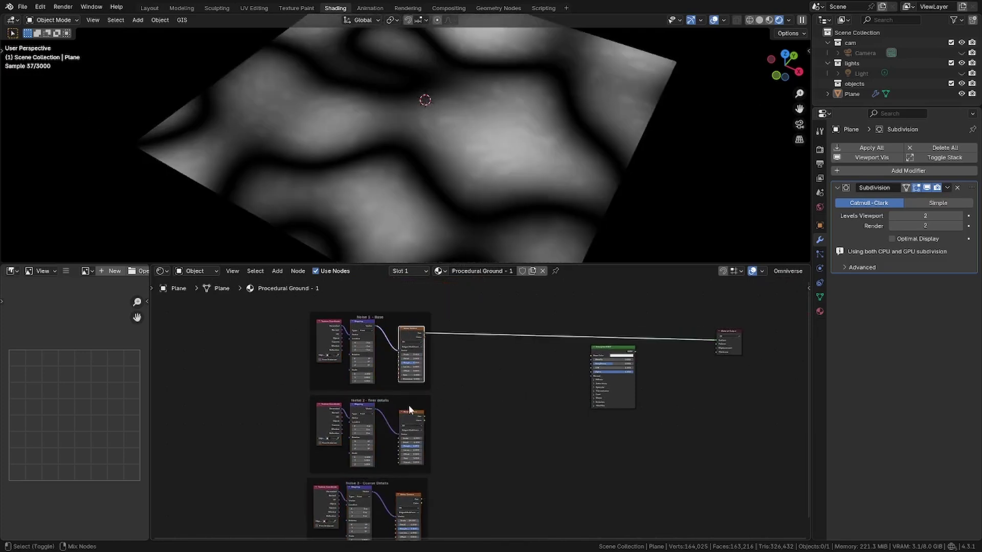
pyautogui.keyDown('ctrl'); pyautogui.keyDown('shift'); pyautogui.click(409, 405); pyautogui.keyUp('shift'); pyautogui.keyUp('ctrl')
pyautogui.keyDown('ctrl'); pyautogui.keyDown('shift'); pyautogui.click(406, 499); pyautogui.keyUp('shift'); pyautogui.keyUp('ctrl')
pyautogui.keyDown('ctrl'); pyautogui.keyDown('shift'); pyautogui.click(415, 326); pyautogui.keyUp('shift'); pyautogui.keyUp('ctrl')
pyautogui.keyDown('ctrl'); pyautogui.keyDown('shift'); pyautogui.click(418, 415); pyautogui.keyUp('shift'); pyautogui.keyUp('ctrl')
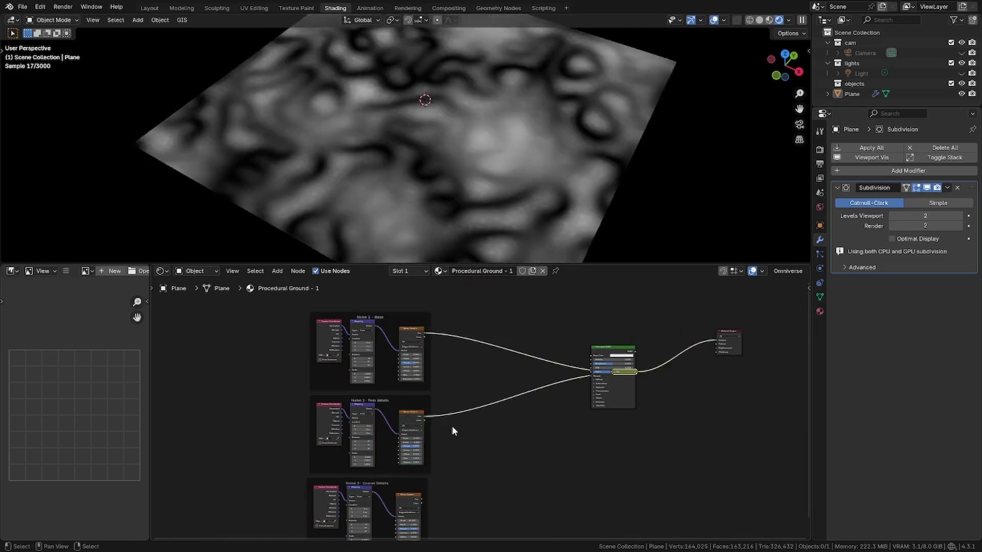
# Insert a Mix node between the base and finer noises and tune its Factor.
pyautogui.press('ctrl+KP_0')
pyautogui.scroll(2, 459, 390)
pyautogui.press('g')
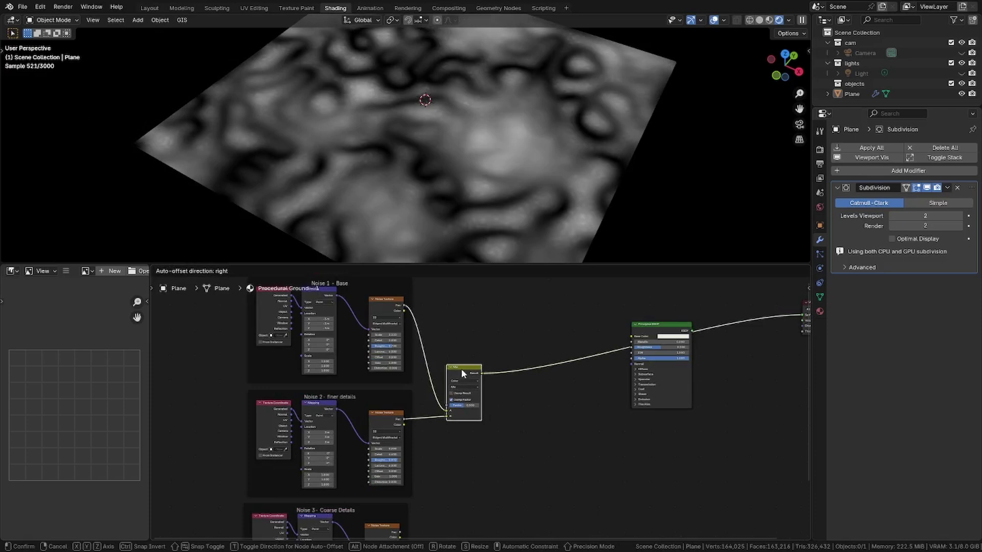
pyautogui.click(462, 374)
pyautogui.moveTo(460, 405)
pyautogui.mouseDown()
pyautogui.moveTo(451, 409)
pyautogui.moveTo(460, 409)
pyautogui.mouseUp()
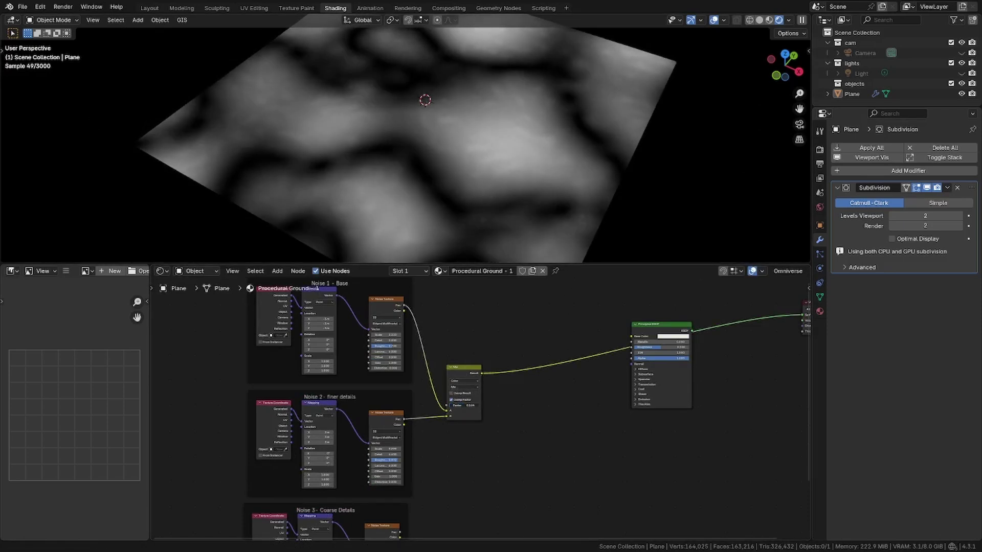
pyautogui.moveTo(461, 405)
pyautogui.mouseDown()
pyautogui.moveTo(457, 389)
pyautogui.moveTo(470, 405)
pyautogui.mouseUp()
pyautogui.keyDown('ctrl'); pyautogui.scroll(-3, 457, 387); pyautogui.keyUp('ctrl')
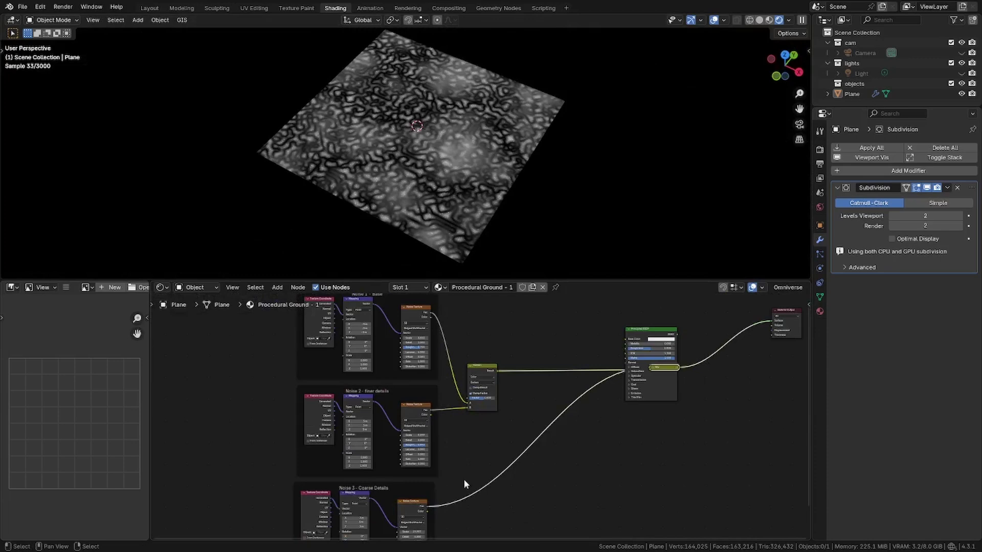
# Insert a Mix node on the coarse-noise link and set its Factor to about 0.93.
pyautogui.click(514, 482)
pyautogui.scroll(3, 514, 482)
pyautogui.scroll(3, 468, 141)
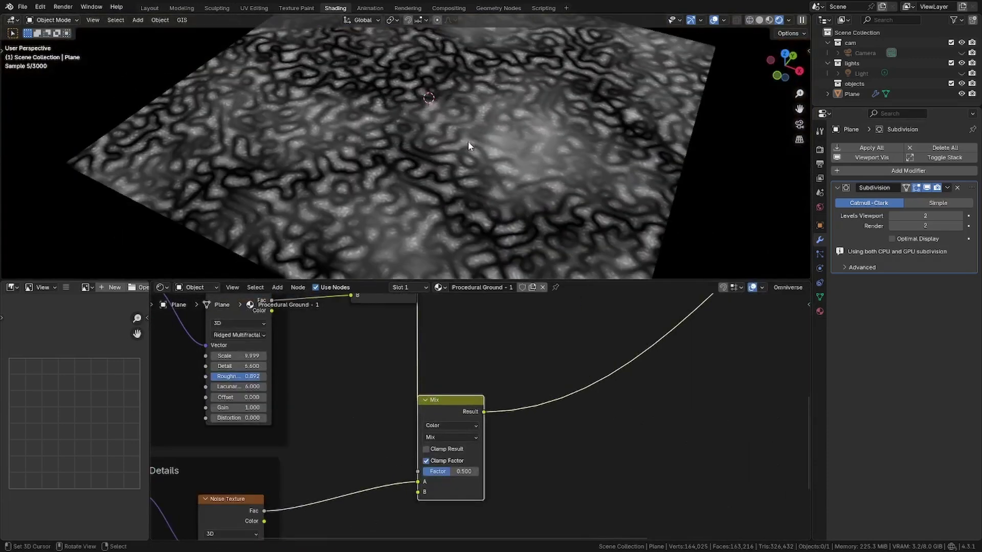
pyautogui.scroll(-3, 467, 141)
pyautogui.moveTo(452, 471); pyautogui.dragTo(490, 471)
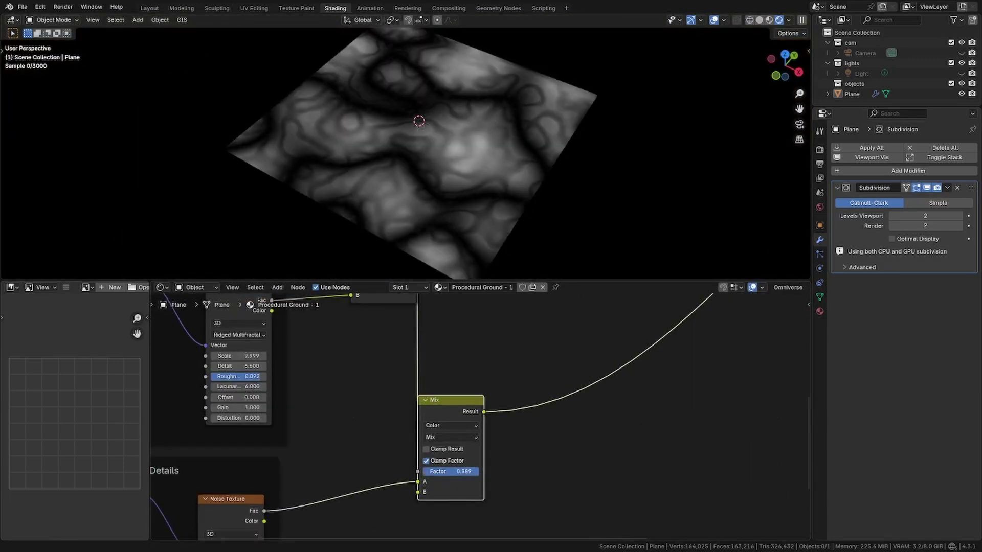
pyautogui.scroll(2, 475, 131)
pyautogui.scroll(2, 475, 130)
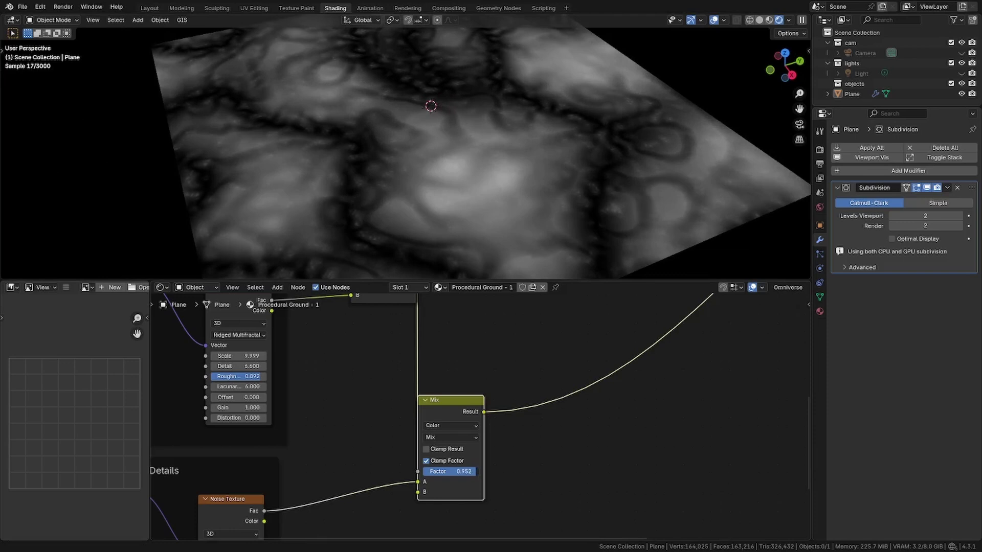
pyautogui.moveTo(461, 153); pyautogui.dragTo(476, 162, button='middle')
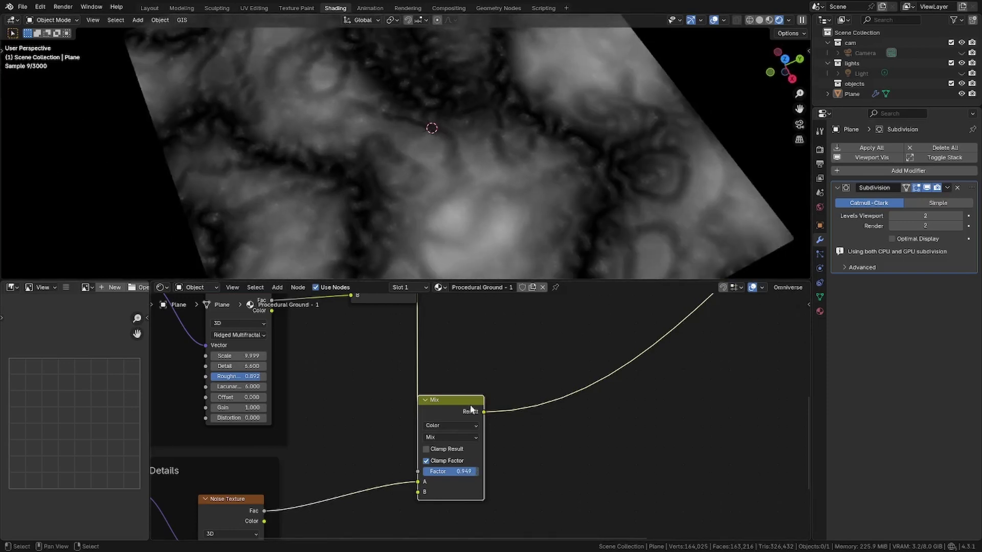
pyautogui.keyDown('ctrl'); pyautogui.scroll(-1, 462, 436); pyautogui.keyUp('ctrl')
pyautogui.keyDown('ctrl'); pyautogui.scroll(-1, 462, 437); pyautogui.keyUp('ctrl')
pyautogui.keyDown('ctrl'); pyautogui.scroll(-1, 461, 436); pyautogui.keyUp('ctrl')
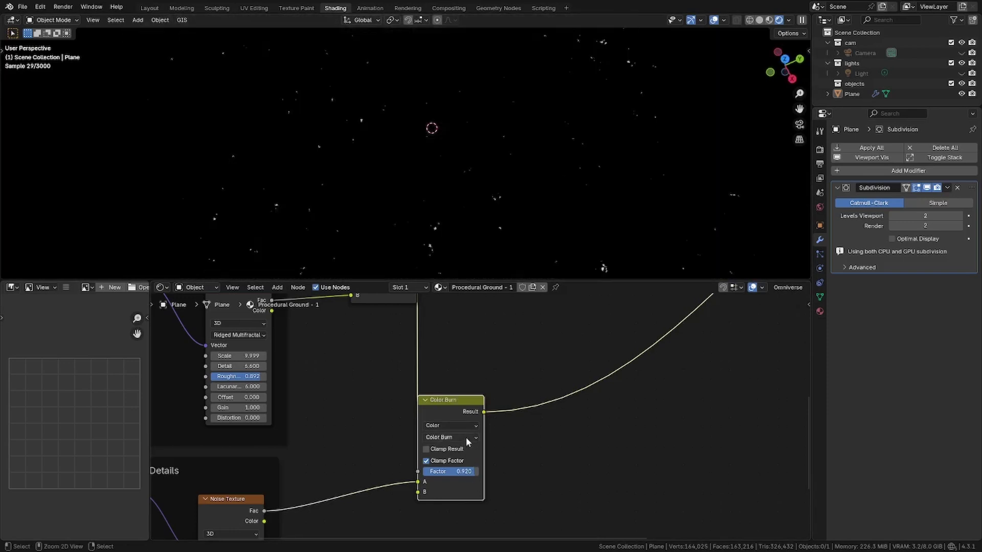
pyautogui.keyDown('ctrl'); pyautogui.scroll(-2, 466, 436); pyautogui.keyUp('ctrl')
pyautogui.keyDown('ctrl'); pyautogui.scroll(-2, 467, 436); pyautogui.keyUp('ctrl')
pyautogui.keyDown('ctrl'); pyautogui.scroll(-2, 466, 436); pyautogui.keyUp('ctrl')
pyautogui.keyDown('ctrl'); pyautogui.scroll(-2, 467, 437); pyautogui.keyUp('ctrl')
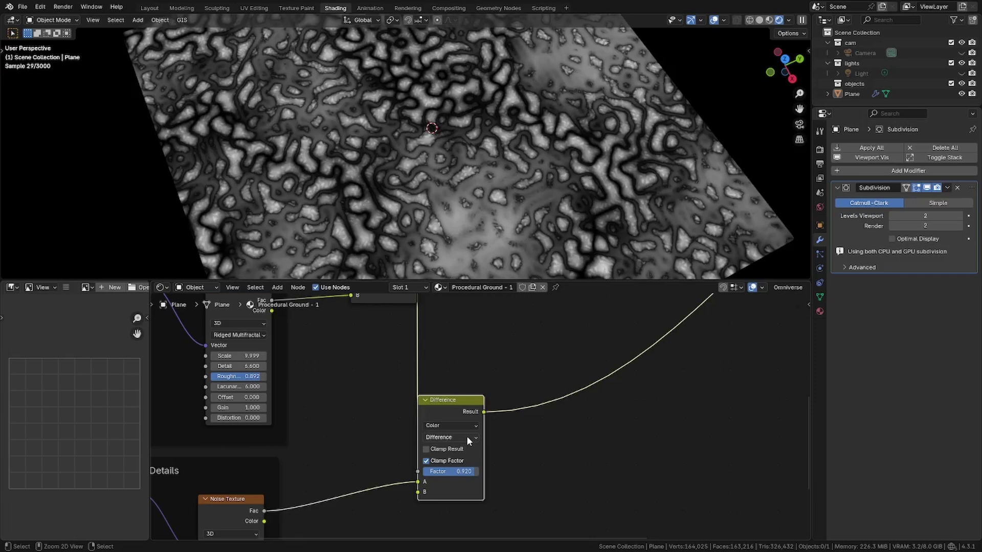
pyautogui.keyDown('ctrl'); pyautogui.scroll(-1, 466, 435); pyautogui.keyUp('ctrl')
pyautogui.keyDown('ctrl'); pyautogui.scroll(-2, 467, 436); pyautogui.keyUp('ctrl')
pyautogui.keyDown('ctrl'); pyautogui.scroll(-1, 467, 436); pyautogui.keyUp('ctrl')
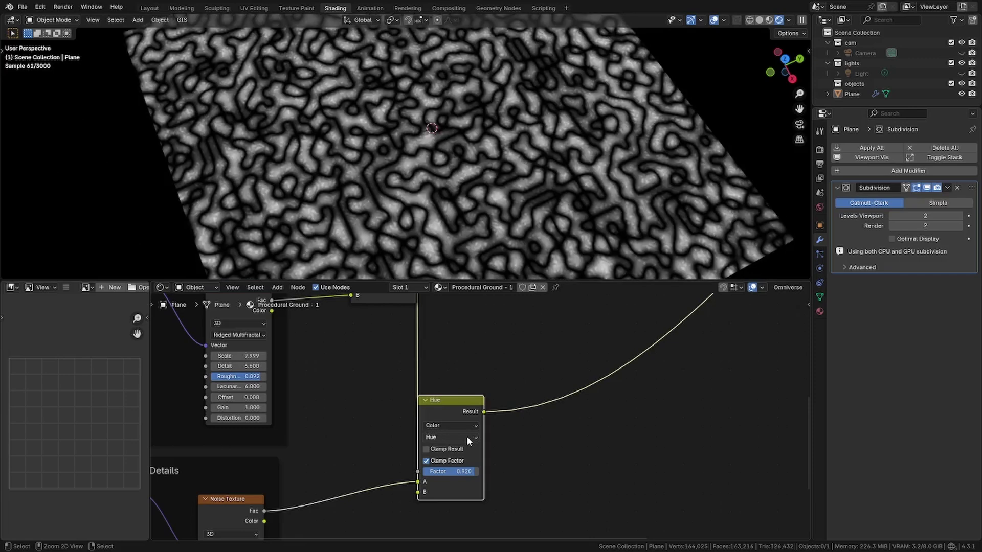
pyautogui.keyDown('ctrl'); pyautogui.scroll(-2, 466, 436); pyautogui.keyUp('ctrl')
pyautogui.keyDown('ctrl'); pyautogui.scroll(-1, 466, 436); pyautogui.keyUp('ctrl')
pyautogui.moveTo(460, 471); pyautogui.dragTo(491, 471)
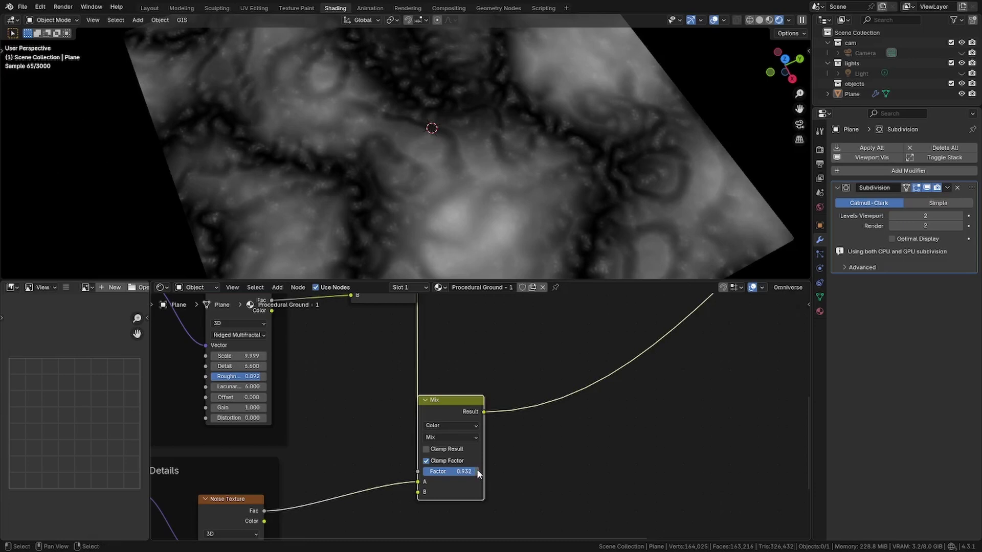
pyautogui.scroll(2, 439, 137)
pyautogui.moveTo(438, 138); pyautogui.dragTo(436, 150, button='middle')
pyautogui.scroll(-1, 483, 388)
pyautogui.moveTo(482, 388); pyautogui.dragTo(383, 481, button='middle')
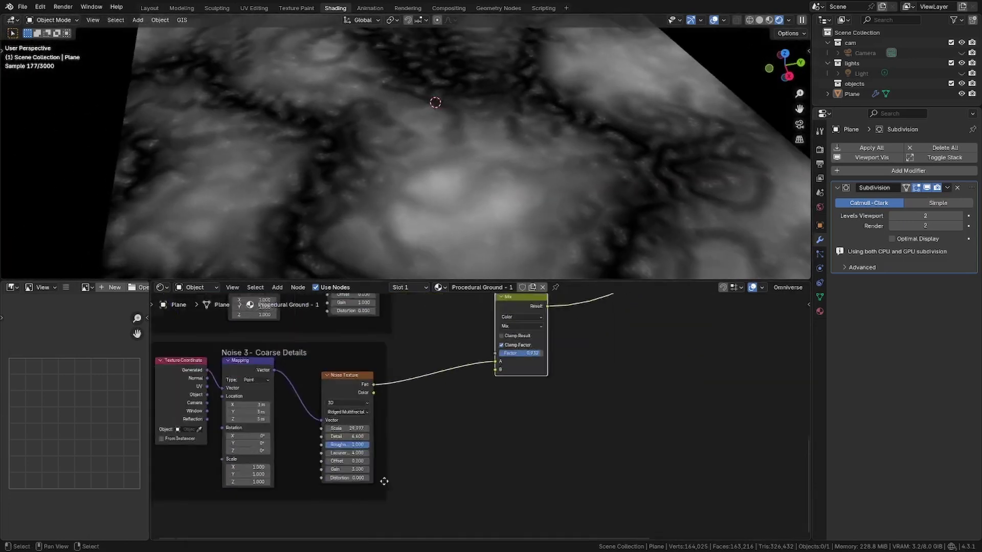
pyautogui.scroll(1, 384, 482)
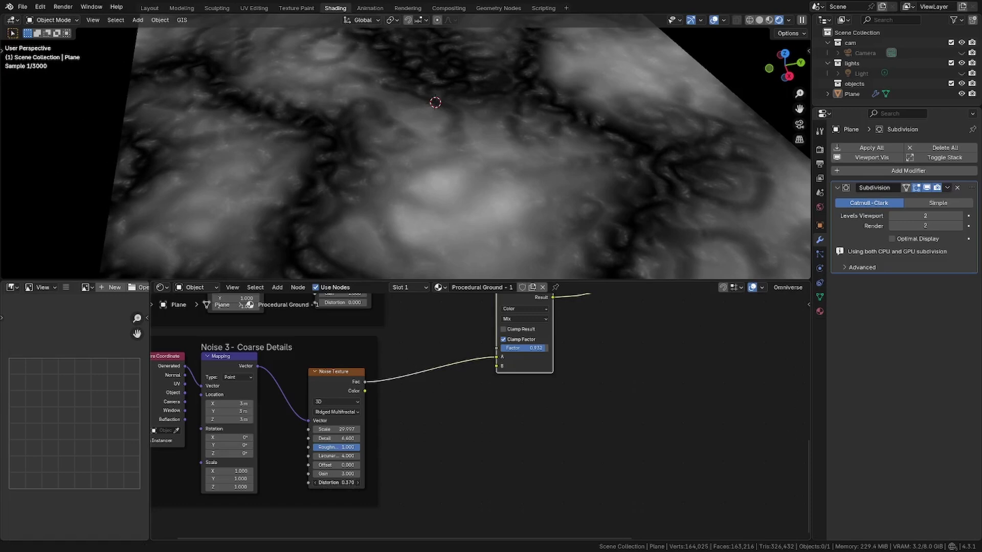
pyautogui.scroll(-2, 335, 482)
# Set the material's displacement method to Displacement and Bump.
pyautogui.moveTo(336, 482); pyautogui.dragTo(436, 387, button='middle')
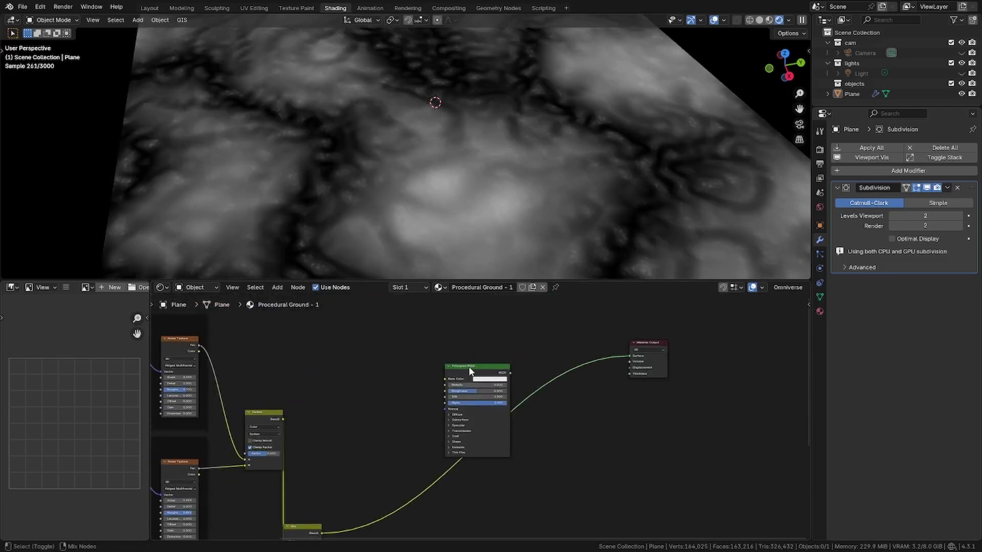
pyautogui.click(819, 311)
pyautogui.click(840, 394)
pyautogui.scroll(-2, 842, 398)
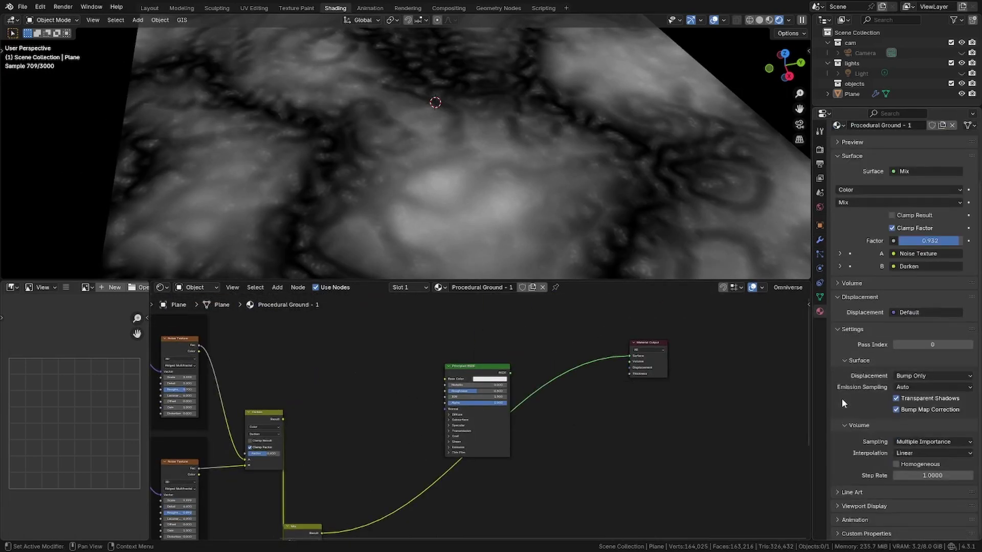
pyautogui.click(915, 376)
pyautogui.click(873, 386)
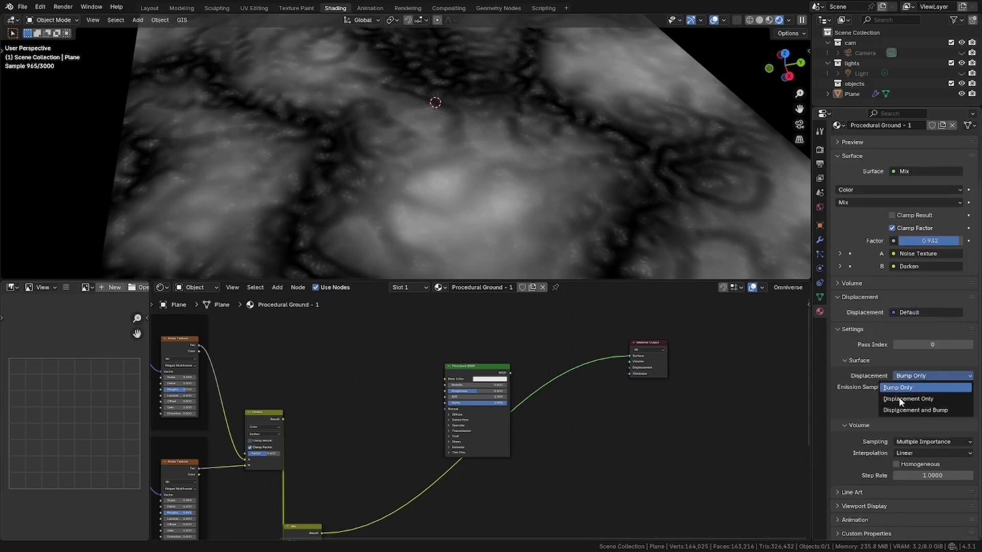
pyautogui.click(912, 412)
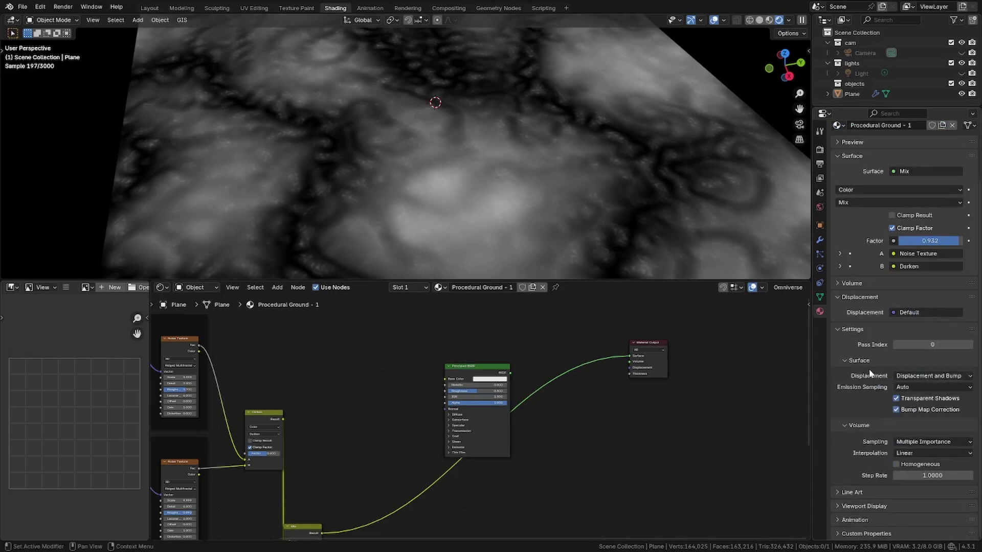
pyautogui.scroll(3, 869, 369)
# Add a Displacement node and link it to the Material Output's Displacement input.
pyautogui.hotkey('shift', 'a')
pyautogui.write('disp')
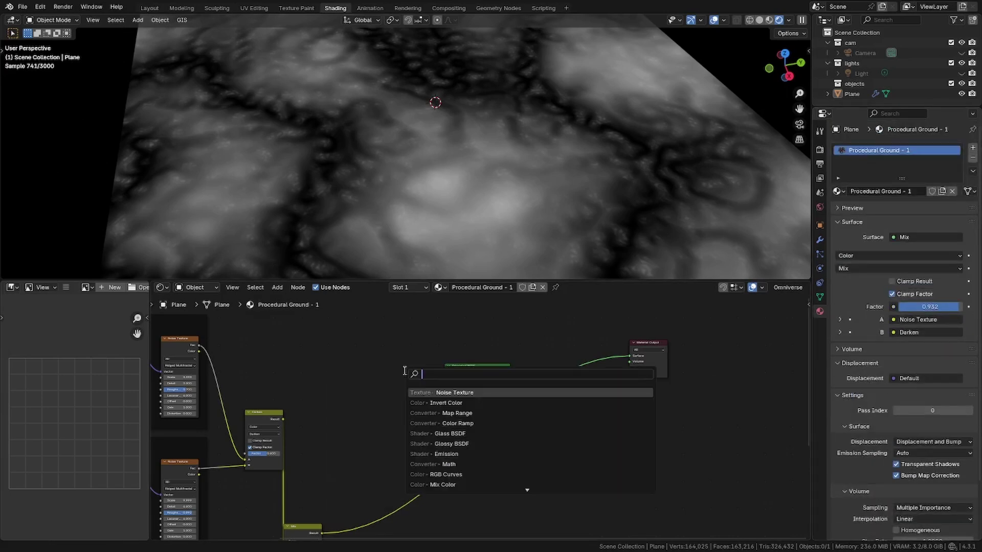
pyautogui.press('Return')
pyautogui.click(479, 494)
pyautogui.moveTo(478, 495); pyautogui.dragTo(485, 443, button='middle')
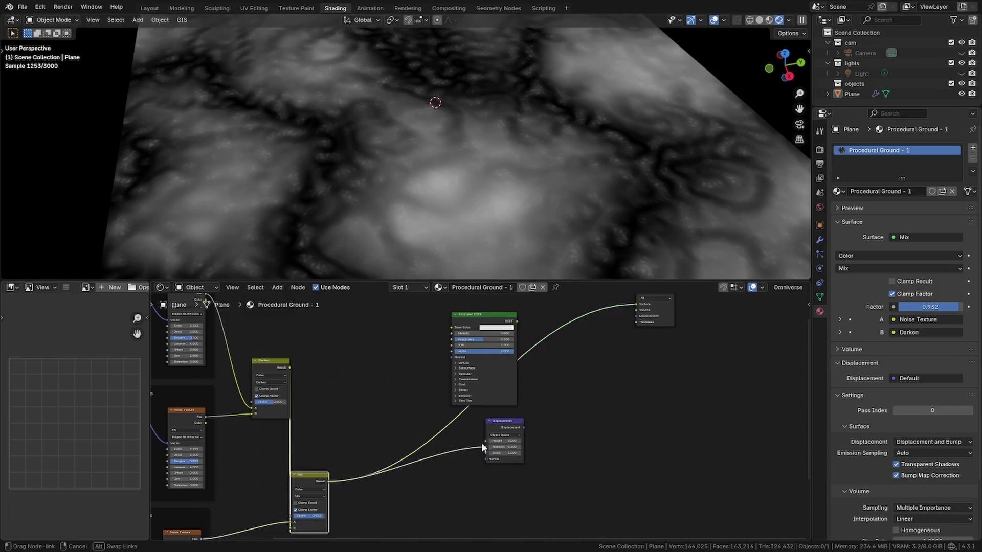
pyautogui.keyDown('ctrl'); pyautogui.keyDown('shift'); pyautogui.click(512, 431); pyautogui.keyUp('shift'); pyautogui.keyUp('ctrl')
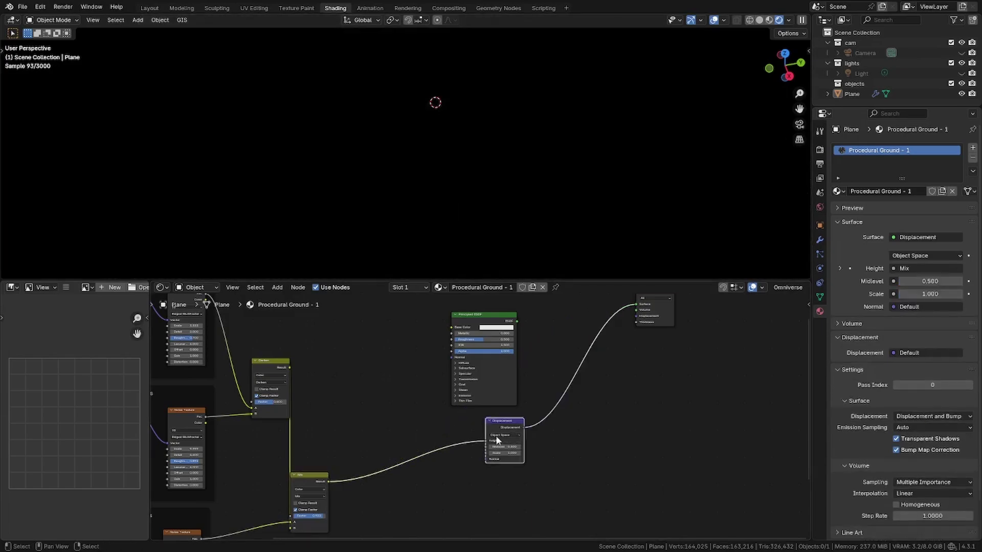
pyautogui.keyDown('ctrl'); pyautogui.keyDown('shift'); pyautogui.click(495, 324); pyautogui.keyUp('shift'); pyautogui.keyUp('ctrl')
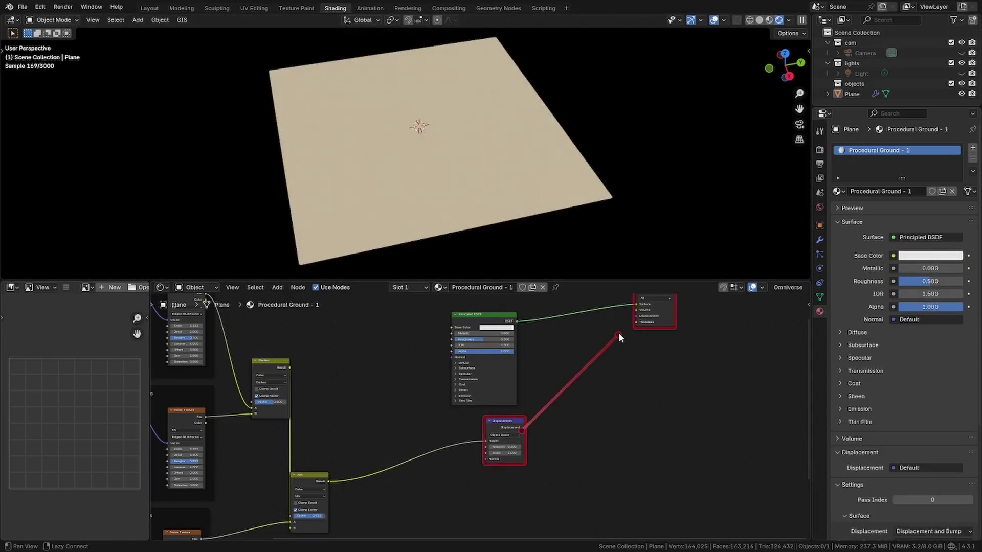
pyautogui.keyDown('alt'); pyautogui.moveTo(620, 338); pyautogui.dragTo(652, 313, button='right'); pyautogui.keyUp('alt')
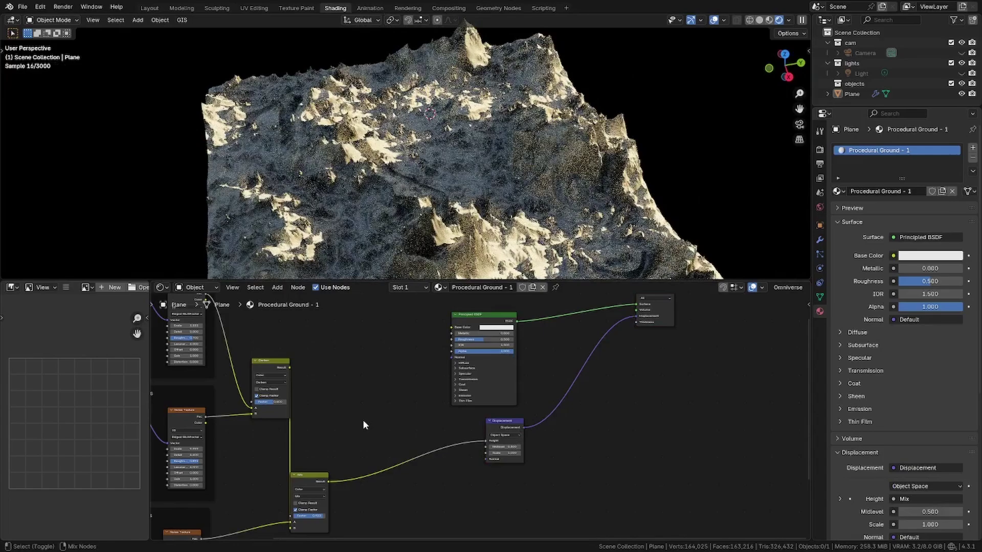
pyautogui.scroll(-3, 421, 195)
# Switch the viewport to shading with world lighting and view the terrain from a low angle.
pyautogui.moveTo(422, 195); pyautogui.dragTo(452, 195, button='middle')
pyautogui.hotkey('ctrl', 'space')
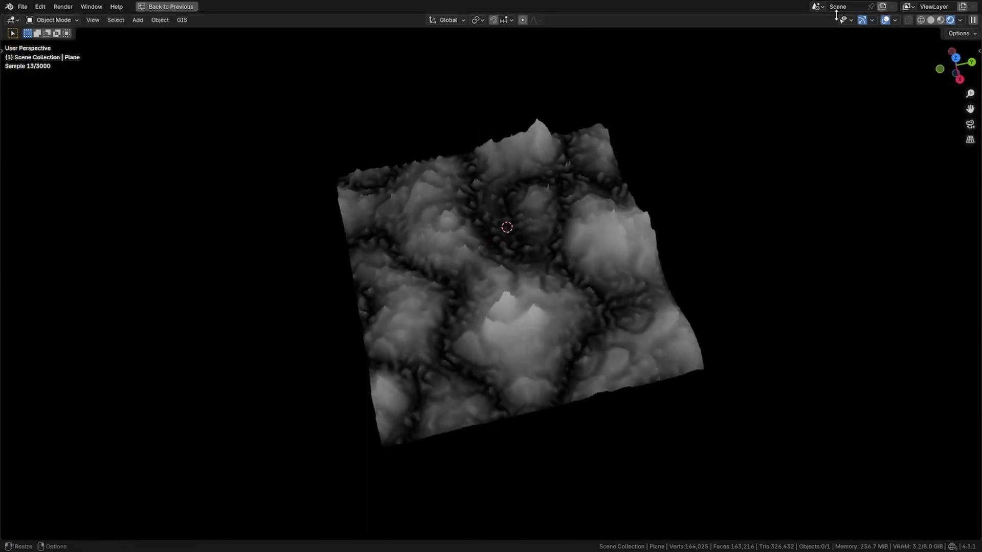
pyautogui.click(960, 21)
pyautogui.click(917, 96)
pyautogui.moveTo(844, 231)
pyautogui.mouseDown(button='middle')
pyautogui.moveTo(742, 300)
pyautogui.moveTo(785, 274)
pyautogui.moveTo(672, 279)
pyautogui.mouseUp(button='middle')
pyautogui.scroll(3, 775, 278)
pyautogui.scroll(5, 775, 278)
pyautogui.scroll(3, 813, 273)
pyautogui.hotkey('ctrl', 'space')
# Set the Subdivision modifier's viewport and render levels to 3.
pyautogui.click(820, 240)
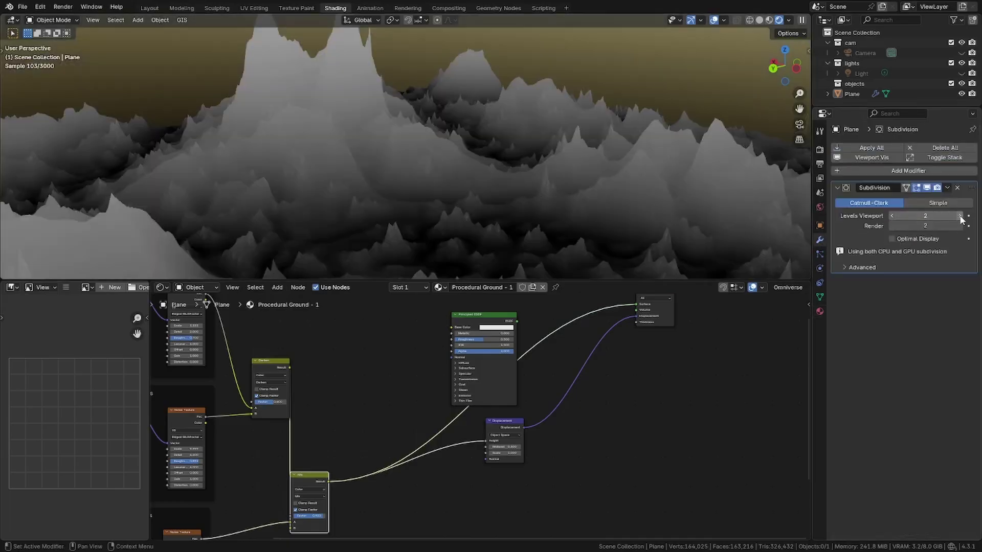
pyautogui.click(960, 217)
pyautogui.click(960, 226)
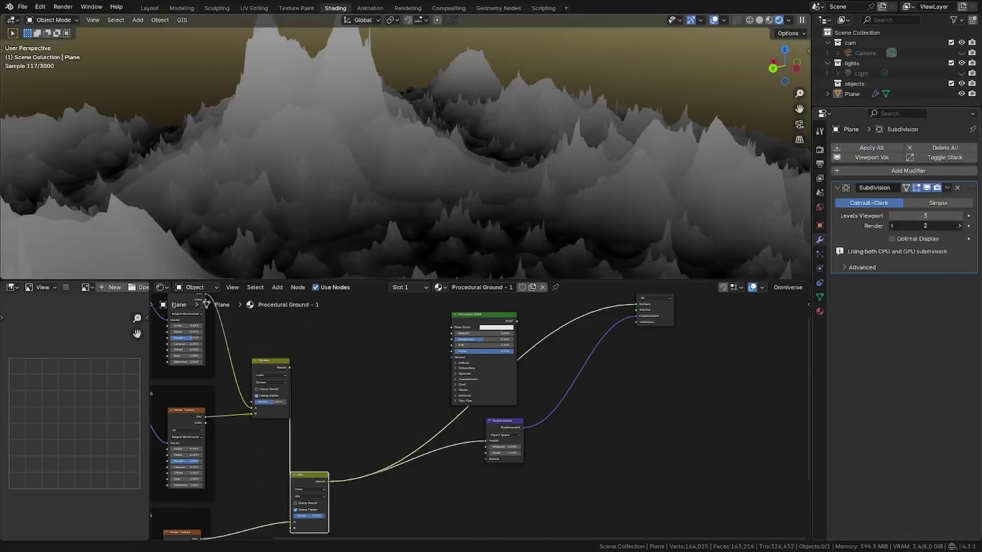
pyautogui.moveTo(487, 320); pyautogui.dragTo(484, 334)
# Set the sky texture's sun intensity to 1.
pyautogui.click(485, 333)
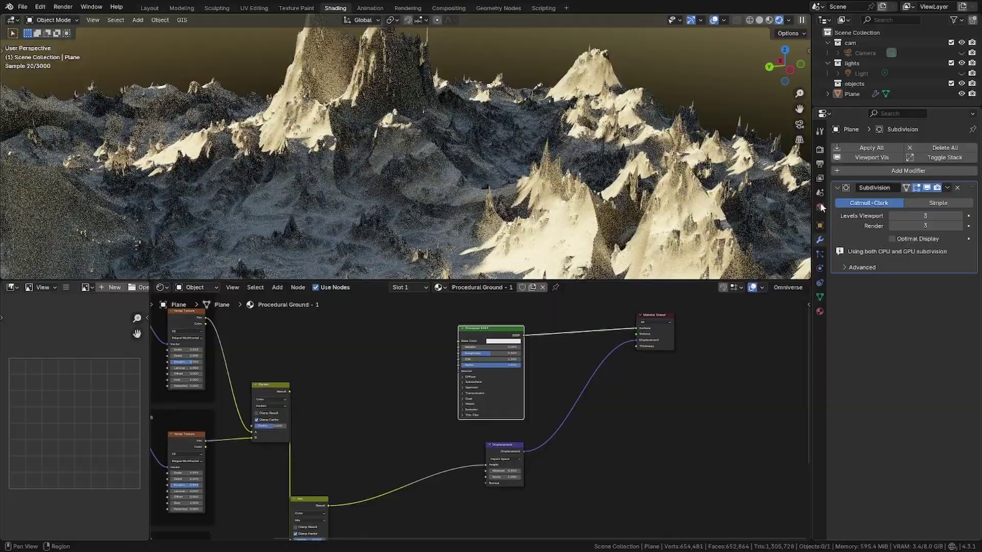
pyautogui.click(821, 207)
pyautogui.moveTo(920, 250); pyautogui.dragTo(890, 253)
pyautogui.doubleClick(893, 260)
pyautogui.write('1')
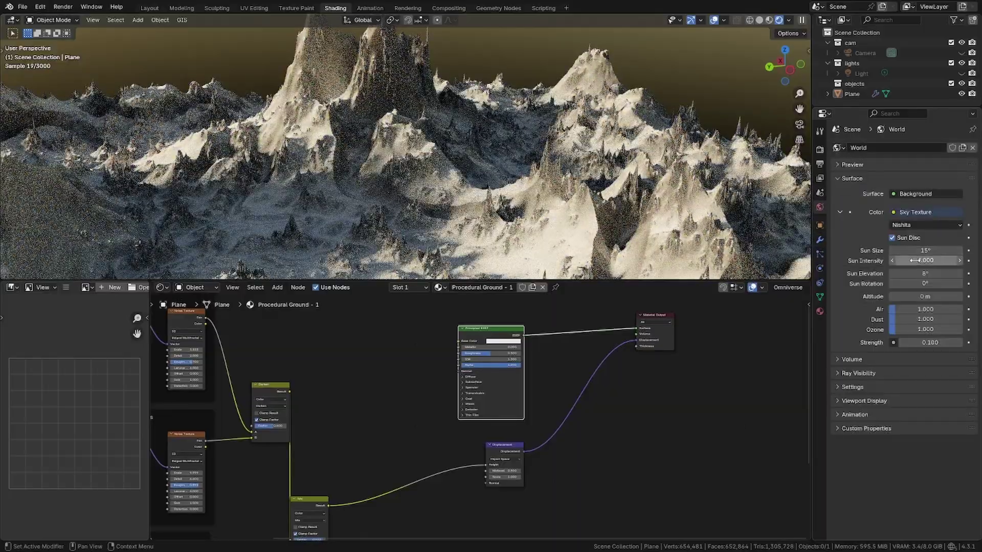
pyautogui.press('Return')
pyautogui.moveTo(460, 192)
pyautogui.mouseDown(button='middle')
pyautogui.moveTo(432, 184)
pyautogui.moveTo(583, 288)
pyautogui.mouseUp(button='middle')
# Raise the Displacement Scale to 0.35 and adjust the noise Mix factor.
pyautogui.moveTo(578, 287); pyautogui.dragTo(575, 332)
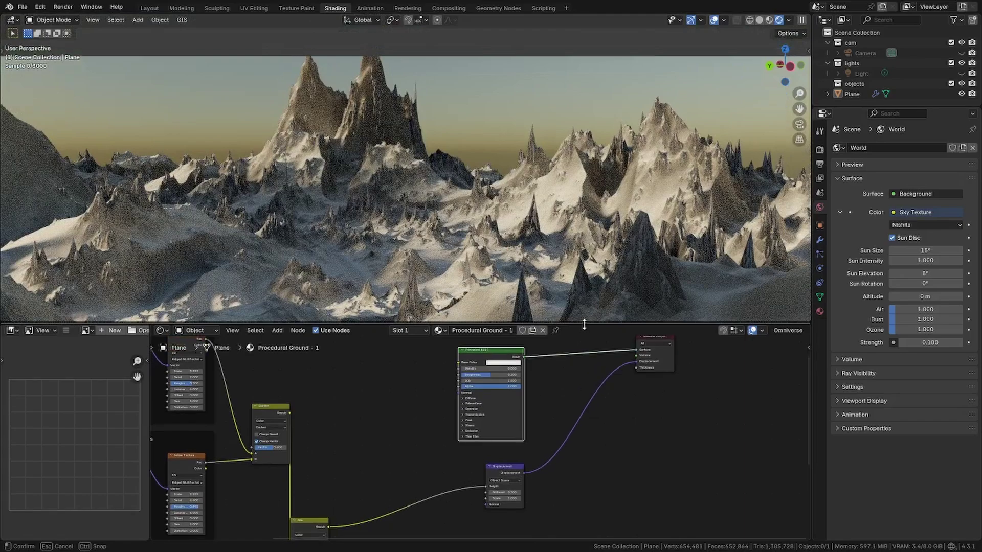
pyautogui.scroll(2, 455, 480)
pyautogui.click(447, 468)
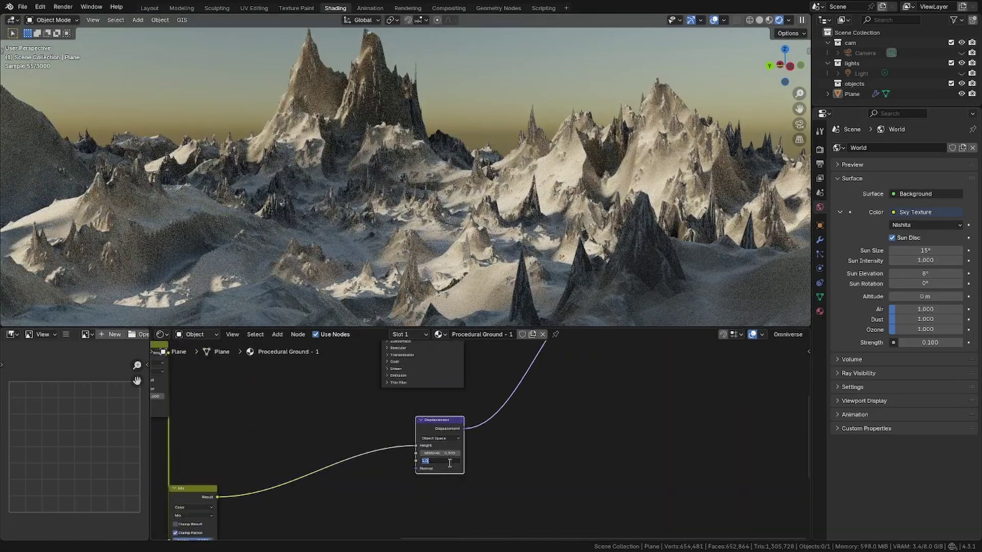
pyautogui.press('Return')
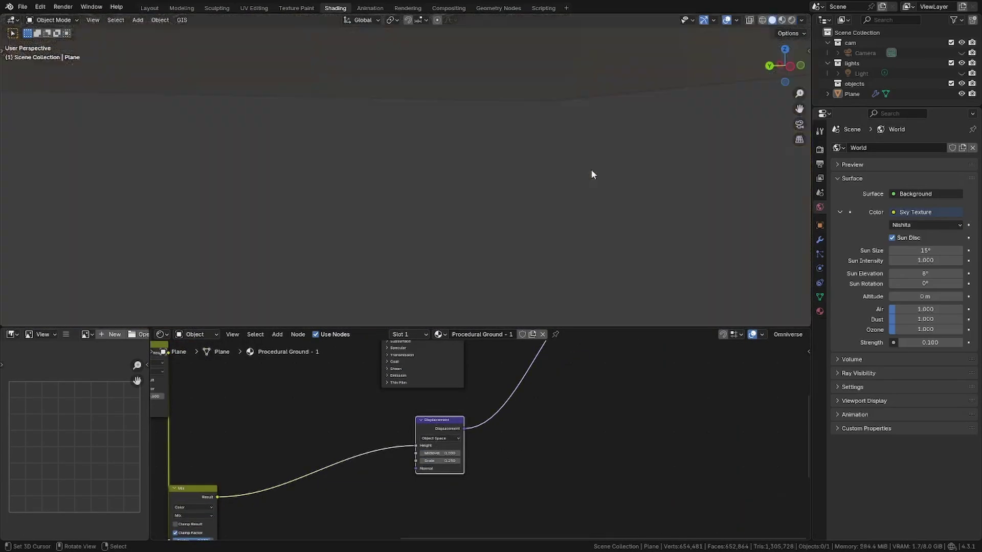
pyautogui.moveTo(590, 169)
pyautogui.mouseDown(button='middle')
pyautogui.moveTo(552, 162)
pyautogui.moveTo(428, 197)
pyautogui.mouseUp(button='middle')
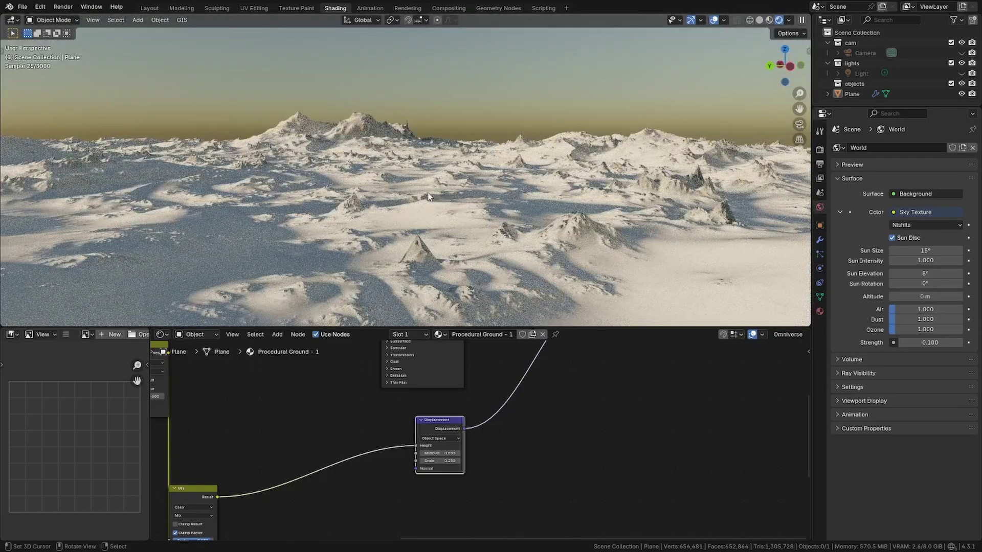
pyautogui.moveTo(177, 522); pyautogui.dragTo(465, 484, button='middle')
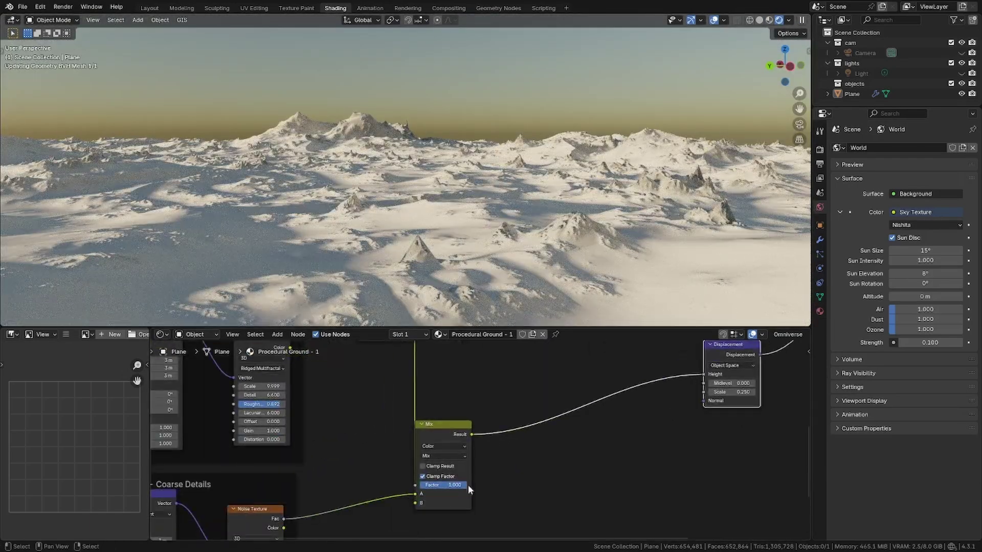
pyautogui.moveTo(466, 484); pyautogui.dragTo(461, 488)
pyautogui.moveTo(439, 145)
pyautogui.mouseDown(button='middle')
pyautogui.moveTo(454, 221)
pyautogui.moveTo(433, 177)
pyautogui.mouseUp(button='middle')
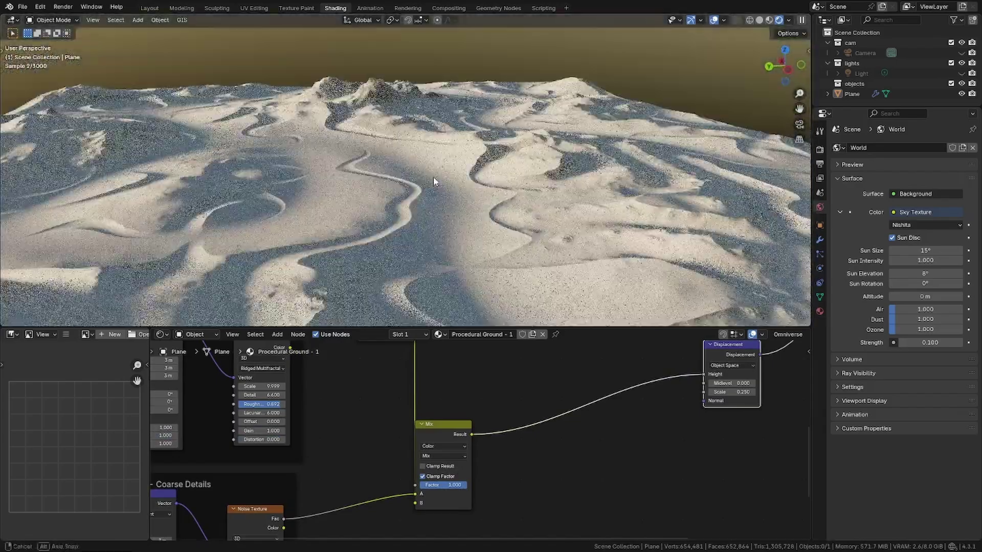
pyautogui.moveTo(610, 347); pyautogui.dragTo(413, 389, button='middle')
pyautogui.scroll(2, 461, 383)
pyautogui.keyDown('ctrl'); pyautogui.scroll(1, 546, 424); pyautogui.keyUp('ctrl')
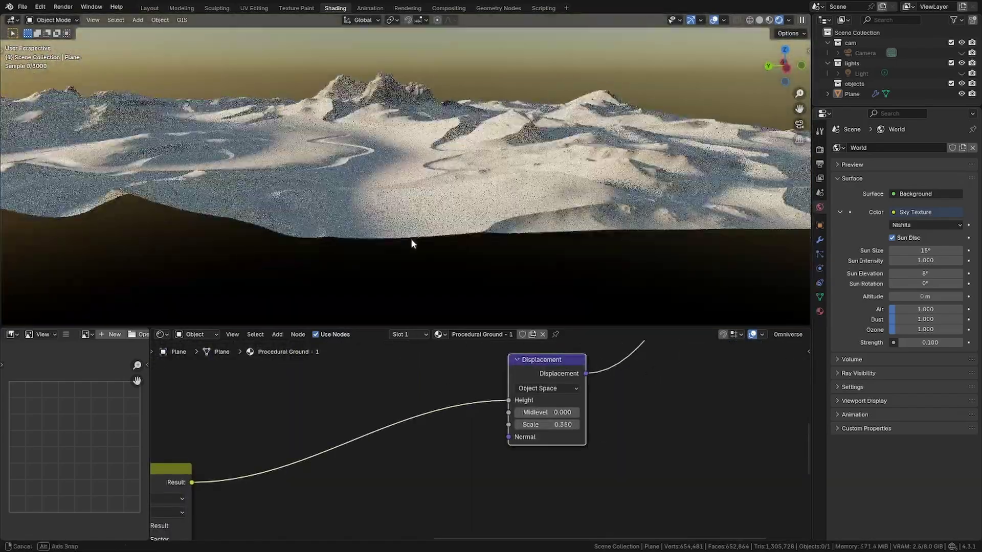
pyautogui.scroll(1, 430, 492)
# Set the Mix factor near 0.993 and keep the coarse noise mapping X scale at 1.
pyautogui.moveTo(184, 537); pyautogui.dragTo(430, 491, button='middle')
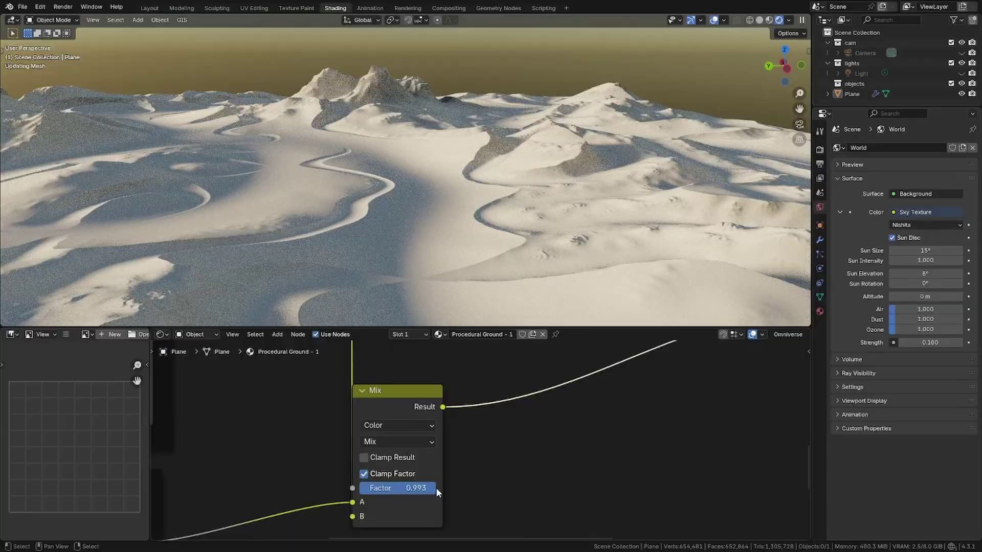
pyautogui.moveTo(473, 467); pyautogui.dragTo(517, 447, button='middle')
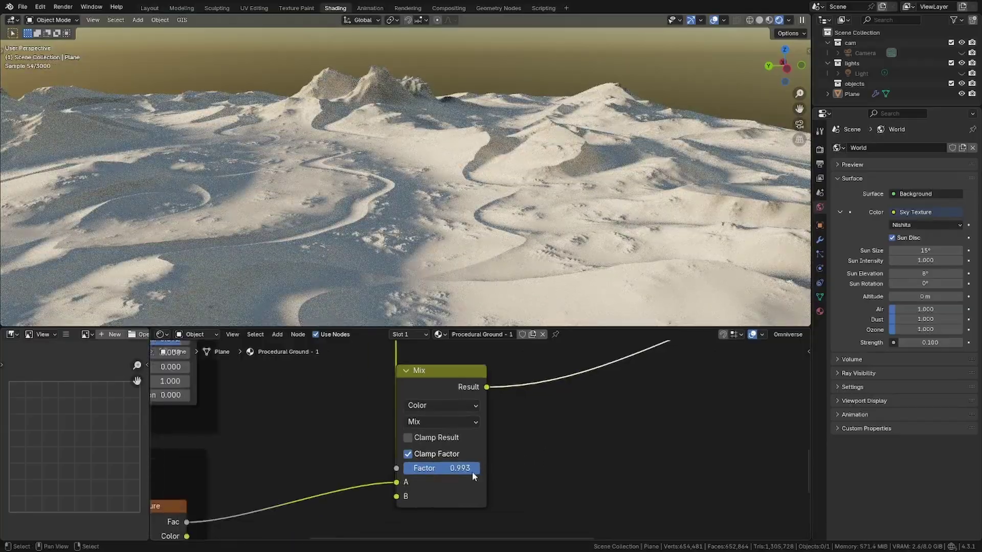
pyautogui.moveTo(505, 255)
pyautogui.mouseDown(button='middle')
pyautogui.moveTo(432, 233)
pyautogui.moveTo(449, 213)
pyautogui.moveTo(422, 253)
pyautogui.mouseUp(button='middle')
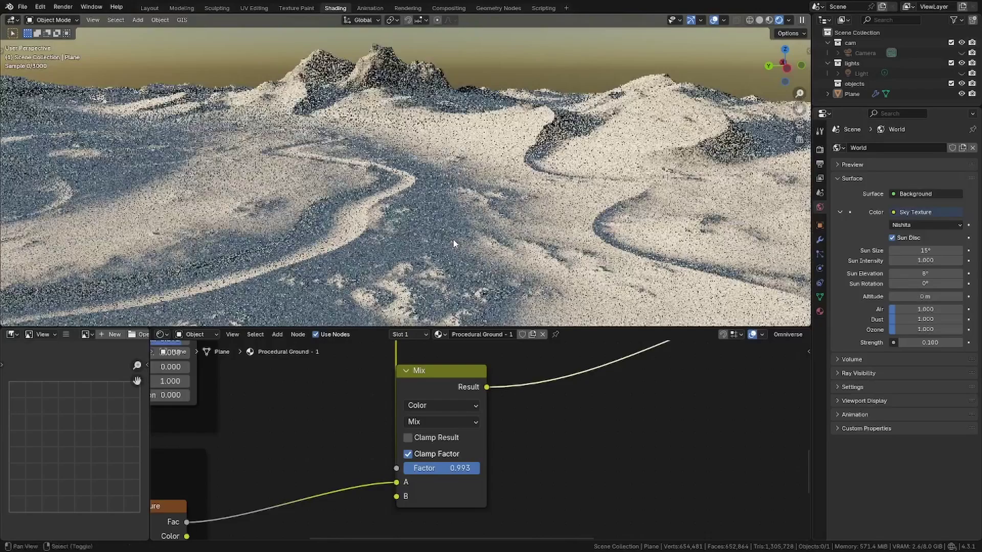
pyautogui.scroll(-2, 410, 435)
pyautogui.moveTo(410, 435); pyautogui.dragTo(454, 454, button='middle')
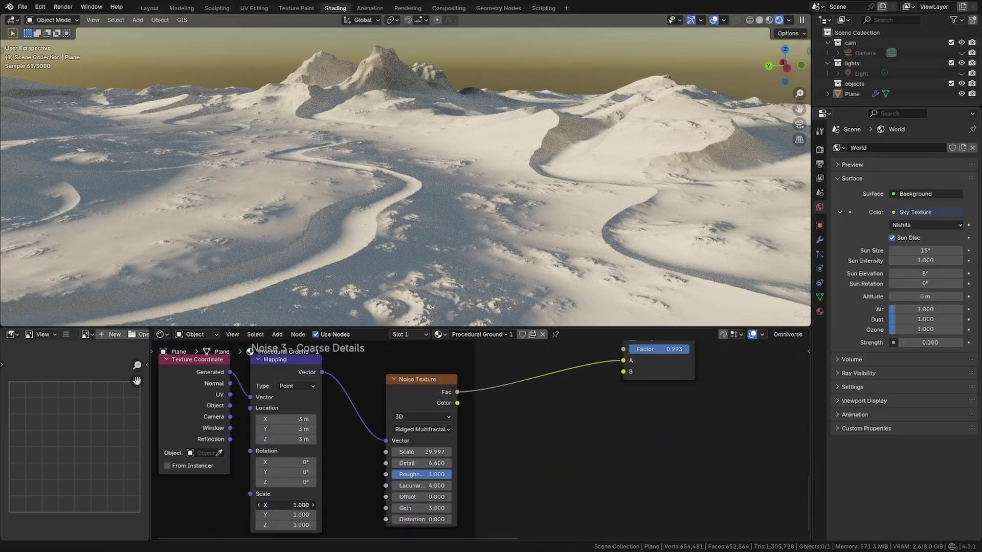
pyautogui.press('Return')
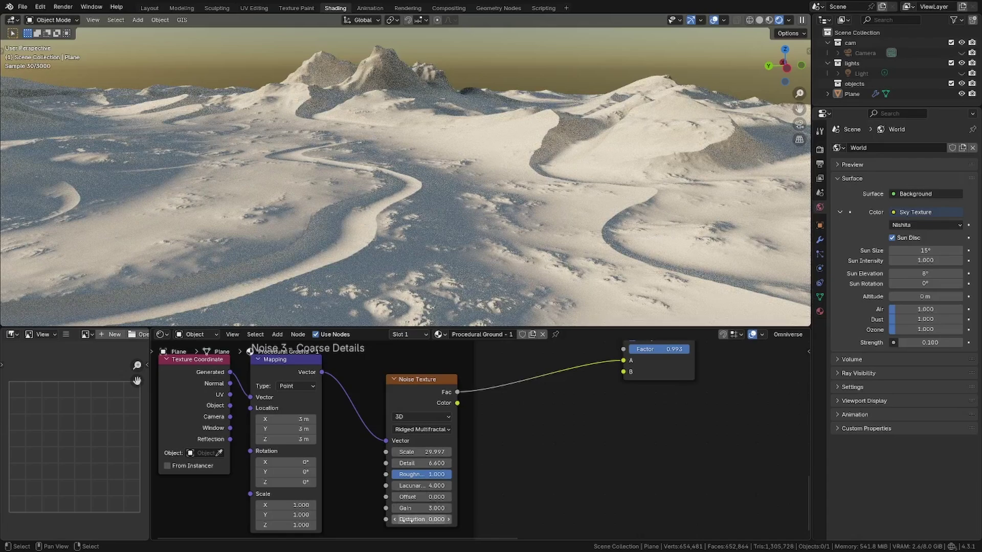
# Set coarse noise Distortion to 0, double its Scale, and use Lacunarity 4.8 and Gain 4.
pyautogui.moveTo(415, 520); pyautogui.dragTo(415, 520)
pyautogui.write('0')
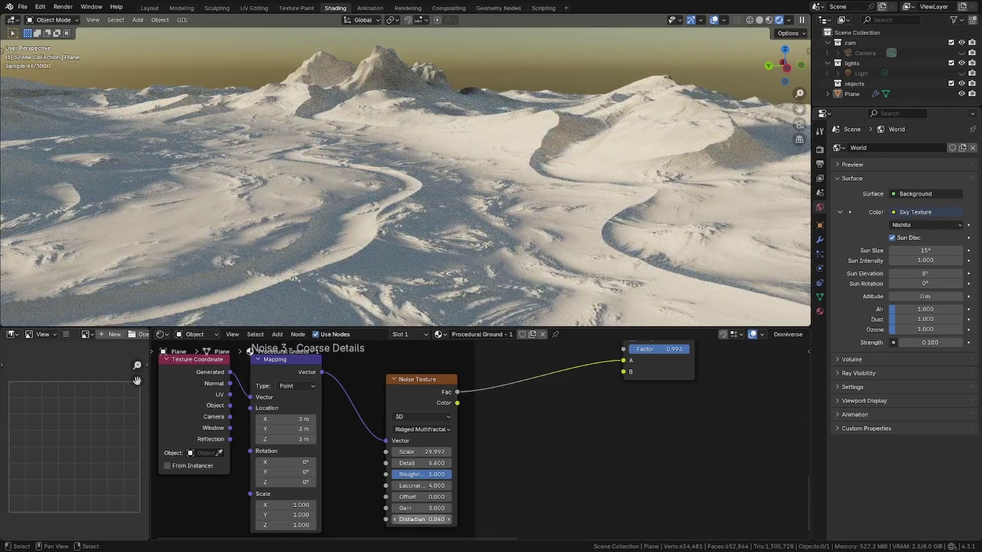
pyautogui.press('Return')
pyautogui.click(427, 453)
pyautogui.write('*2')
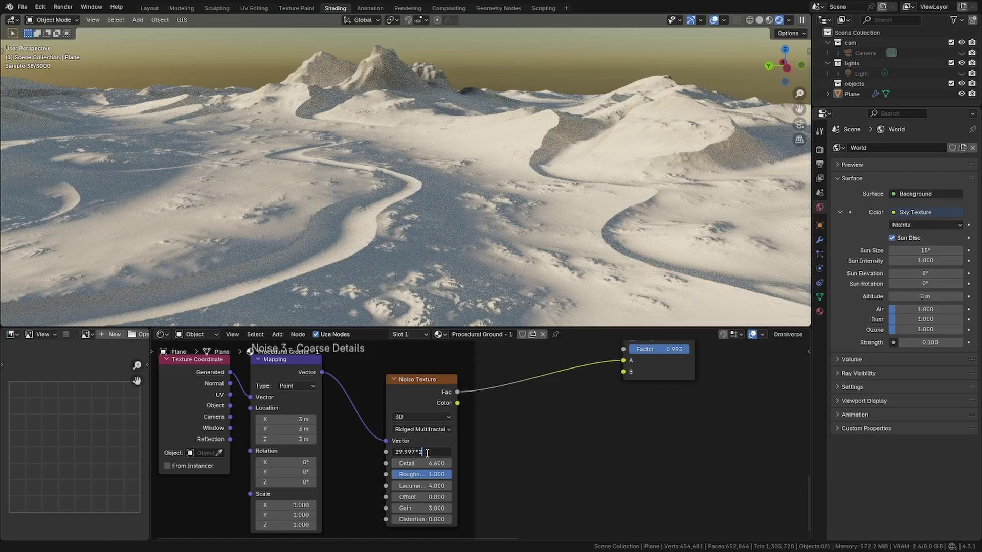
pyautogui.press('Return')
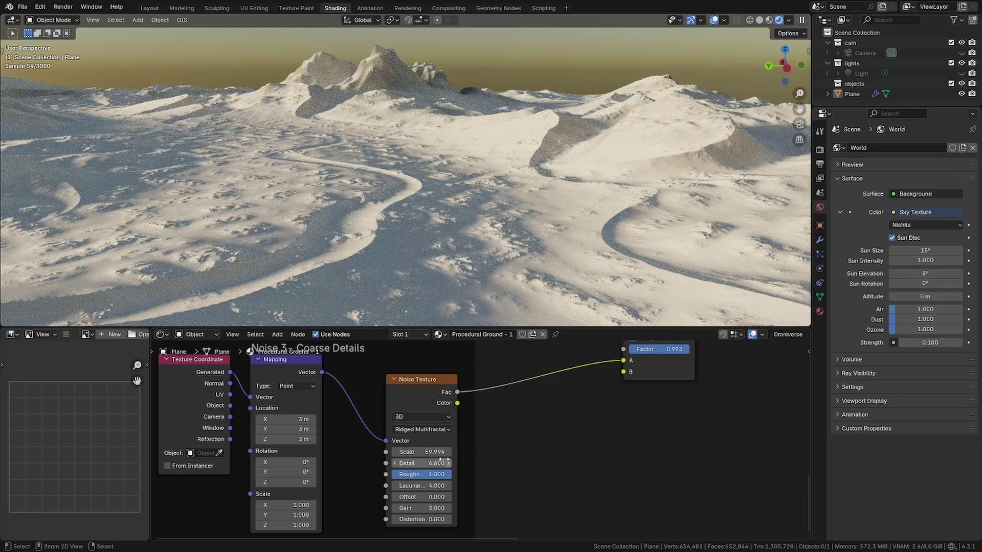
pyautogui.click(435, 485)
pyautogui.click(434, 486)
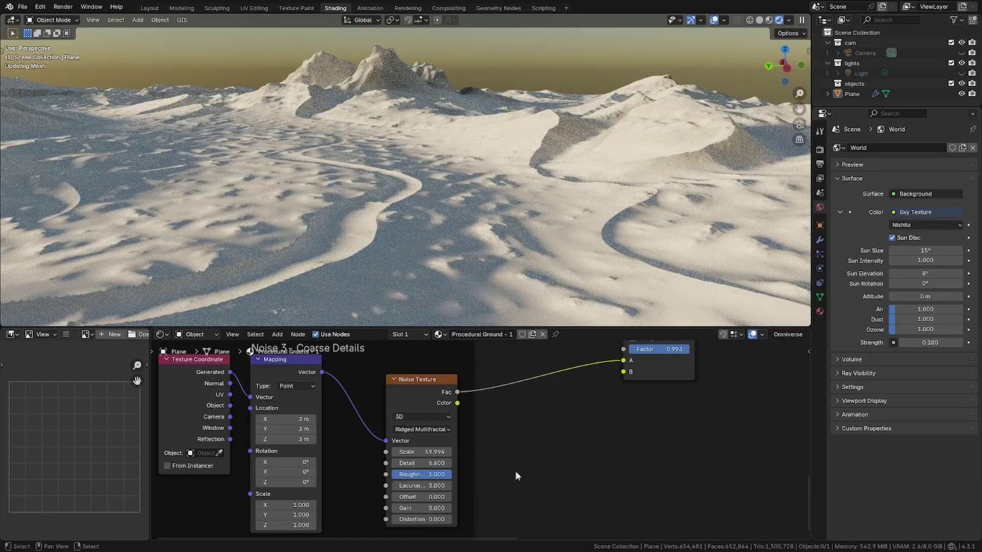
pyautogui.write('4')
pyautogui.press('Tab')
pyautogui.press('Tab')
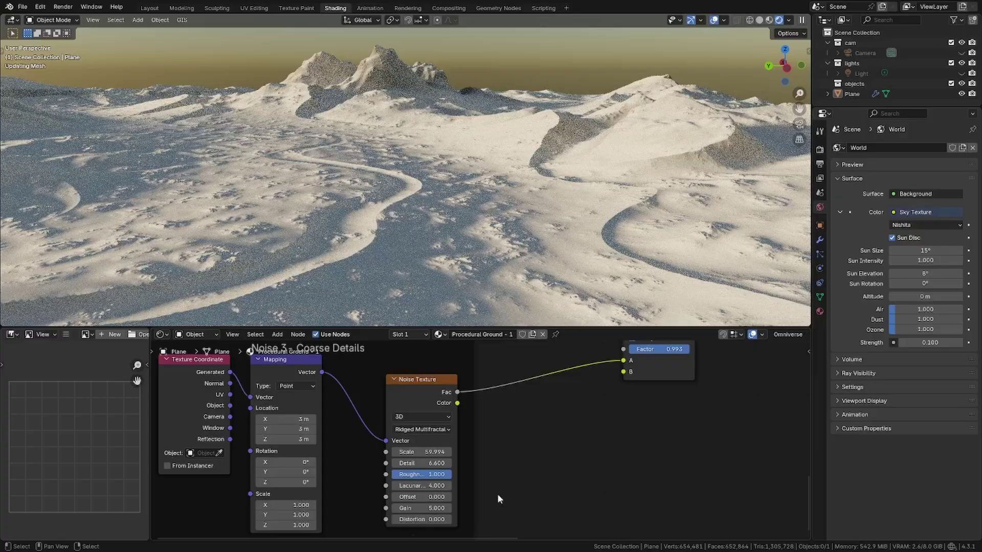
pyautogui.write('2')
pyautogui.press('Return')
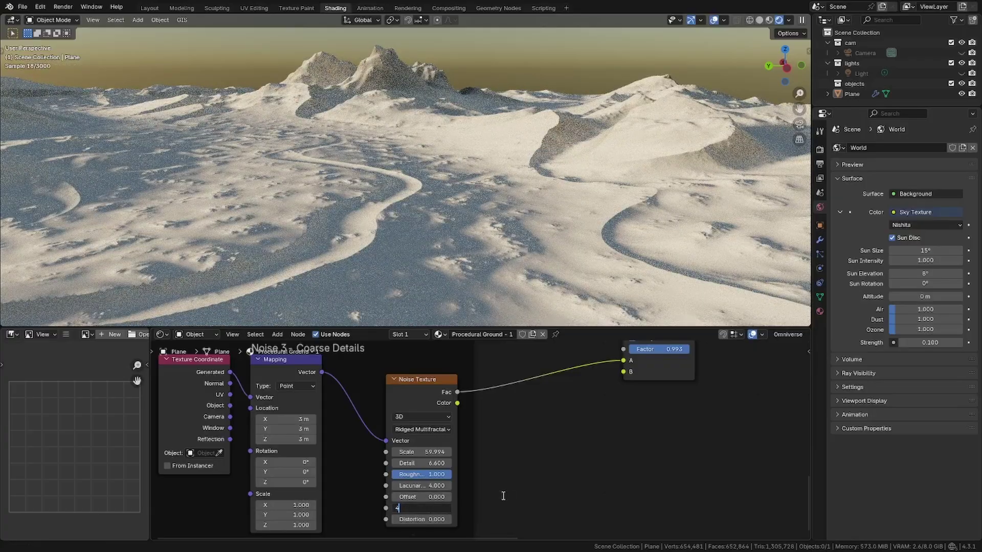
pyautogui.click(427, 451)
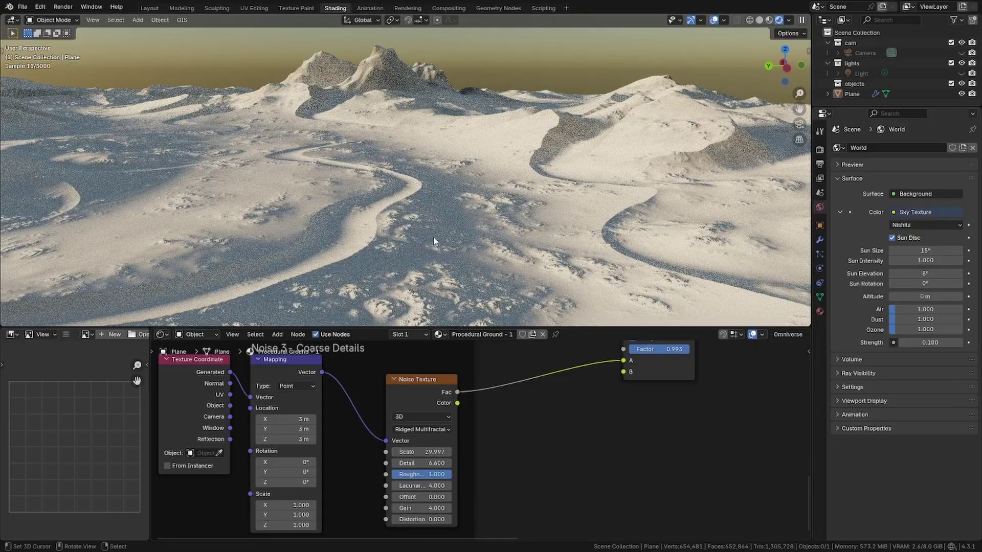
pyautogui.moveTo(434, 237); pyautogui.dragTo(416, 222, button='middle')
# Lower the sun toward the horizon and adjust the sky's atmosphere amounts.
pyautogui.press('KP_Decimal')
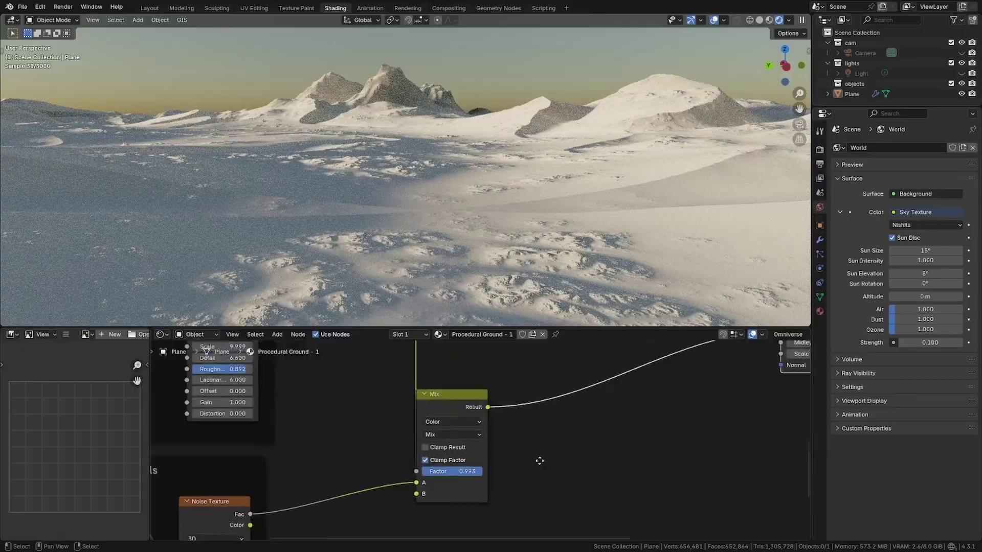
pyautogui.moveTo(926, 274); pyautogui.dragTo(882, 273)
pyautogui.moveTo(925, 309)
pyautogui.mouseDown()
pyautogui.moveTo(882, 309)
pyautogui.moveTo(959, 319)
pyautogui.mouseUp()
pyautogui.moveTo(925, 329); pyautogui.dragTo(951, 329)
# Expand the render Viewport Denoise options and briefly preview the Mix node output.
pyautogui.click(820, 149)
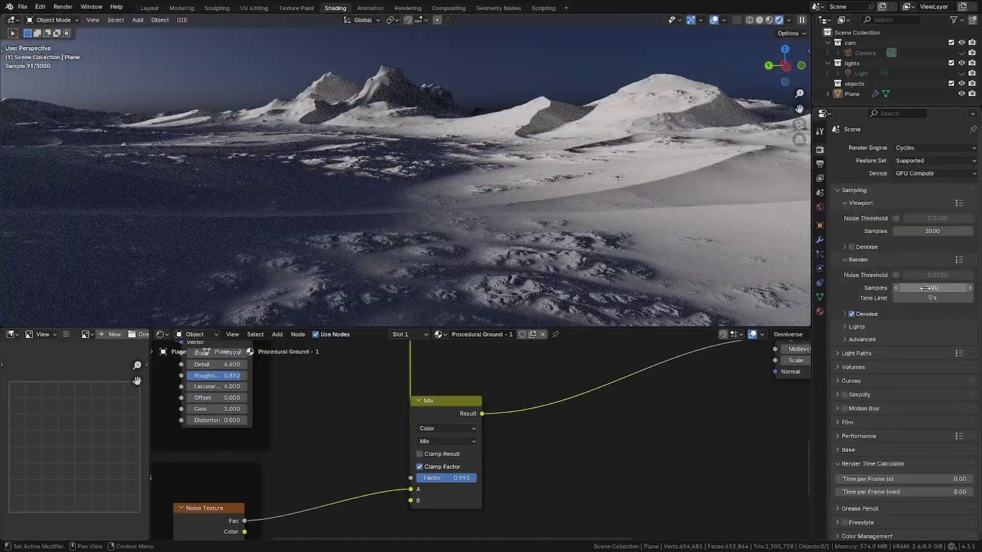
pyautogui.click(847, 247)
pyautogui.scroll(-5, 458, 361)
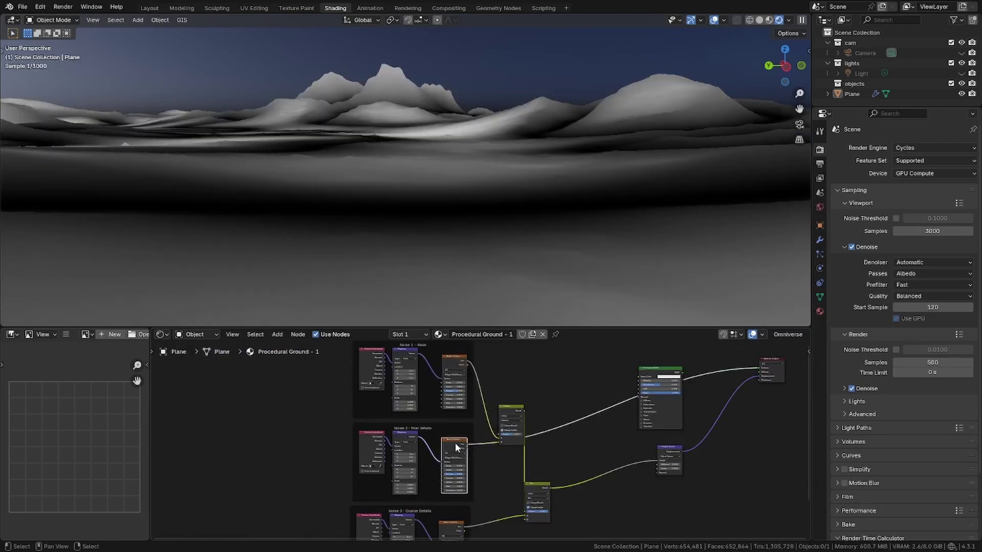
pyautogui.scroll(-3, 455, 443)
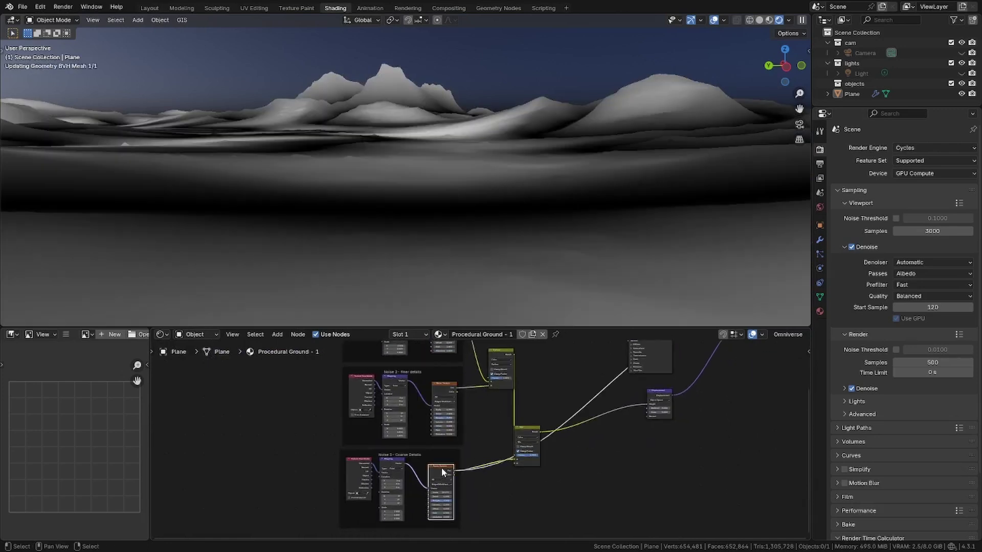
pyautogui.moveTo(539, 433); pyautogui.dragTo(629, 370)
pyautogui.moveTo(578, 398); pyautogui.dragTo(466, 465, button='middle')
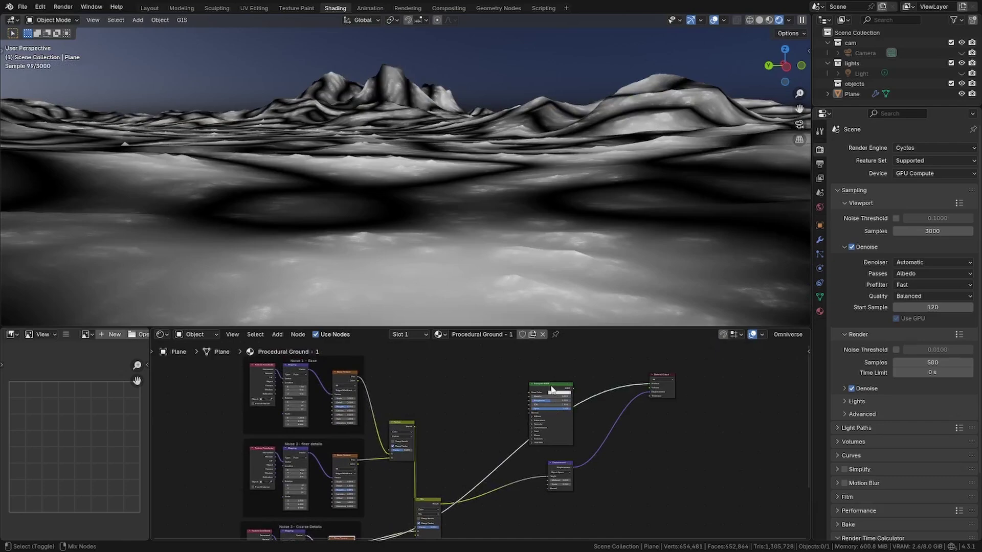
pyautogui.scroll(2, 415, 460)
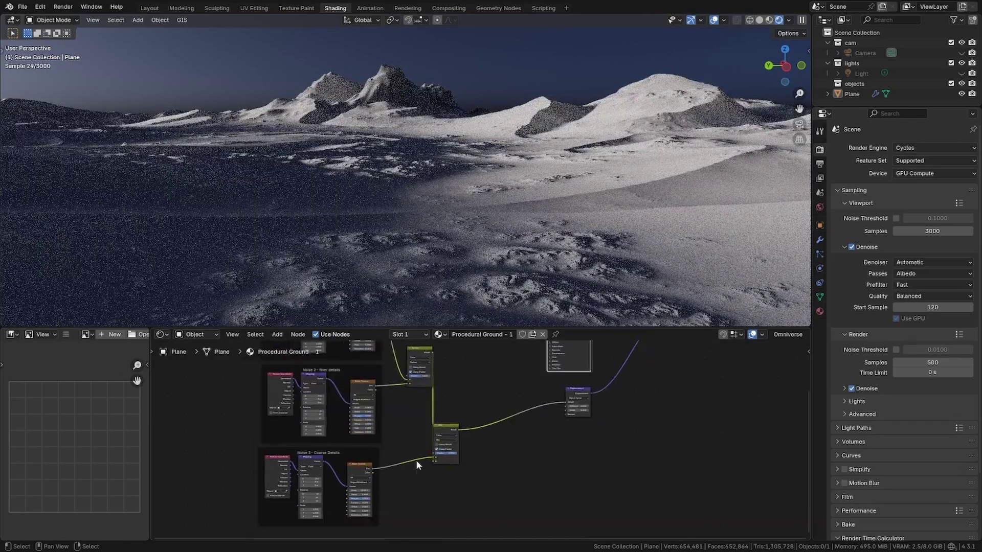
pyautogui.scroll(2, 431, 418)
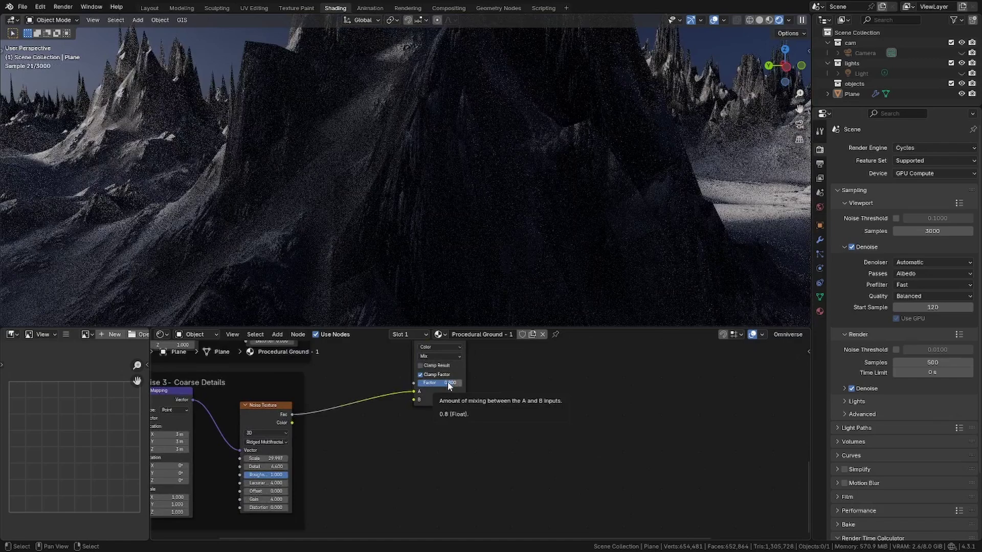
# Insert a Color Ramp on the coarse noise-to-mix link and retint its stops in grey.
pyautogui.hotkey('shift', 'a')
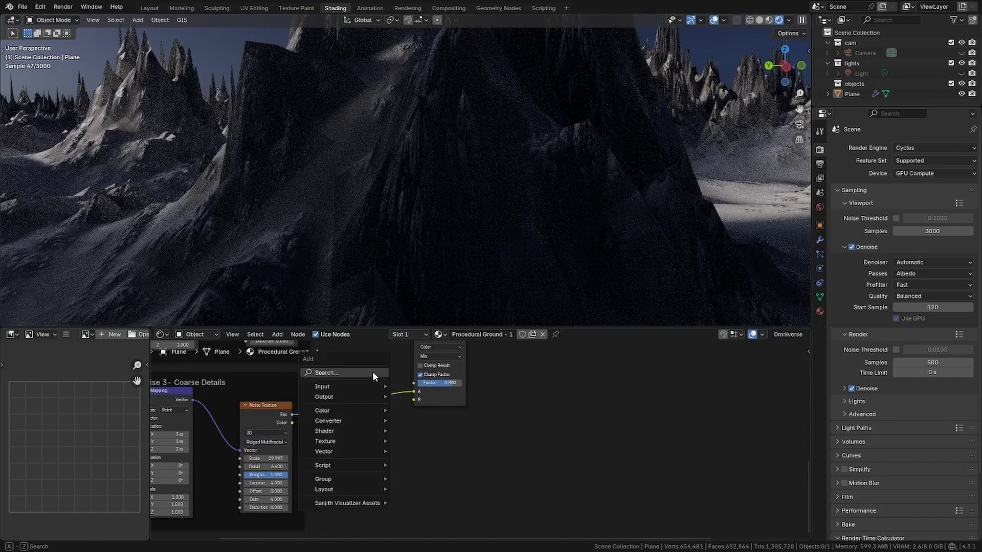
pyautogui.click(407, 405)
pyautogui.click(375, 424)
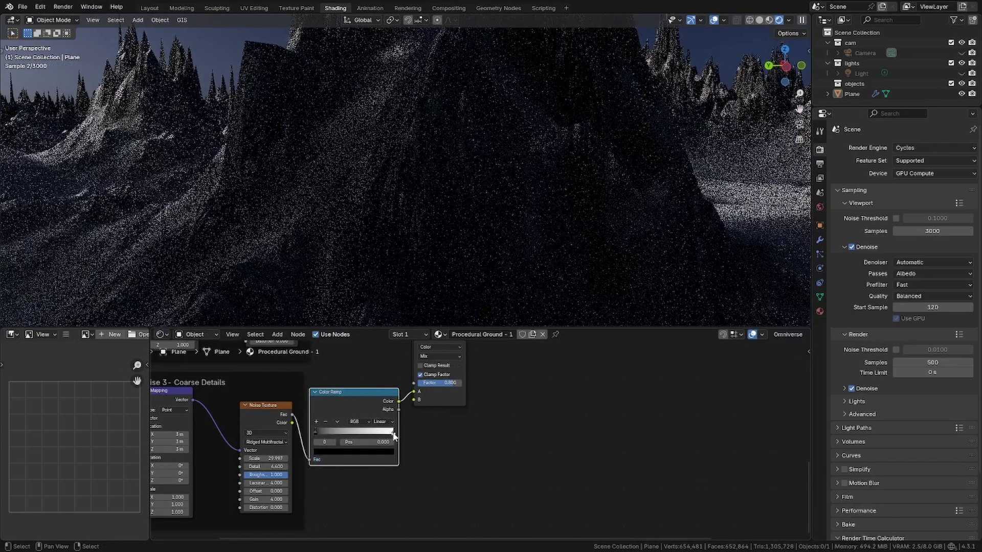
pyautogui.click(353, 451)
pyautogui.click(381, 371)
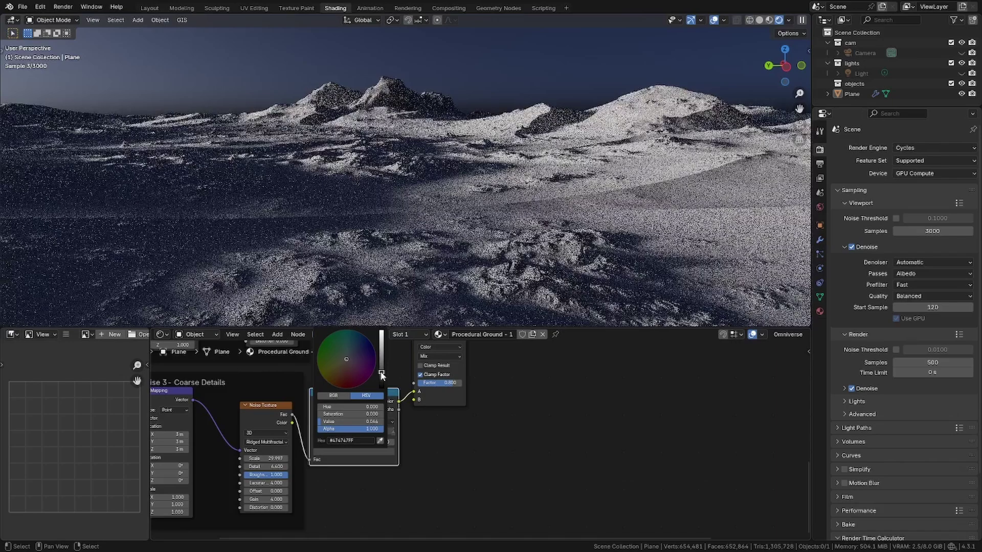
pyautogui.moveTo(381, 374)
pyautogui.mouseDown()
pyautogui.moveTo(382, 362)
pyautogui.moveTo(383, 379)
pyautogui.mouseUp()
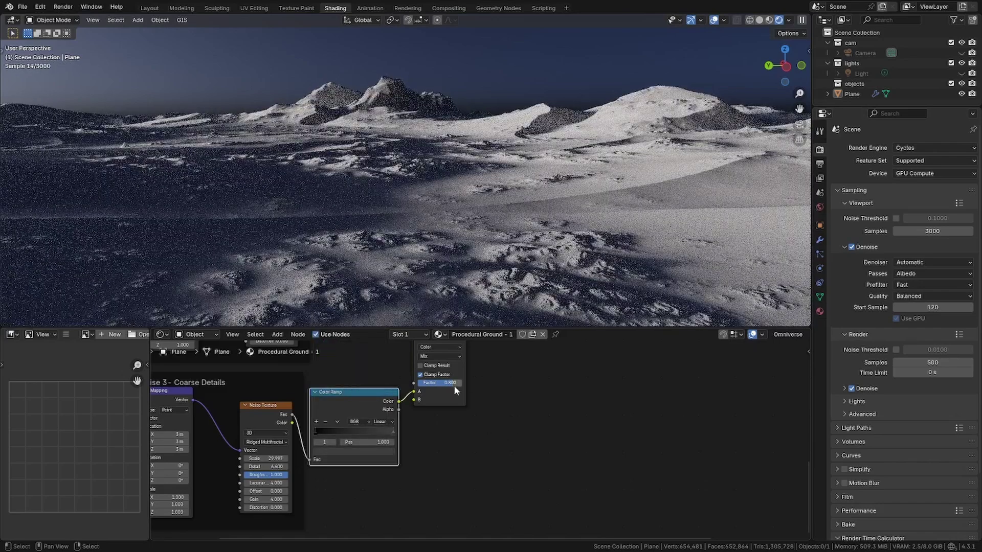
pyautogui.click(384, 451)
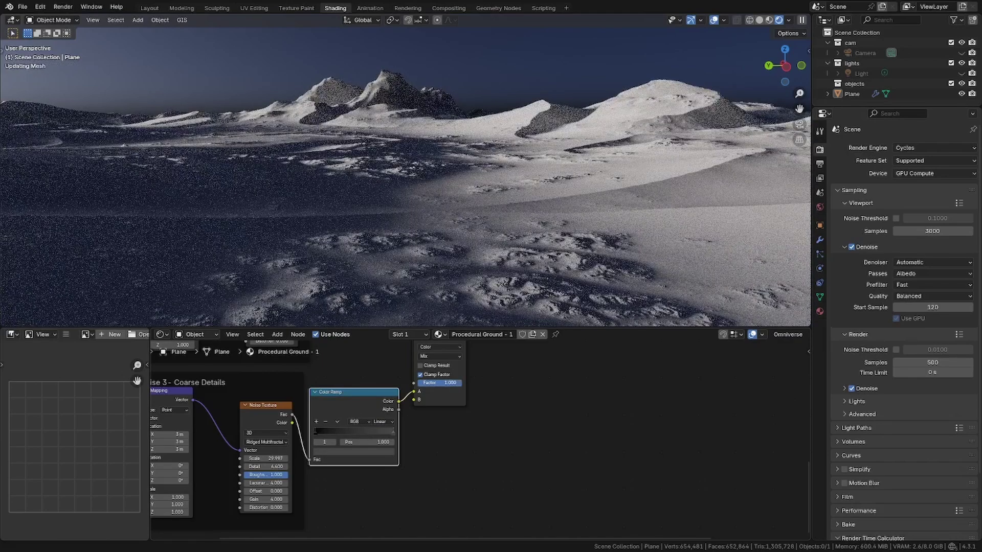
pyautogui.scroll(-2, 447, 433)
pyautogui.moveTo(485, 402); pyautogui.dragTo(464, 447, button='middle')
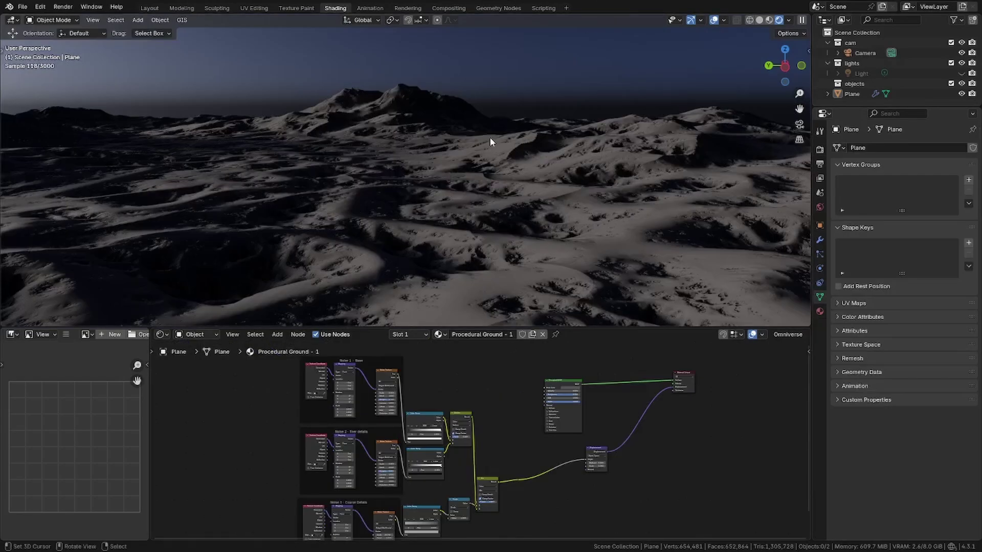
# Orbit to a high view, show the render settings, and switch the viewport to Solid shading.
pyautogui.moveTo(490, 137)
pyautogui.mouseDown(button='middle')
pyautogui.moveTo(459, 235)
pyautogui.moveTo(468, 279)
pyautogui.moveTo(499, 272)
pyautogui.moveTo(433, 250)
pyautogui.moveTo(438, 276)
pyautogui.moveTo(454, 226)
pyautogui.moveTo(290, 205)
pyautogui.moveTo(554, 212)
pyautogui.moveTo(566, 224)
pyautogui.moveTo(683, 212)
pyautogui.moveTo(708, 442)
pyautogui.mouseUp(button='middle')
pyautogui.scroll(-2, 445, 423)
pyautogui.scroll(2, 708, 442)
pyautogui.click(819, 178)
pyautogui.click(819, 149)
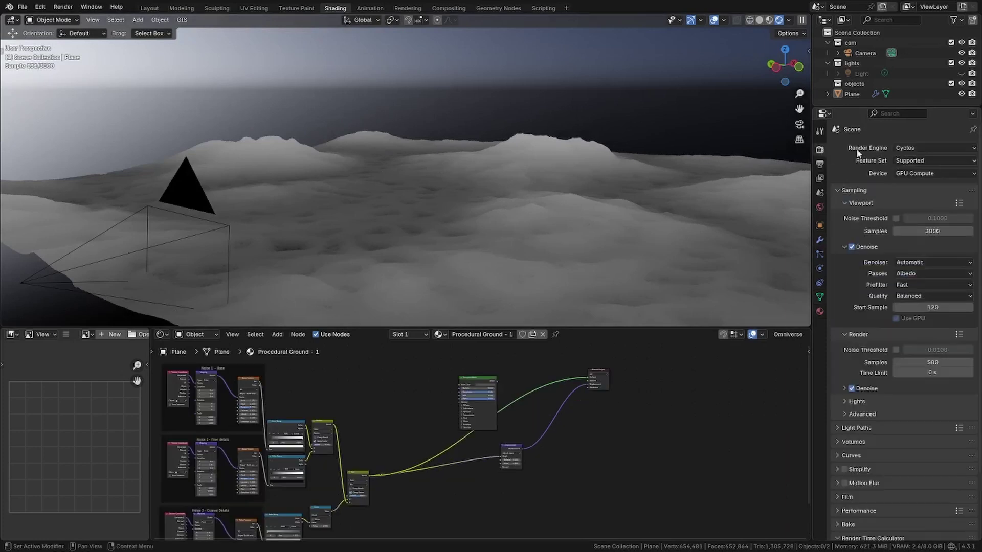
pyautogui.press('z')
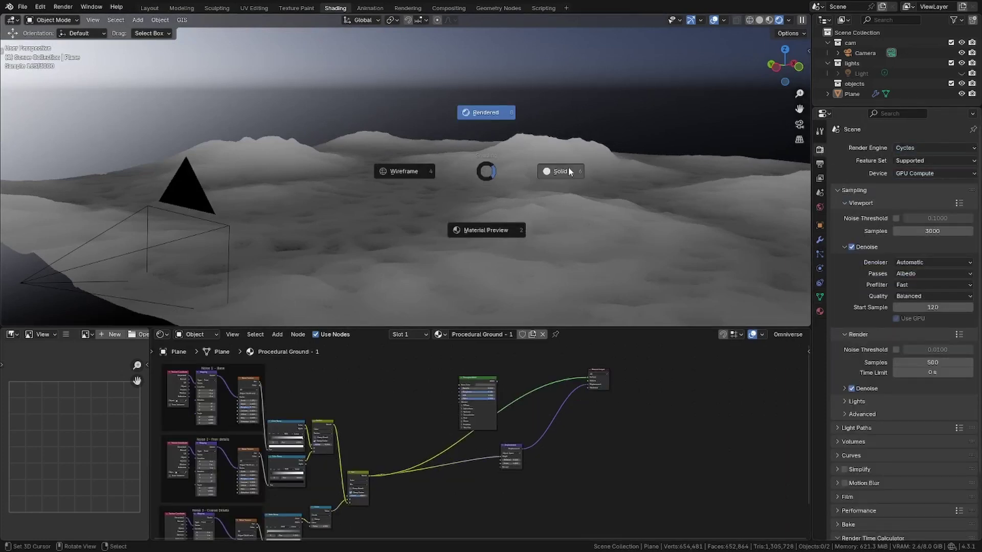
pyautogui.click(568, 172)
# Use EEVEE with ray tracing at 1:1 resolution, denoising and Fast GI off.
pyautogui.moveTo(599, 80)
pyautogui.mouseDown(button='middle')
pyautogui.moveTo(495, 196)
pyautogui.moveTo(583, 185)
pyautogui.mouseUp(button='middle')
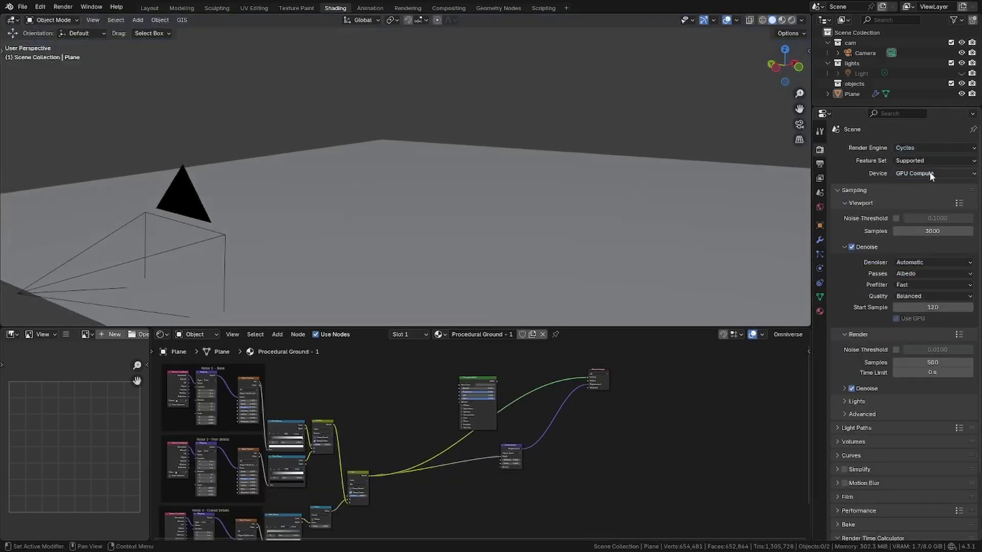
pyautogui.click(907, 159)
pyautogui.click(843, 302)
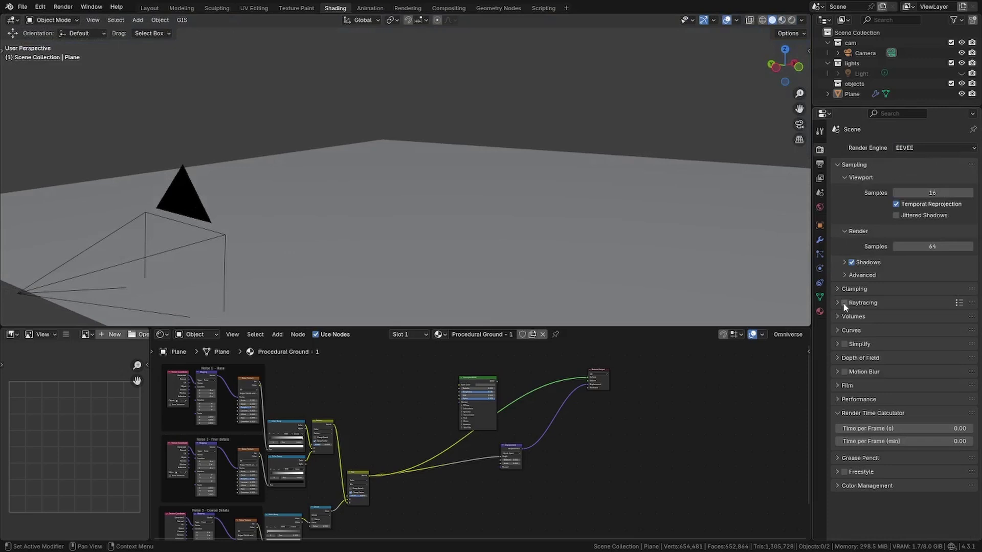
pyautogui.click(836, 303)
pyautogui.moveTo(852, 358); pyautogui.dragTo(852, 370)
pyautogui.click(924, 328)
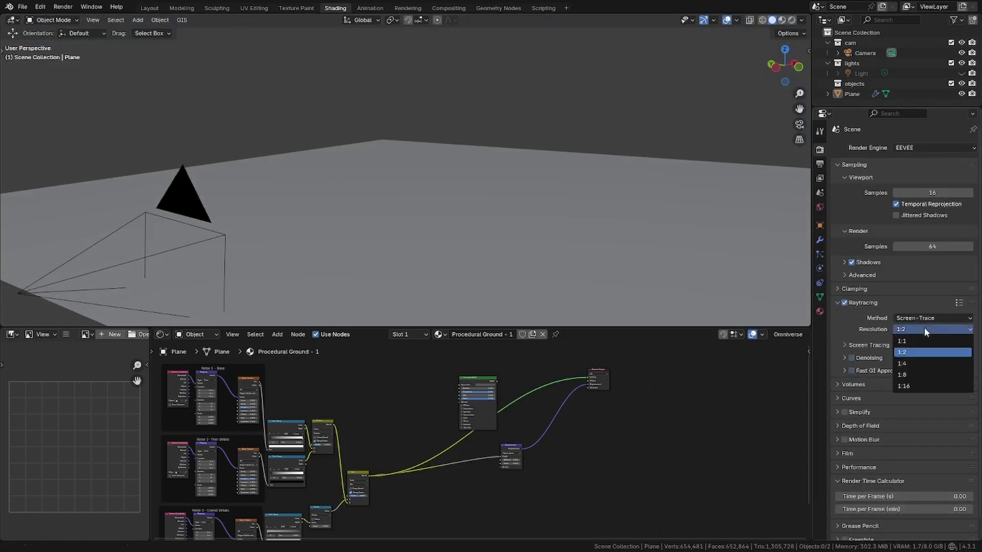
pyautogui.click(918, 340)
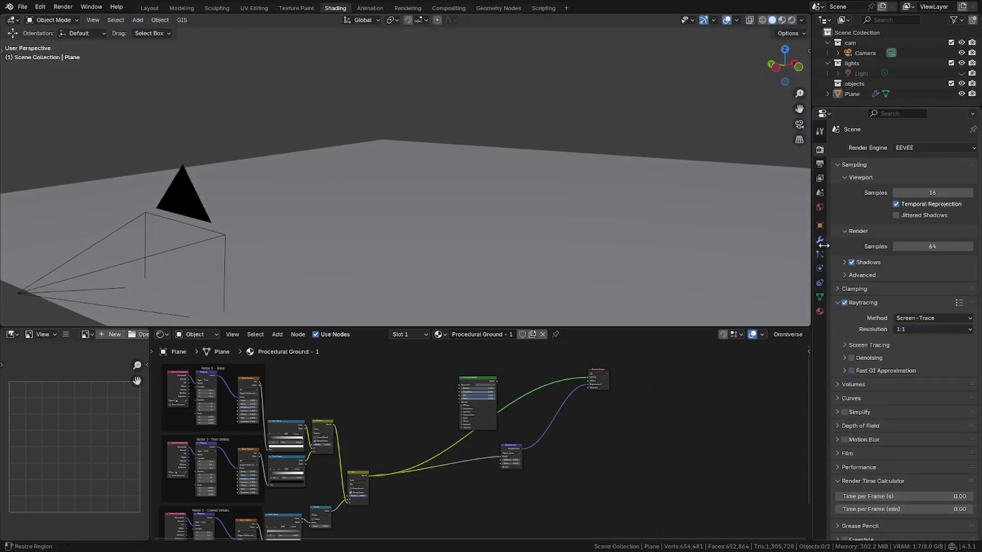
pyautogui.click(820, 239)
pyautogui.click(820, 311)
pyautogui.scroll(-3, 857, 372)
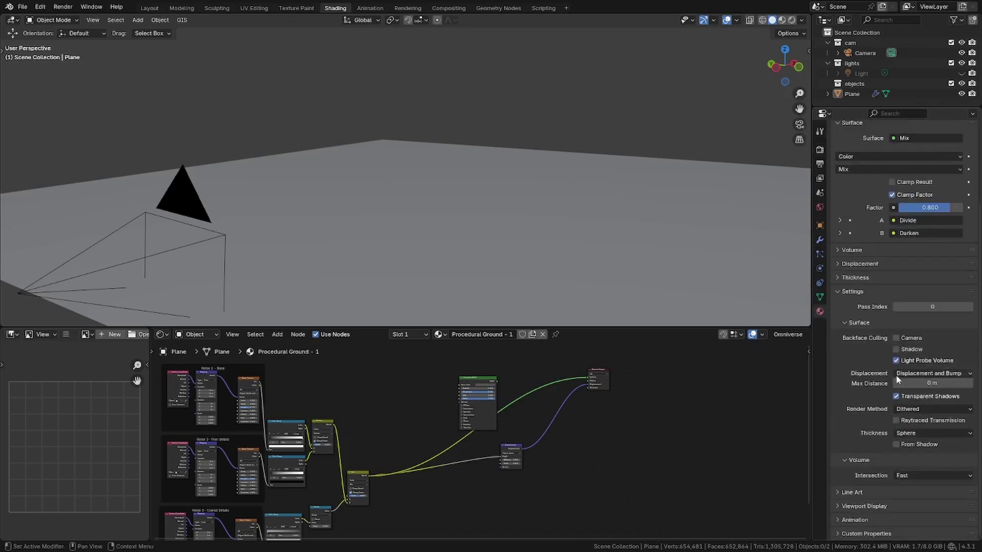
# Show the camera view in rendered shading and make the film background transparent.
pyautogui.press('z')
pyautogui.press('KP_0')
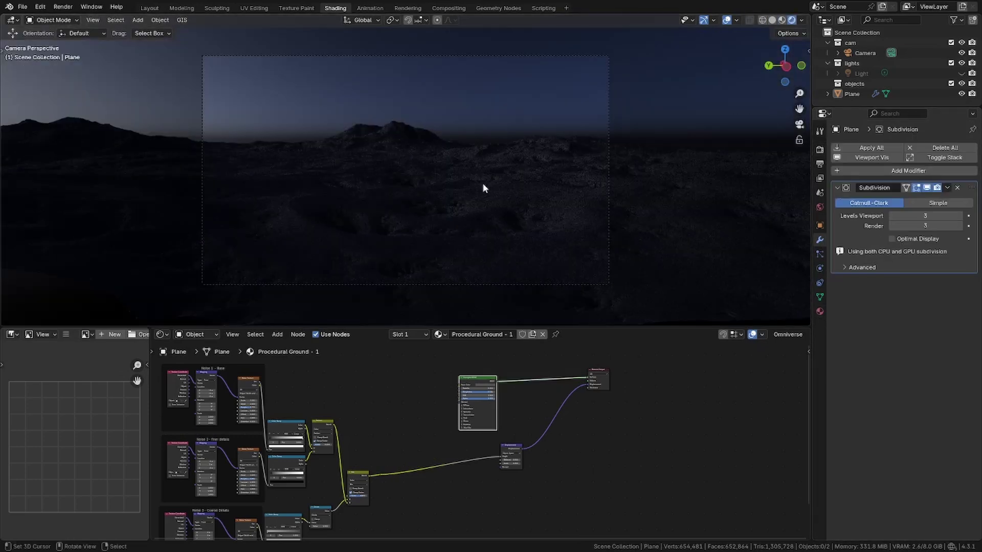
pyautogui.click(819, 149)
pyautogui.click(820, 208)
pyautogui.click(819, 150)
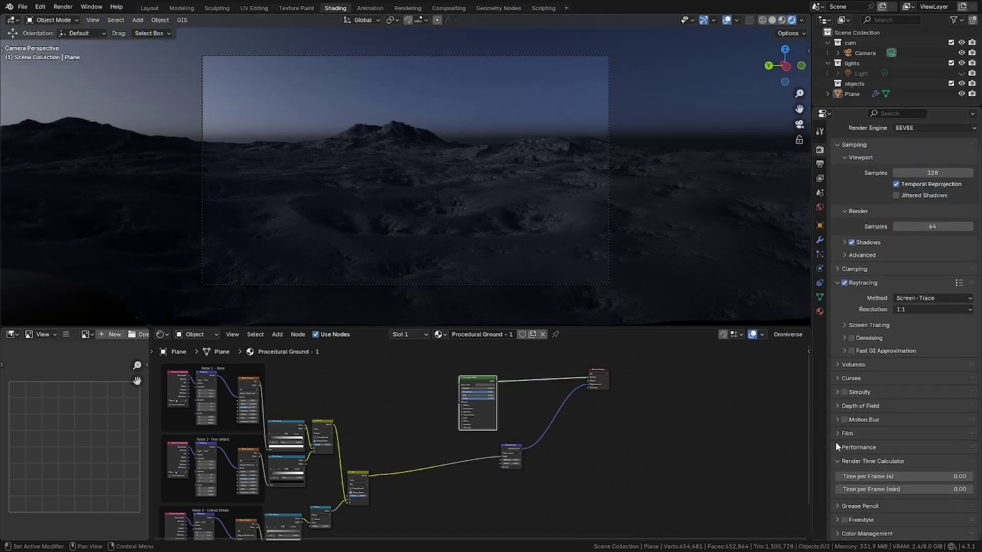
pyautogui.click(847, 453)
pyautogui.click(894, 480)
# Lower the Sky Texture sun rotation to 3.4° and select the camera.
pyautogui.click(819, 207)
pyautogui.moveTo(925, 302); pyautogui.dragTo(898, 301)
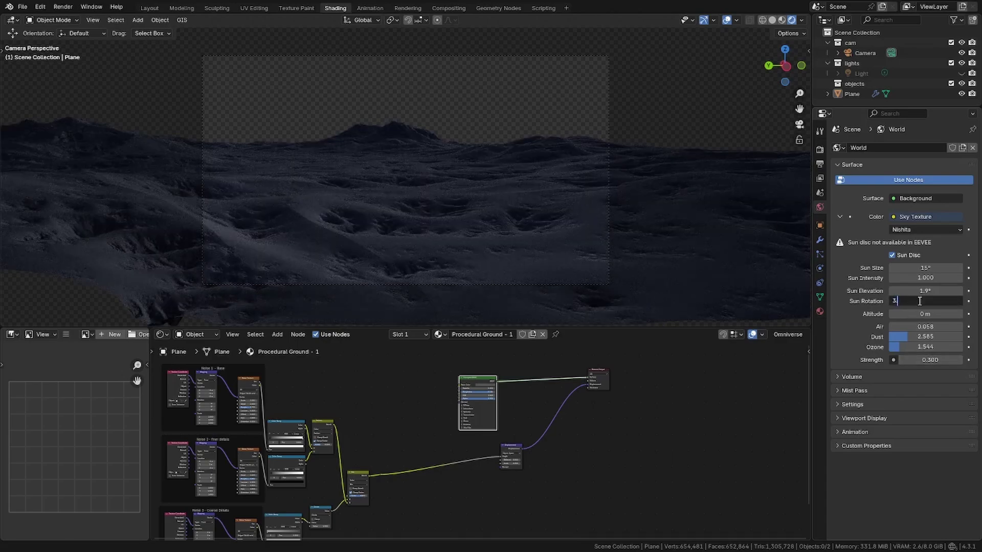
pyautogui.click(608, 270)
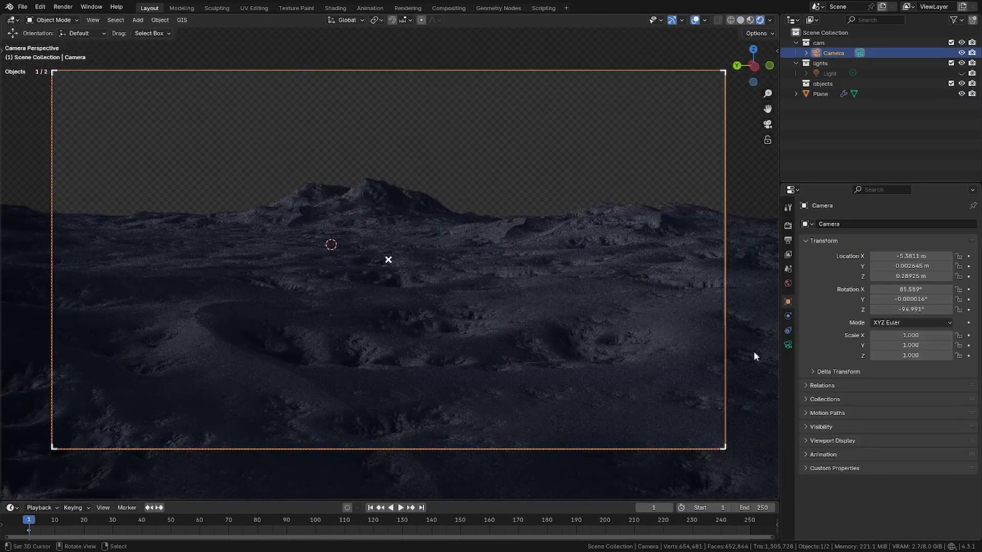
# Set camera Passepartout to 1 and hide the viewport overlays.
pyautogui.moveTo(921, 484); pyautogui.dragTo(963, 484)
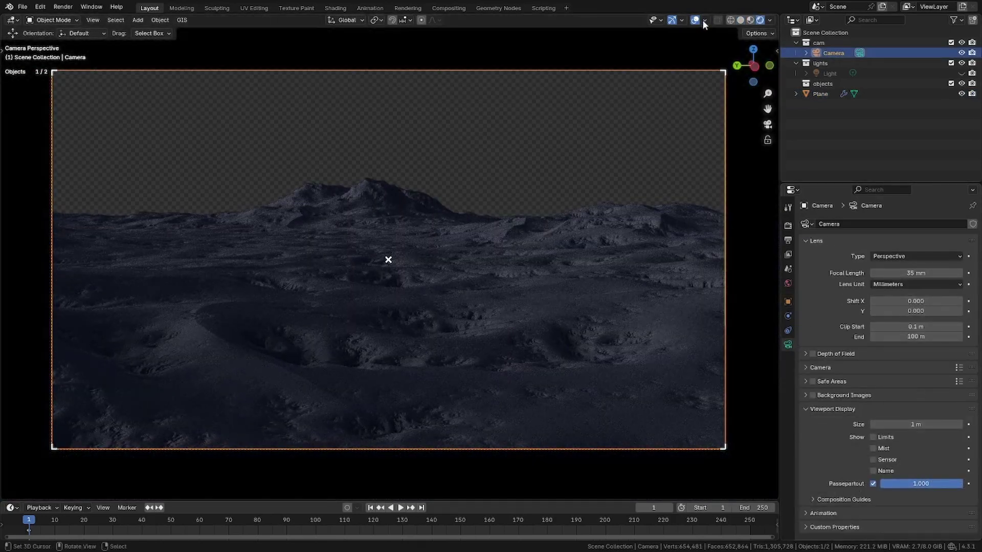
pyautogui.hotkey('shift', 'alt', 'z')
pyautogui.hotkey('shift', 'alt', 'z')
pyautogui.click(822, 93)
pyautogui.hotkey('alt', 'a')
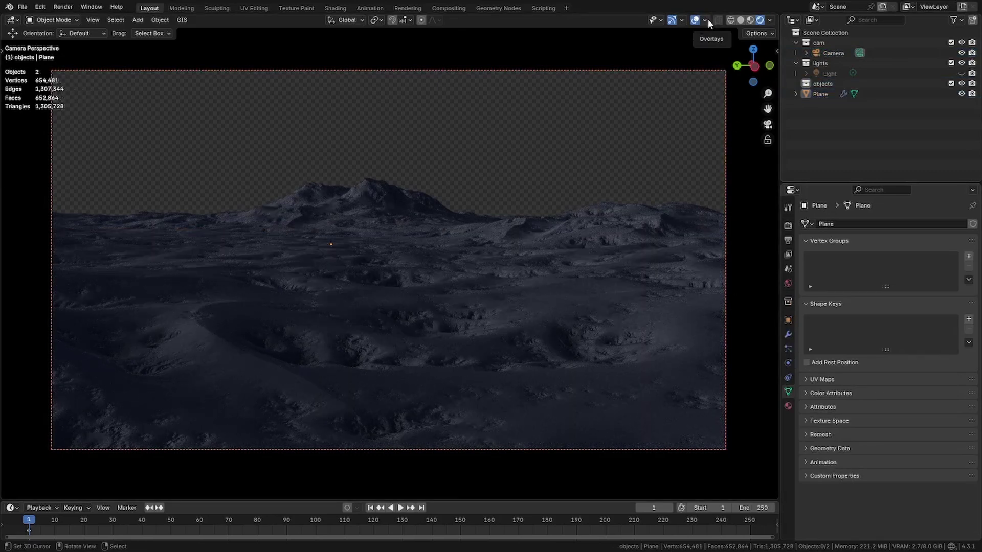
# Unhide the light in the outliner and keep it as a Point light.
pyautogui.click(832, 73)
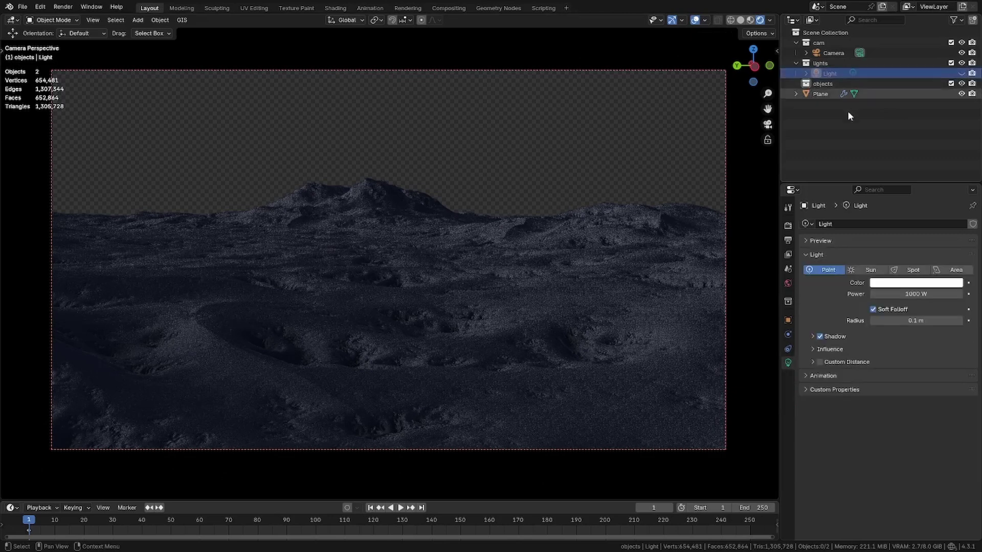
pyautogui.hotkey('alt', 'a')
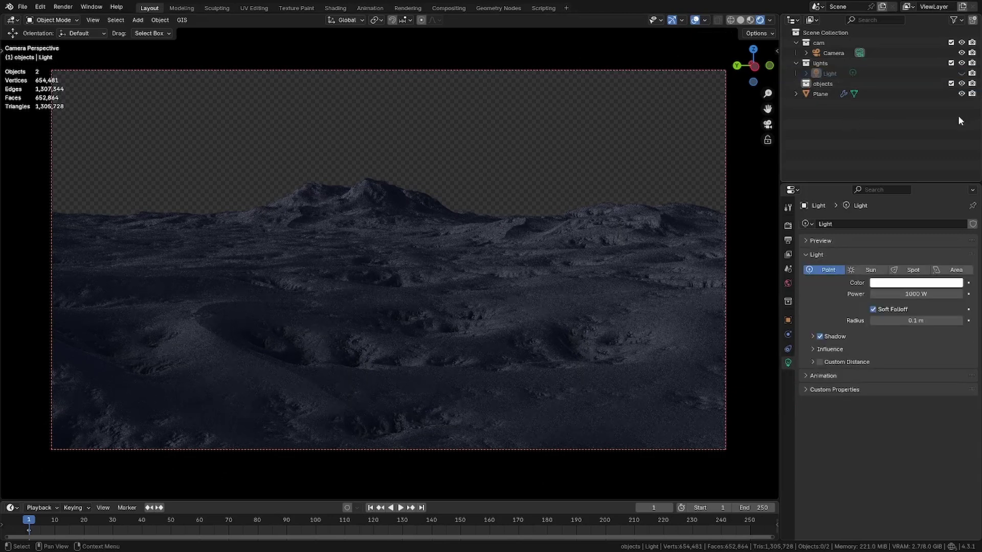
pyautogui.click(962, 73)
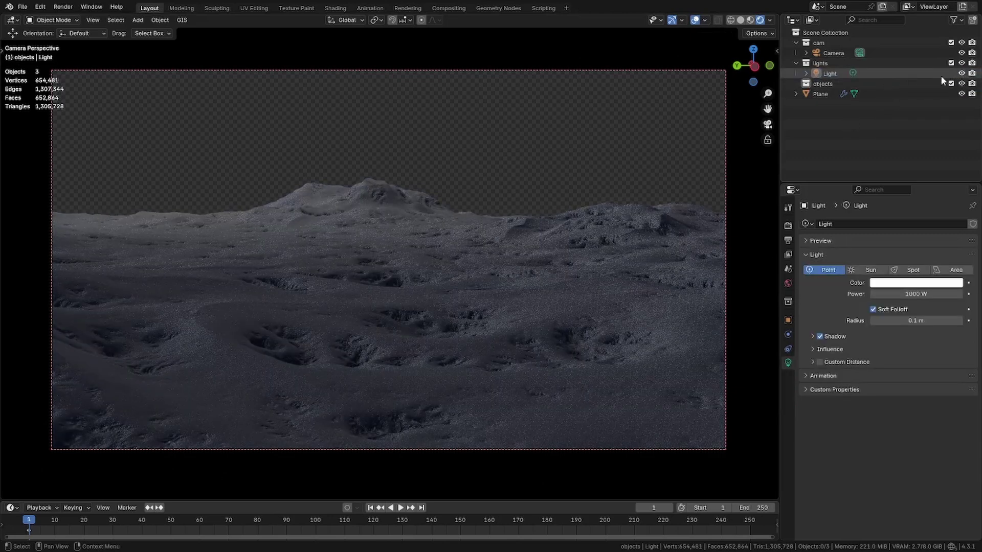
pyautogui.click(864, 271)
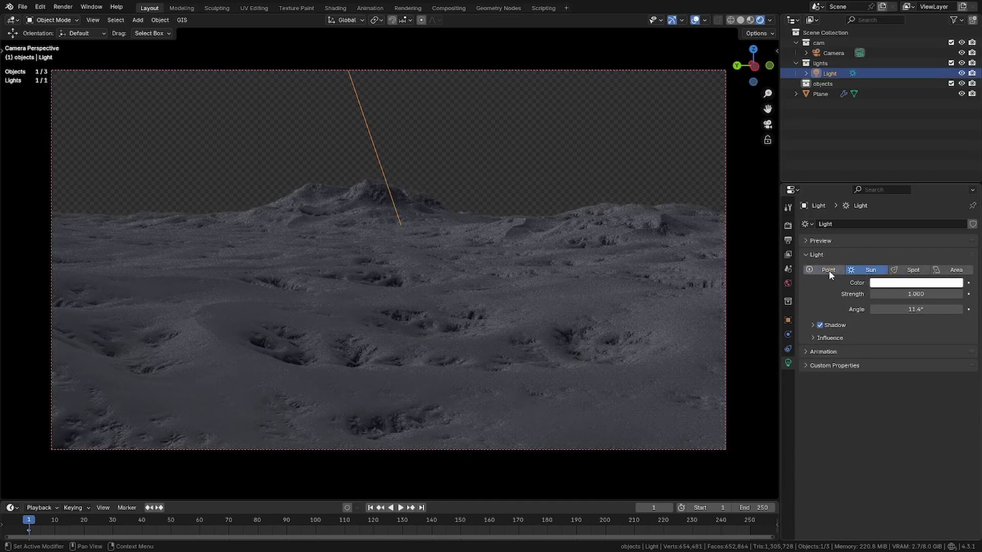
pyautogui.click(828, 270)
# Snap the light to a 3D cursor on the terrain below the peak and make it red.
pyautogui.hotkey('shift', 's')
pyautogui.click(394, 93)
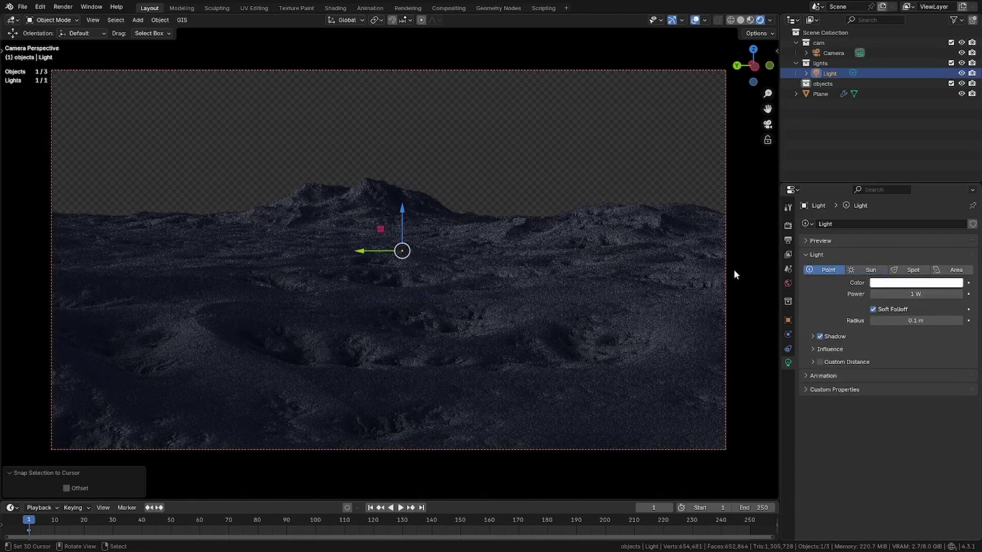
pyautogui.click(891, 282)
pyautogui.click(905, 206)
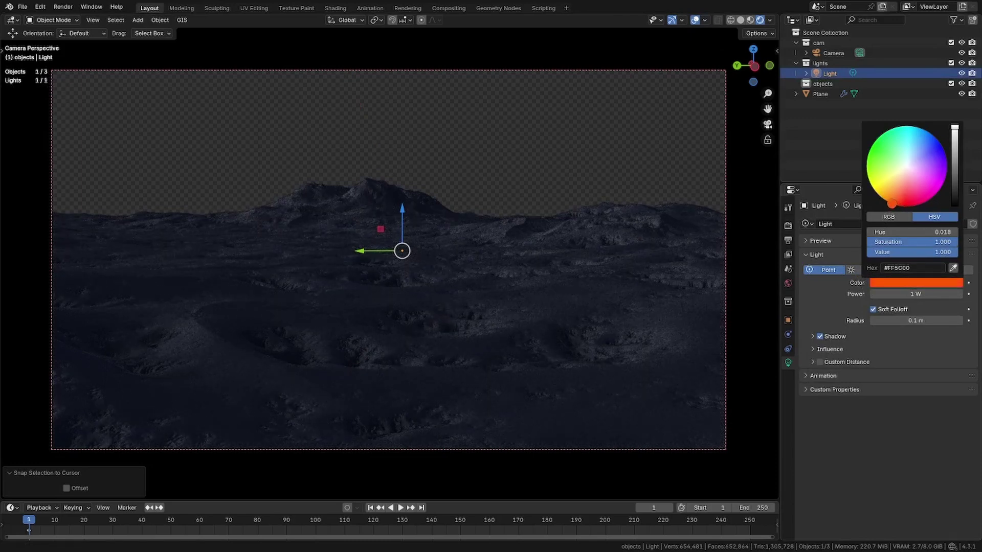